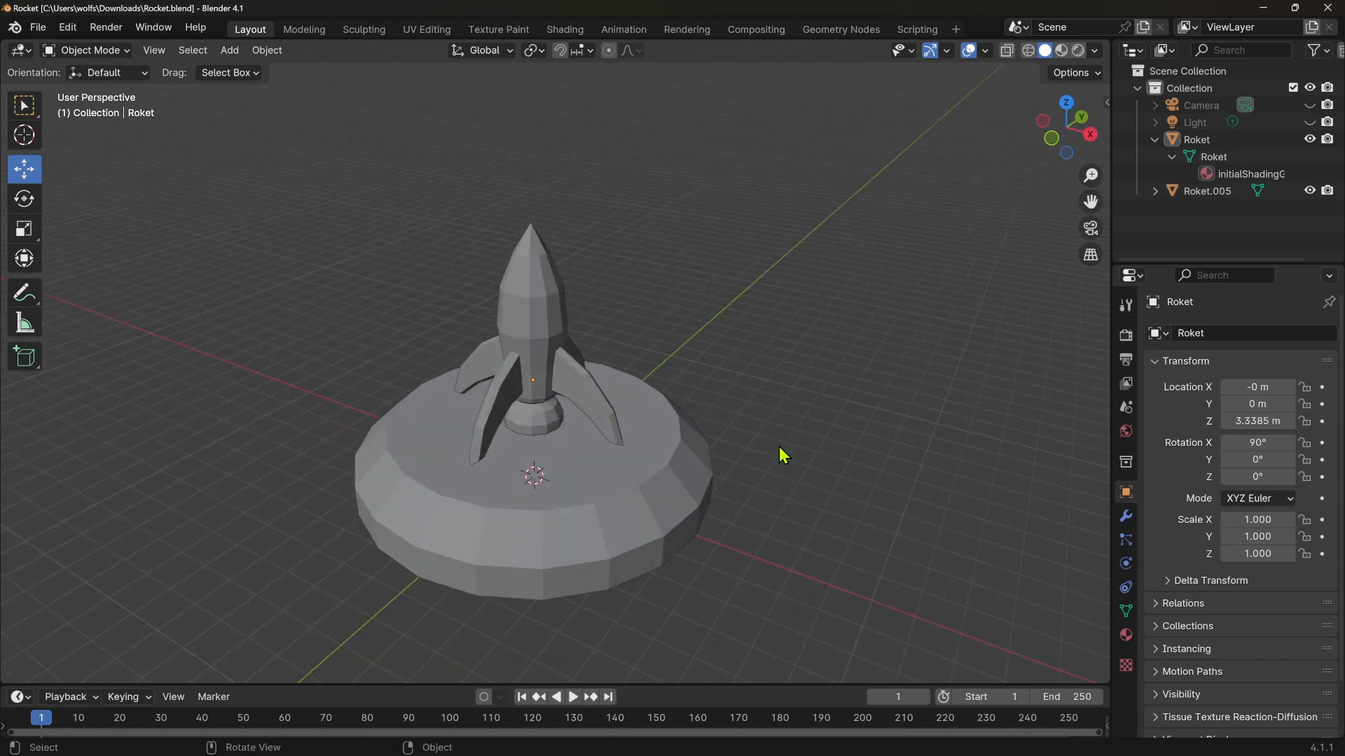
Select the rocket model in the viewport
middle_click_drag(779, 448, 697, 420, "alt")
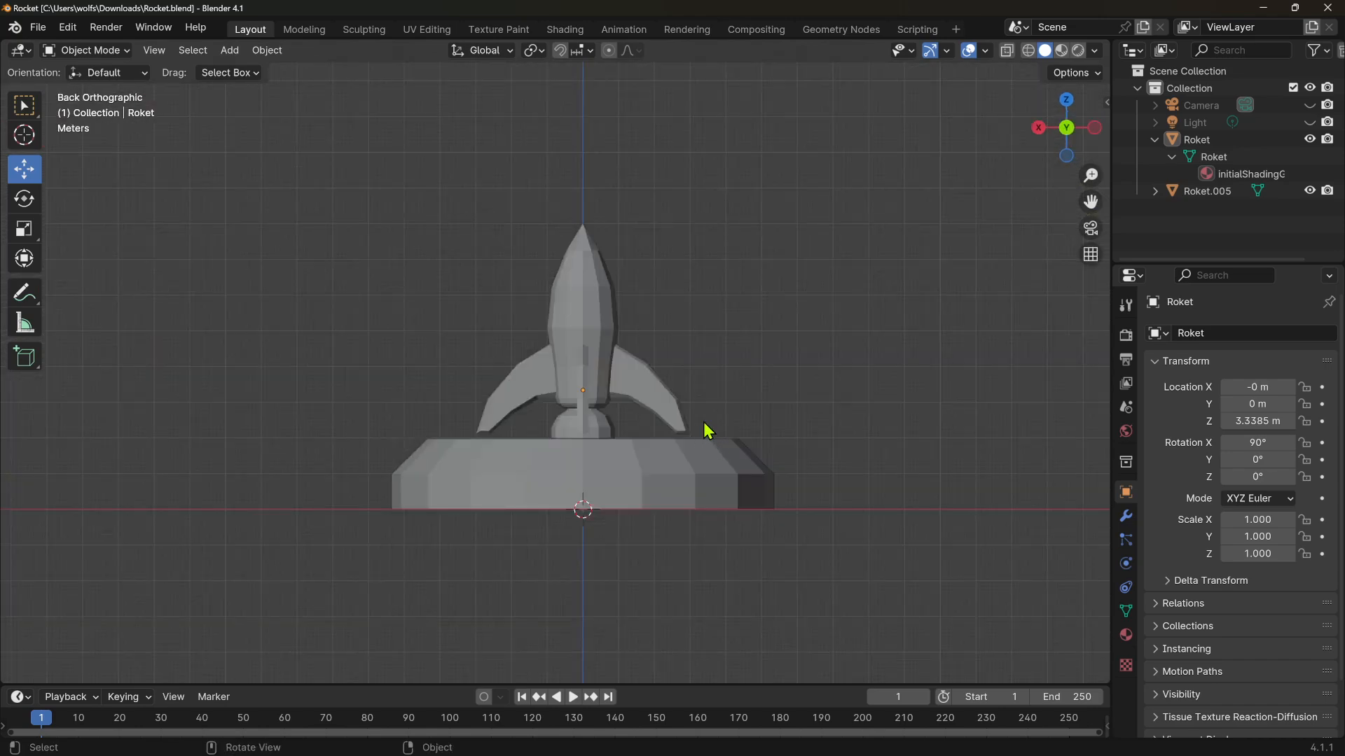
middle_click_drag(531, 334, 634, 354)
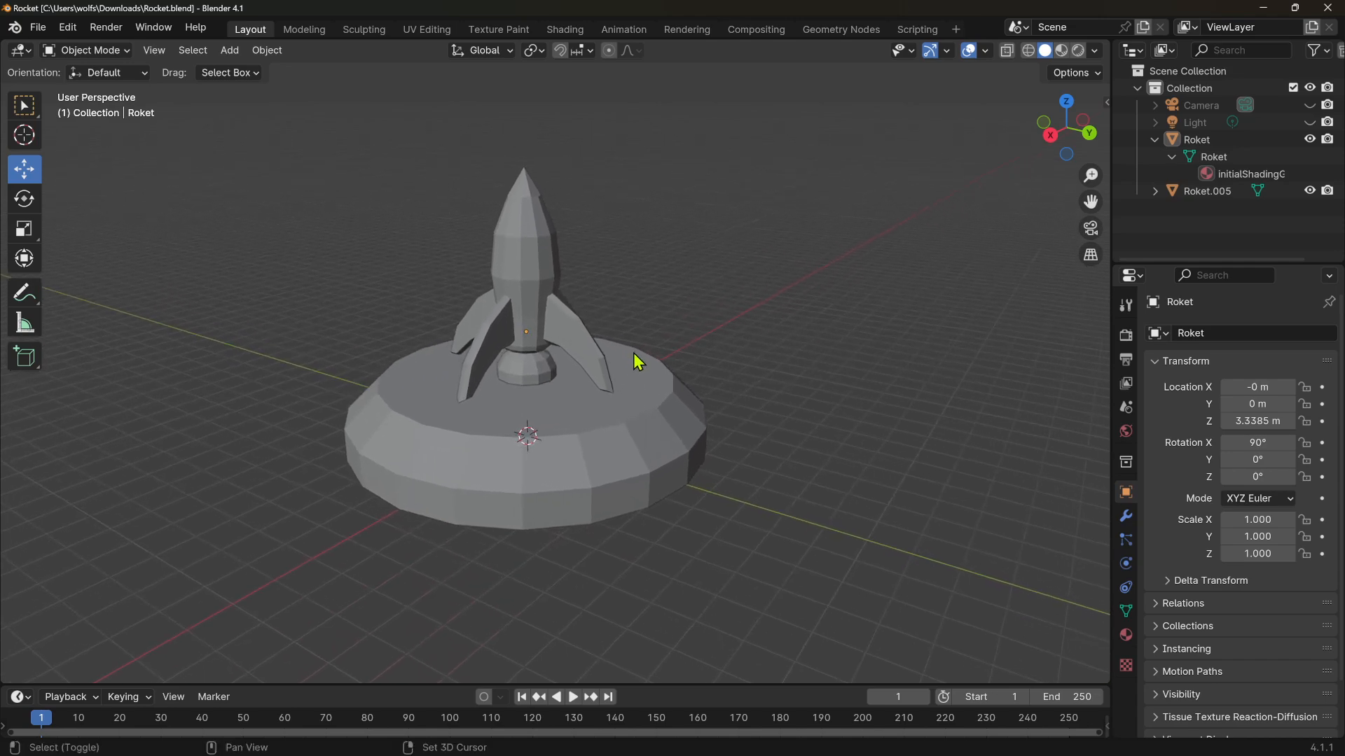
middle_click_drag(742, 327, 708, 371)
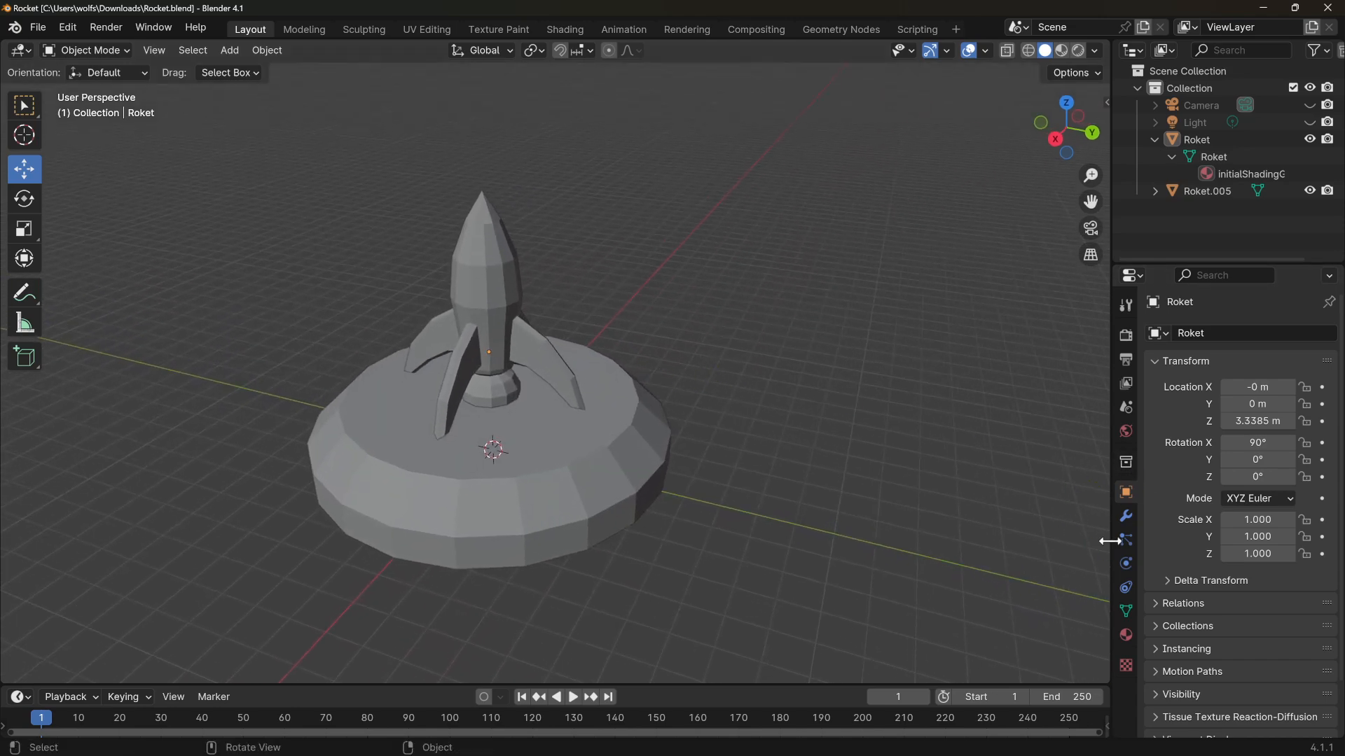
left_click(522, 309)
scroll(627, 390, "down", 4)
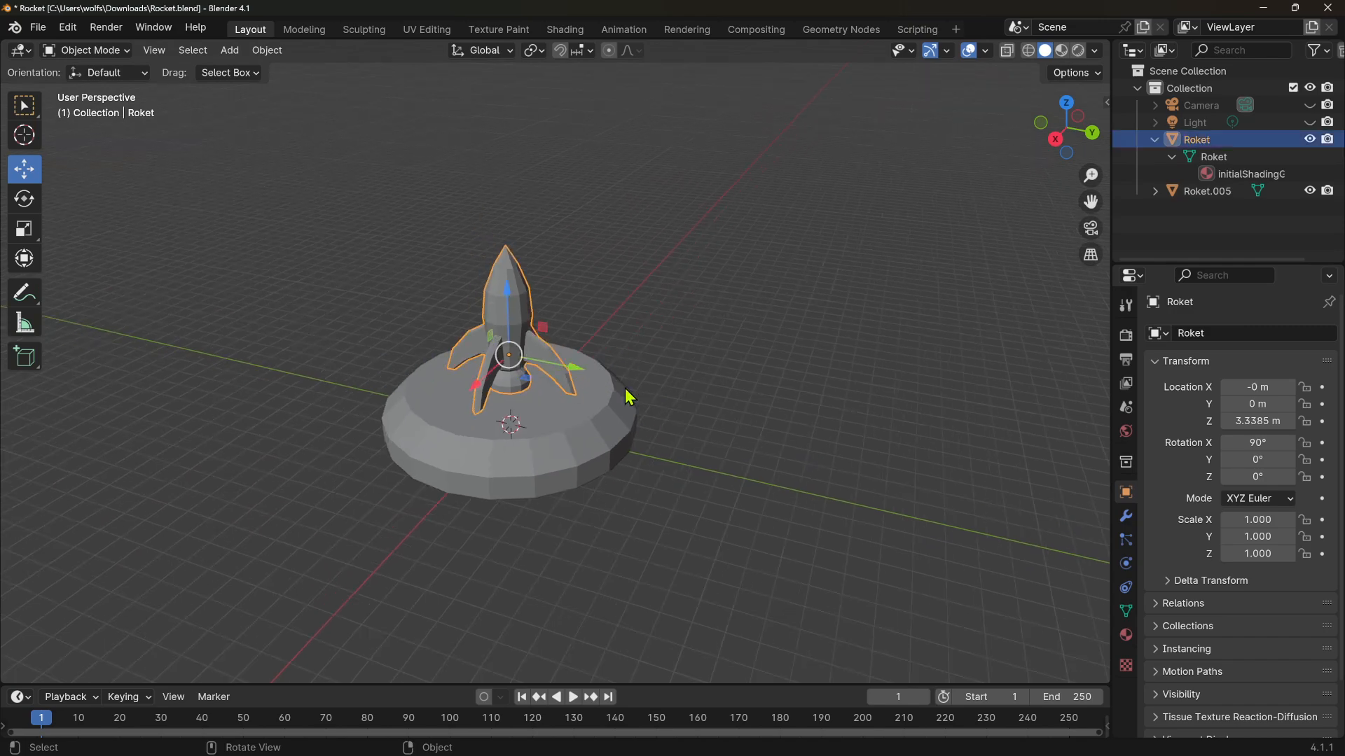
Add a Path curve to the scene at the 3D cursor
middle_click_drag(685, 513, 897, 342)
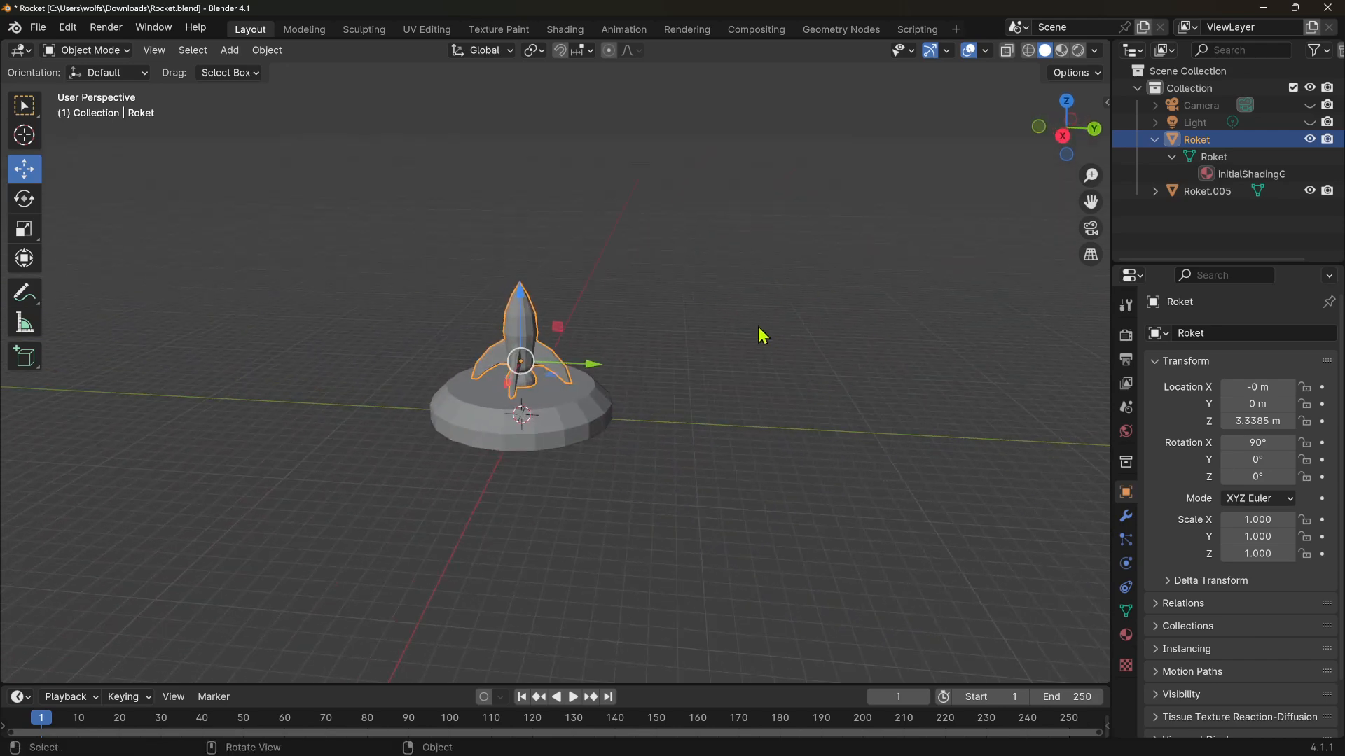
middle_click_drag(759, 334, 794, 313)
middle_click_drag(700, 360, 720, 359)
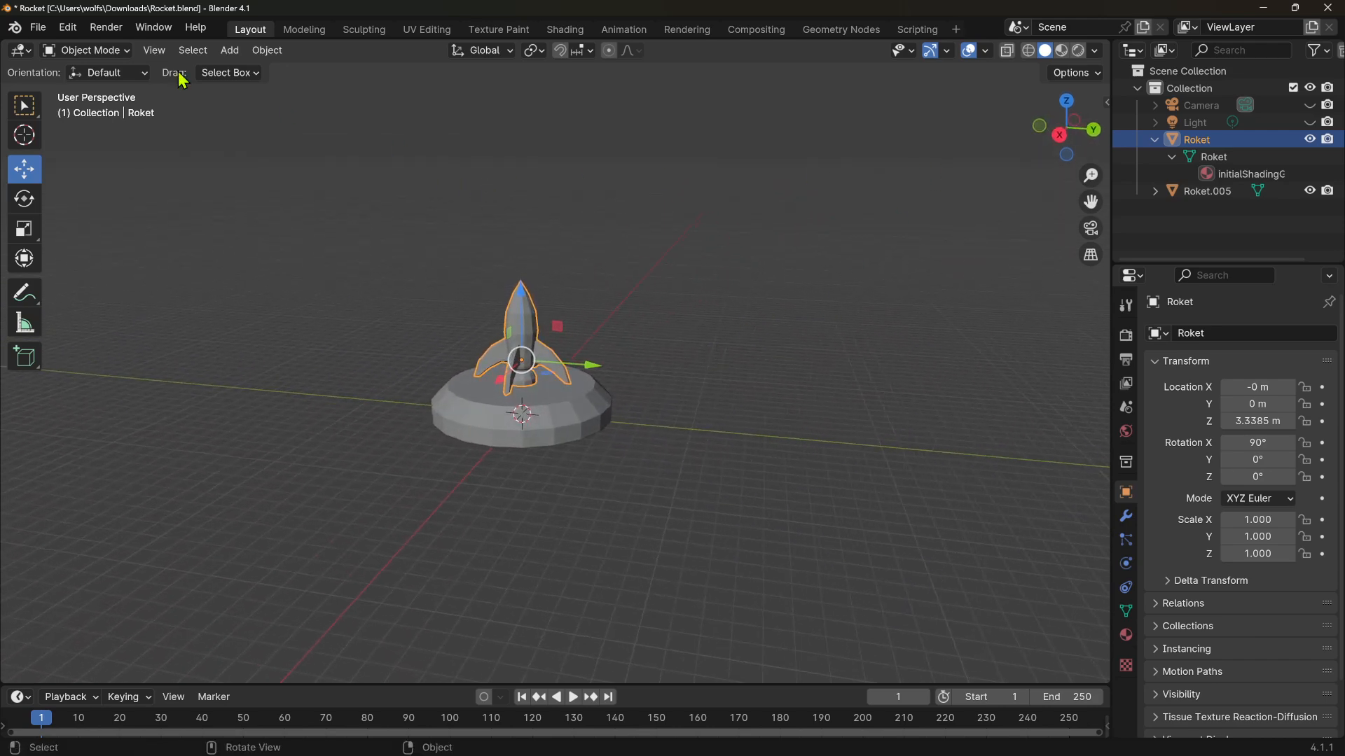
left_click(228, 51)
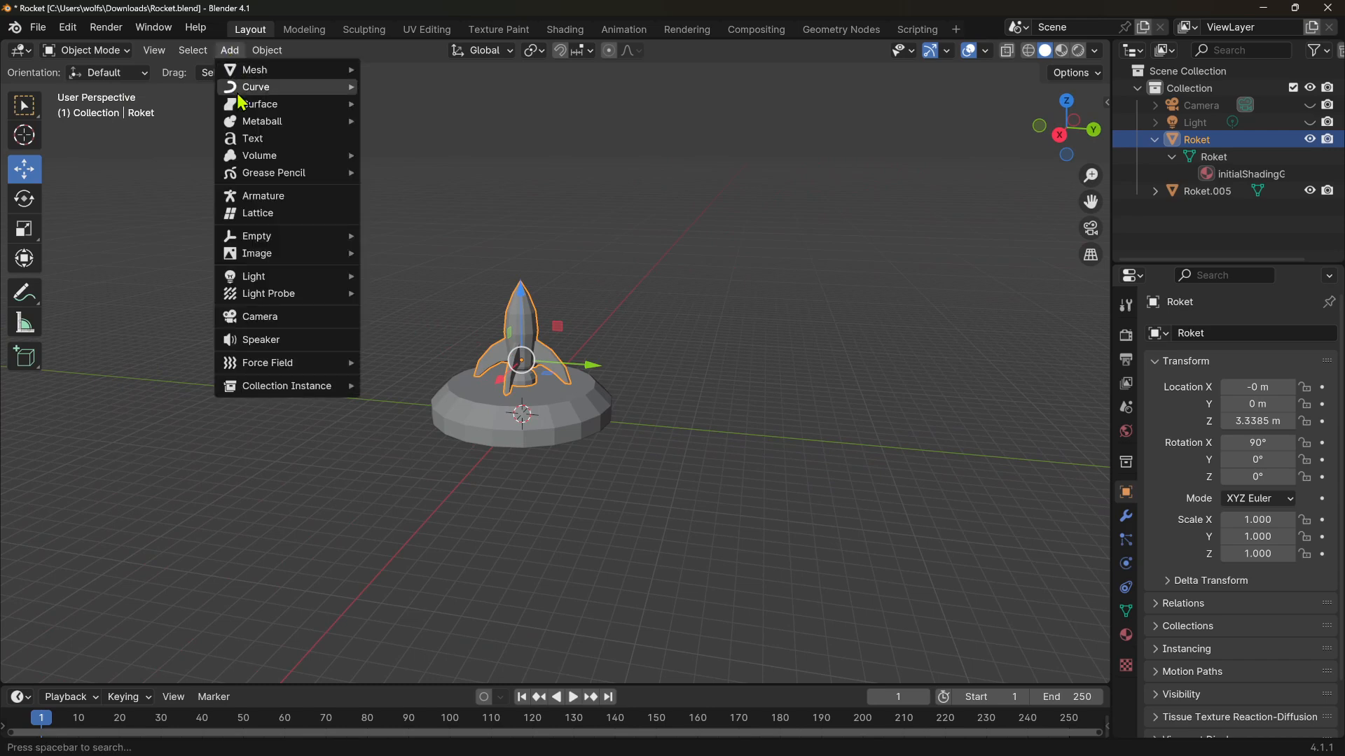
mouse_move(323, 93)
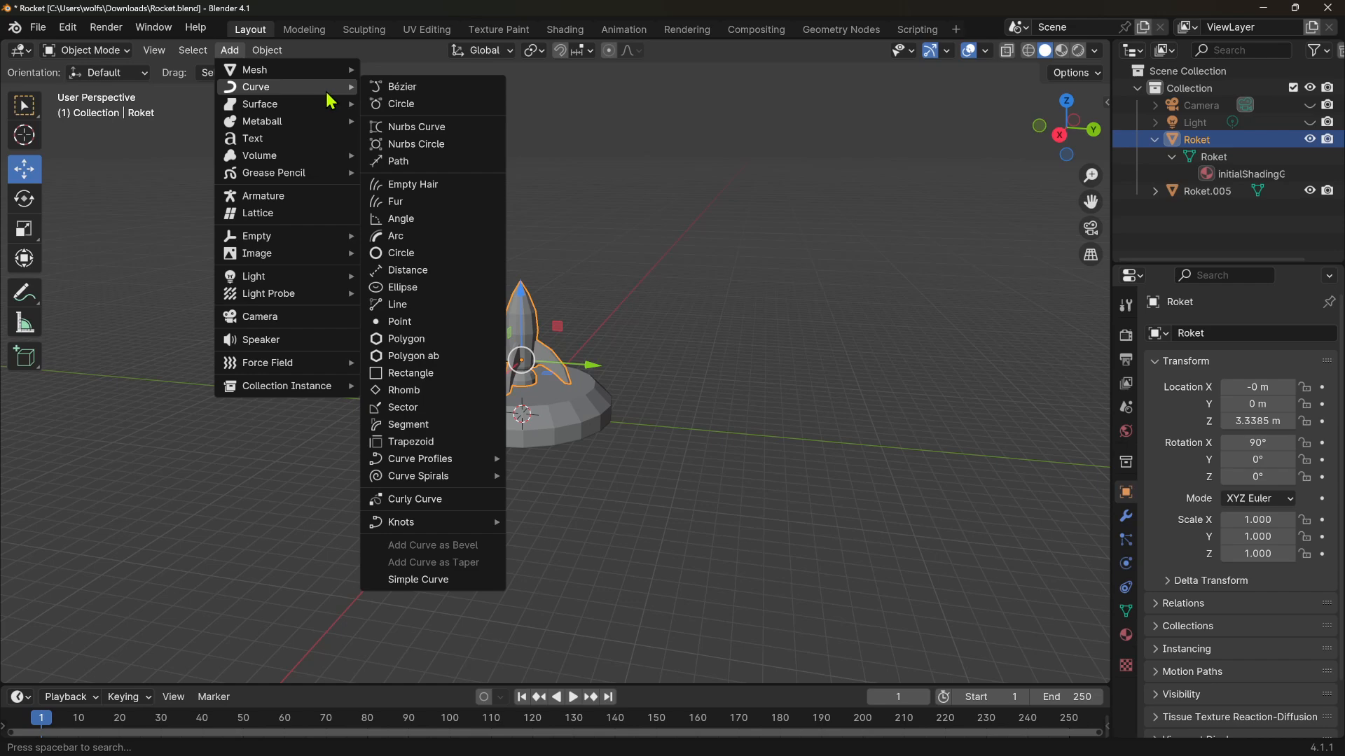
left_click(387, 166)
Switch the new path into Edit Mode
middle_click_drag(407, 487, 414, 381)
scroll(554, 451, "up", 6)
middle_click_drag(538, 499, 543, 376)
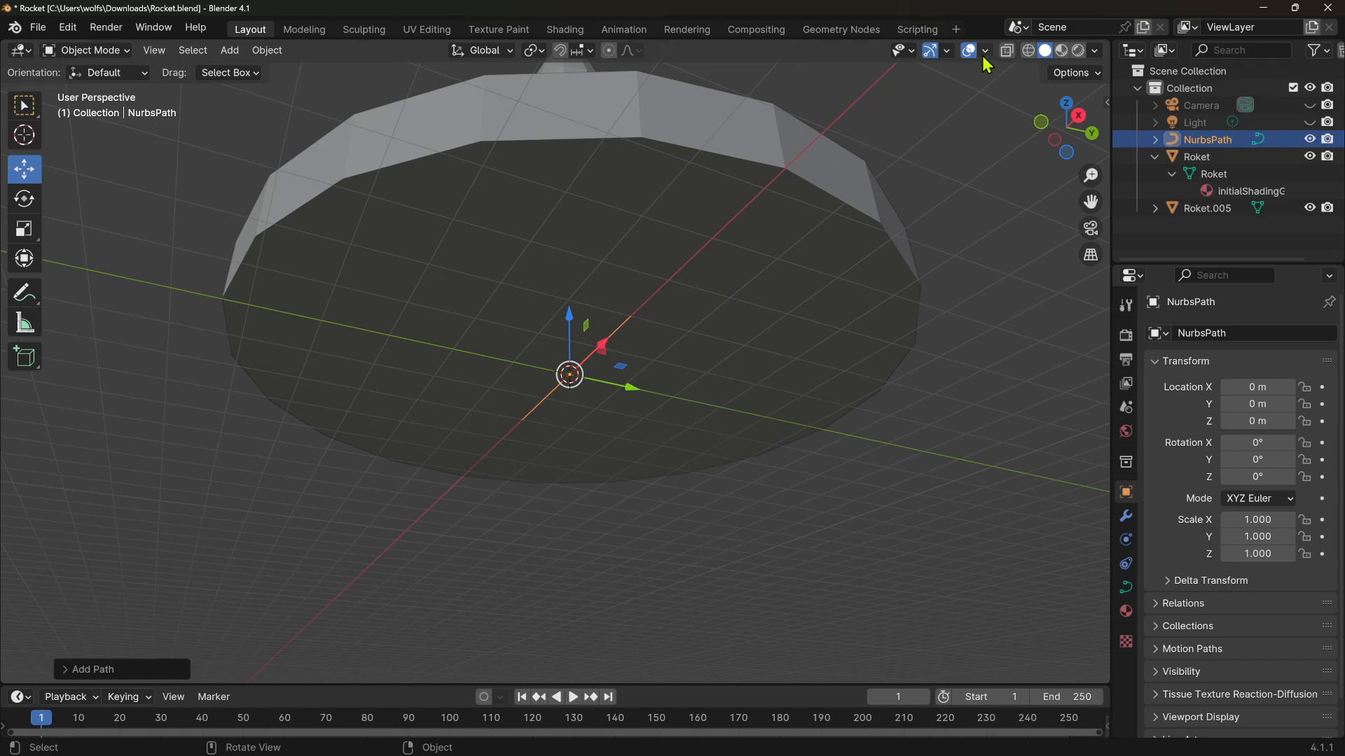
left_click(87, 51)
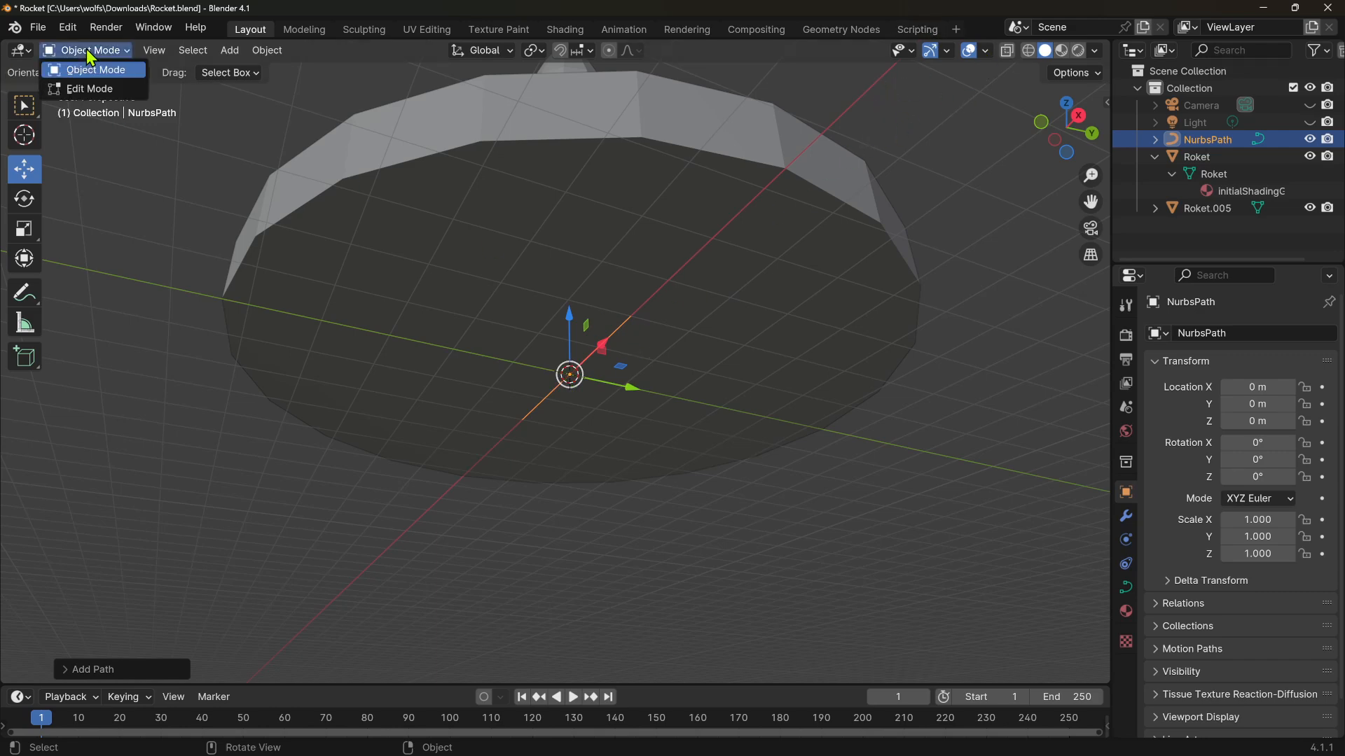
left_click(90, 90)
Hide the Roket and Roket.005 objects in the viewport
middle_click_drag(532, 357, 624, 363)
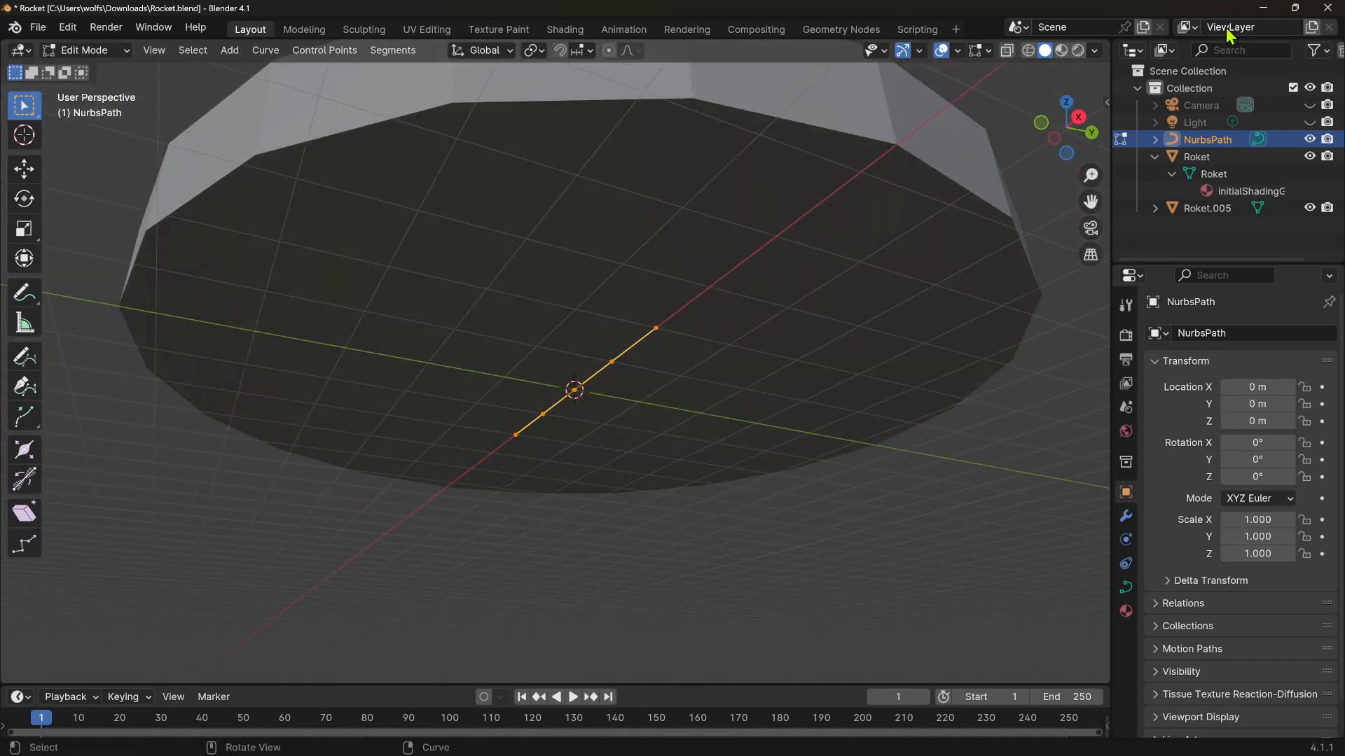
left_click(1206, 158)
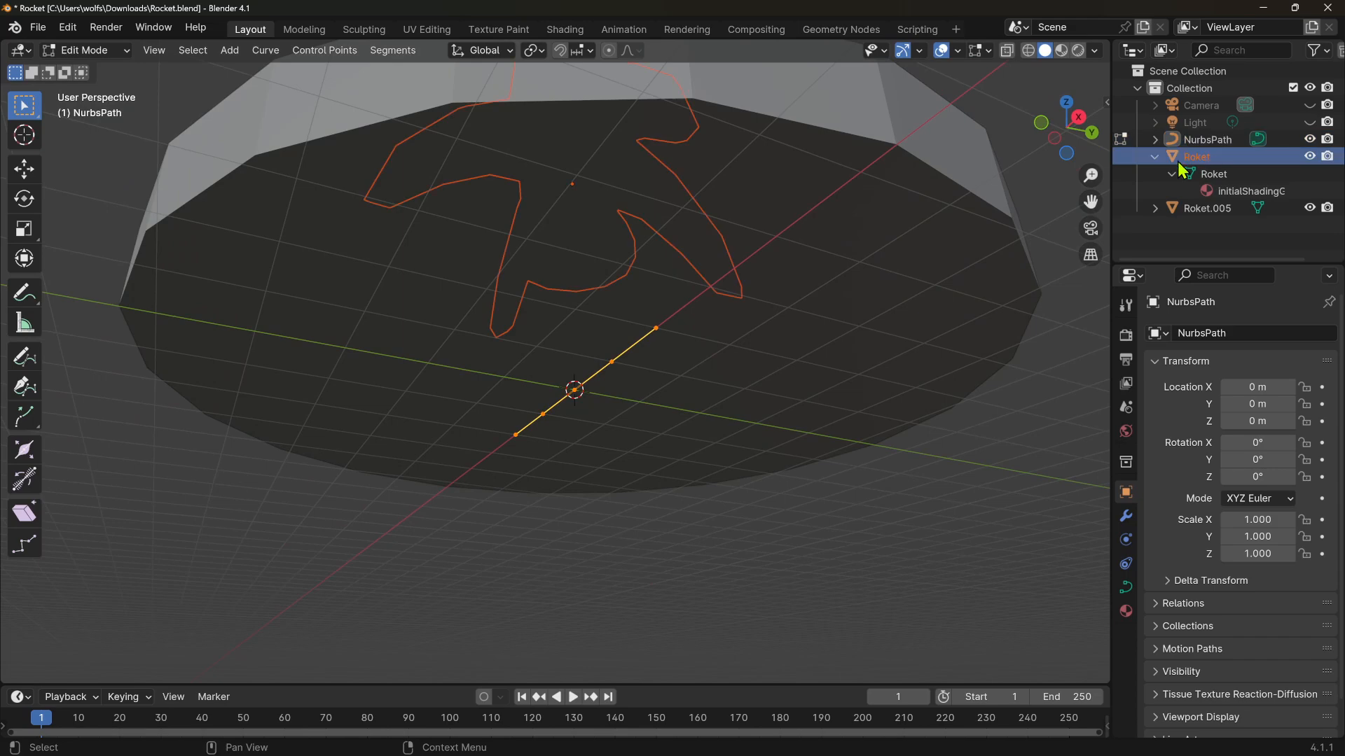
left_click(1308, 157)
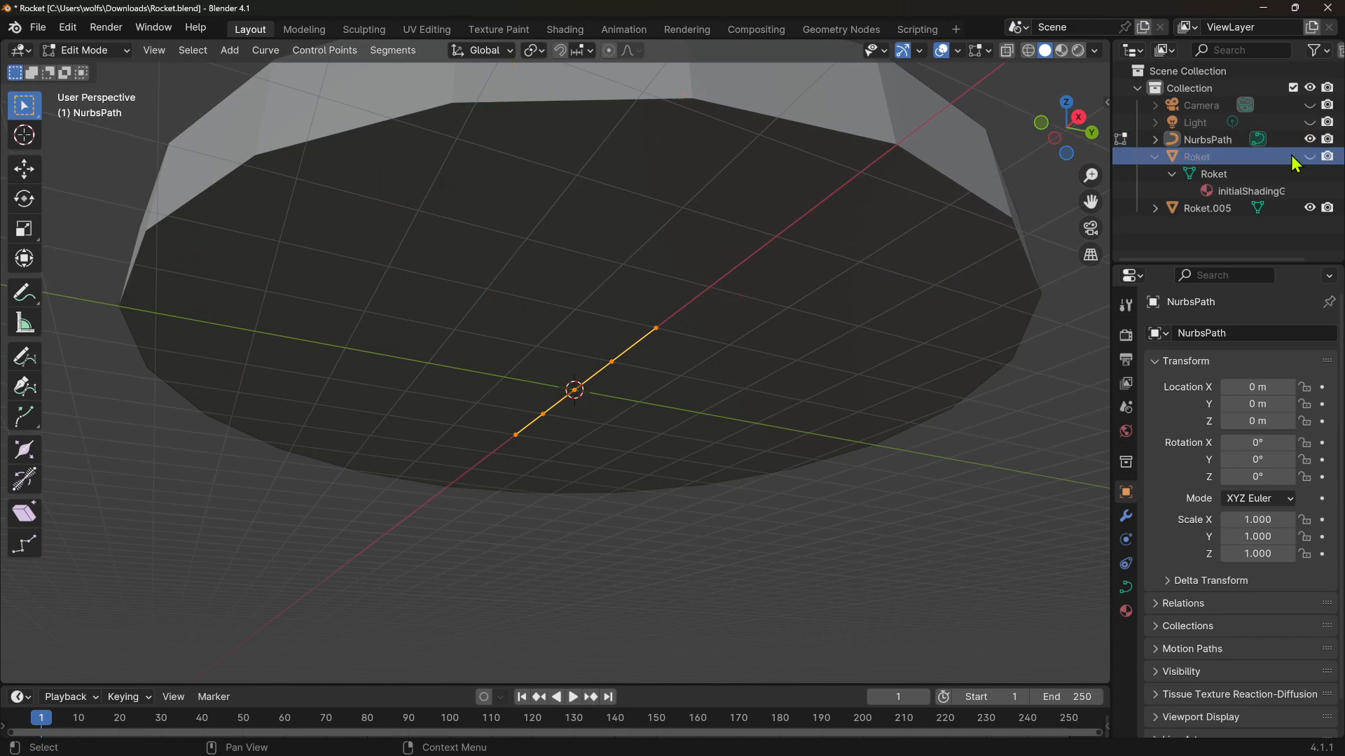
left_click(1309, 208)
Adjust the curve edit-mode overlay so the path's normals are displayed
middle_click_drag(714, 225, 652, 287)
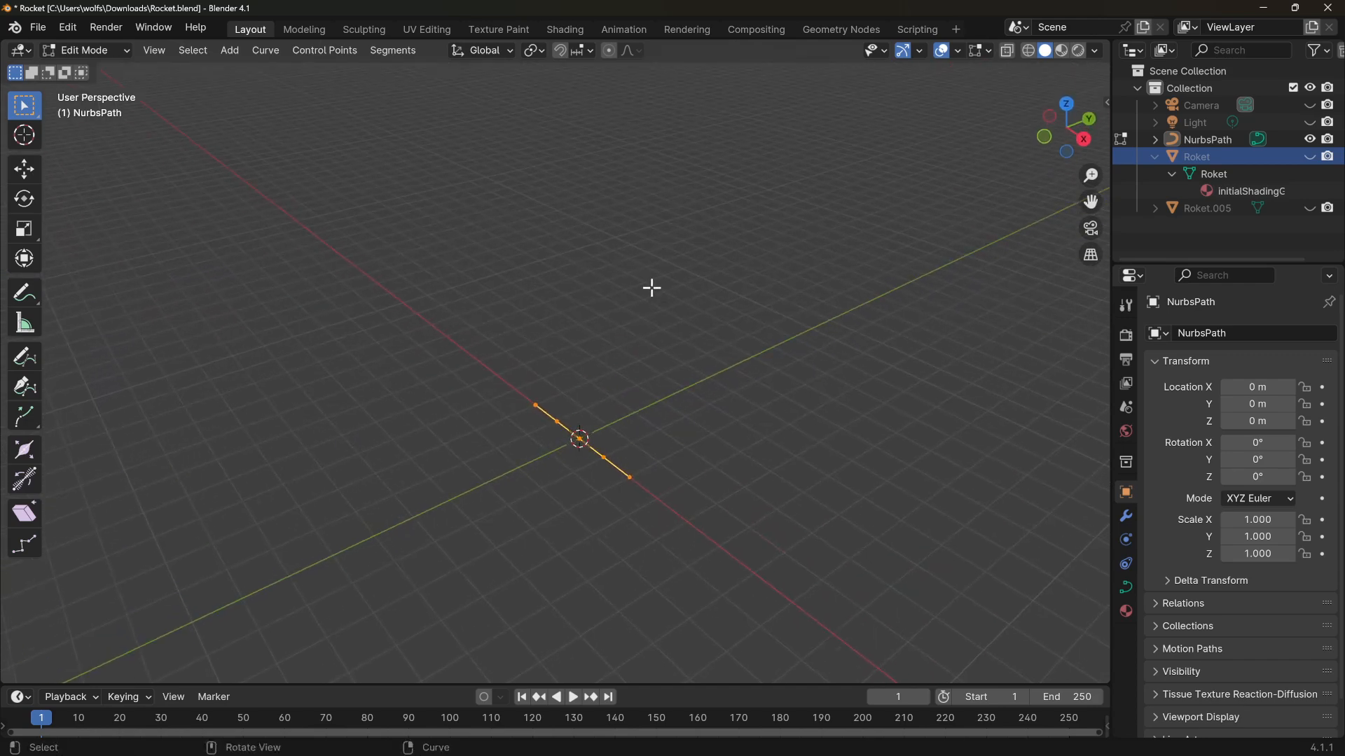
middle_click_drag(675, 402, 528, 404)
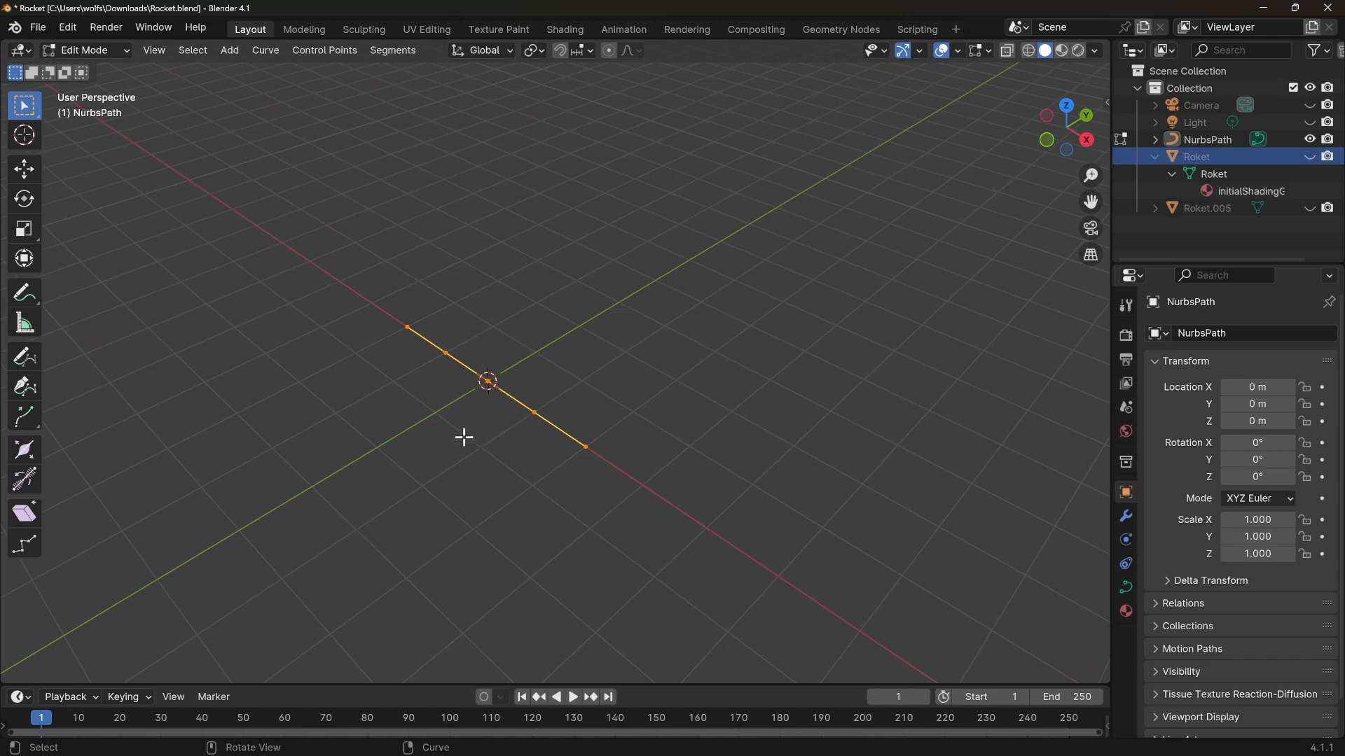
left_click(989, 51)
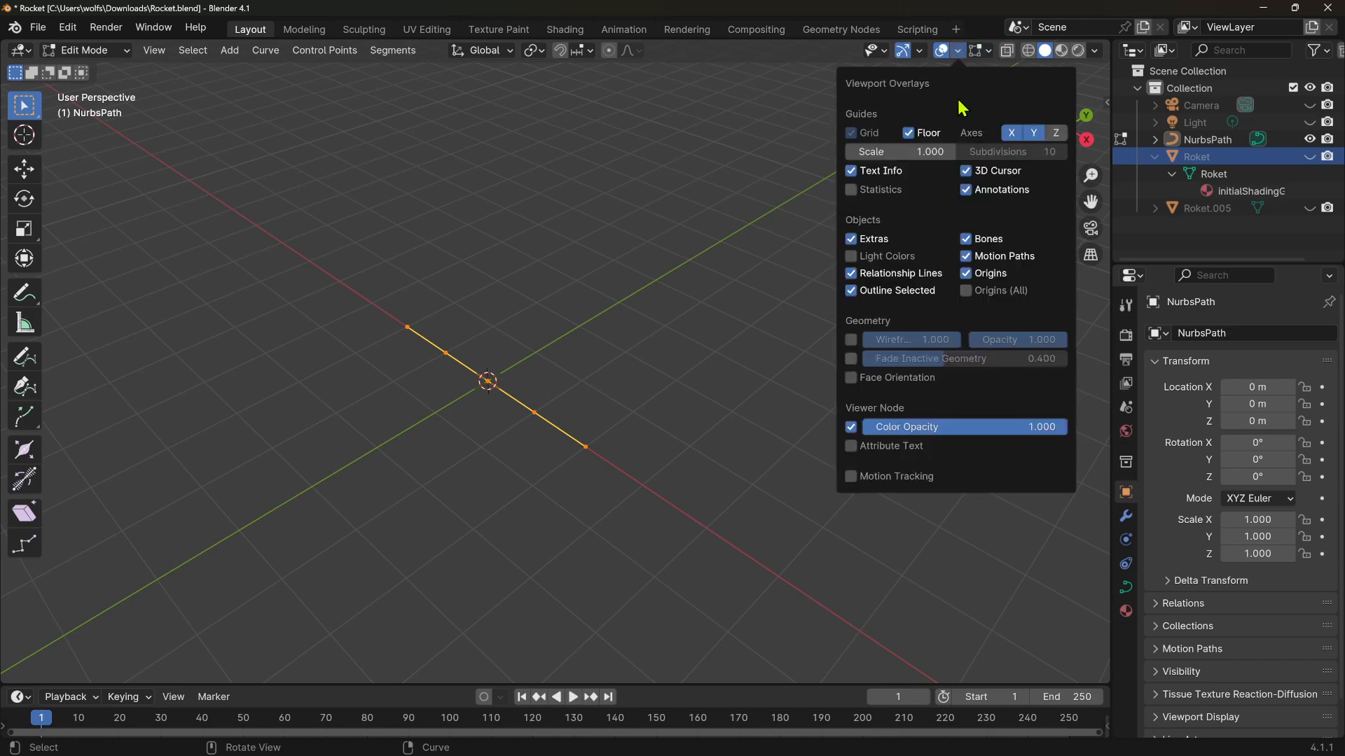
left_click(899, 124)
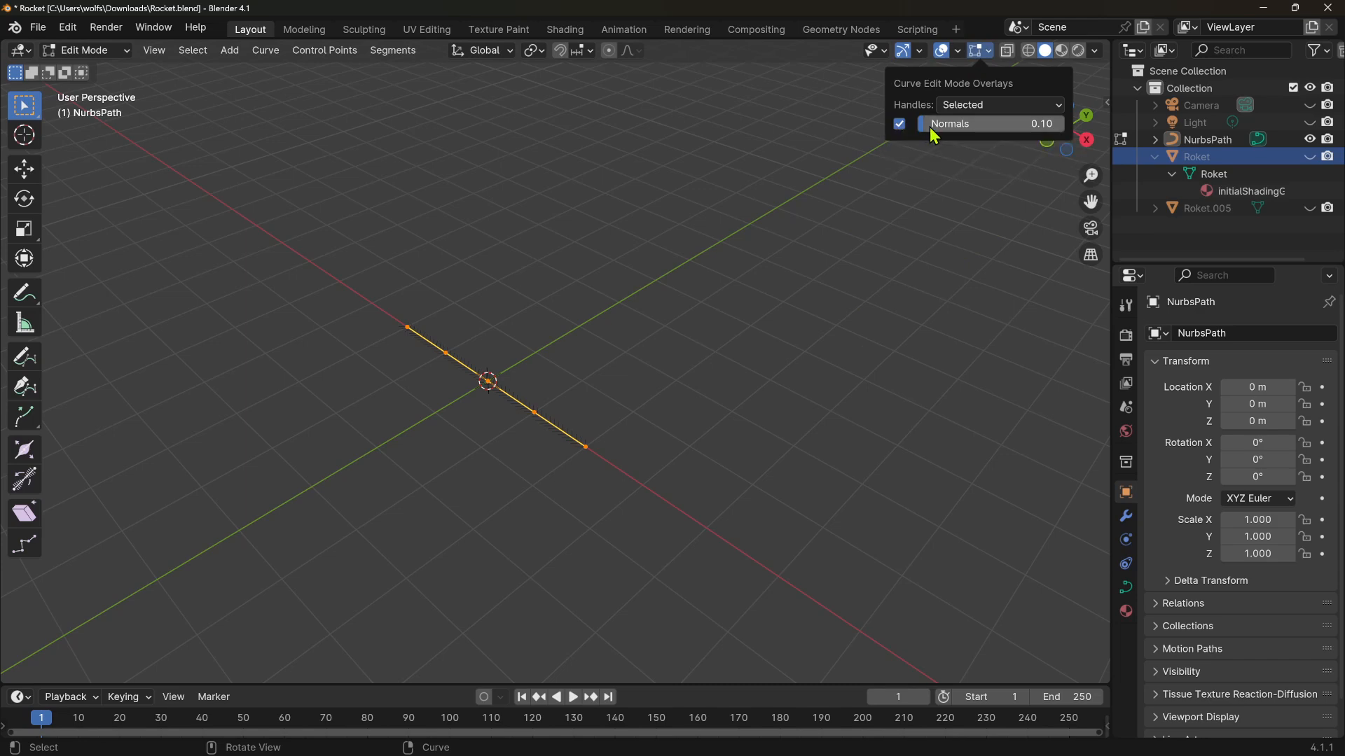
mouse_move(933, 135)
left_mouse_down()
mouse_move(1004, 135)
mouse_move(948, 123)
left_mouse_up()
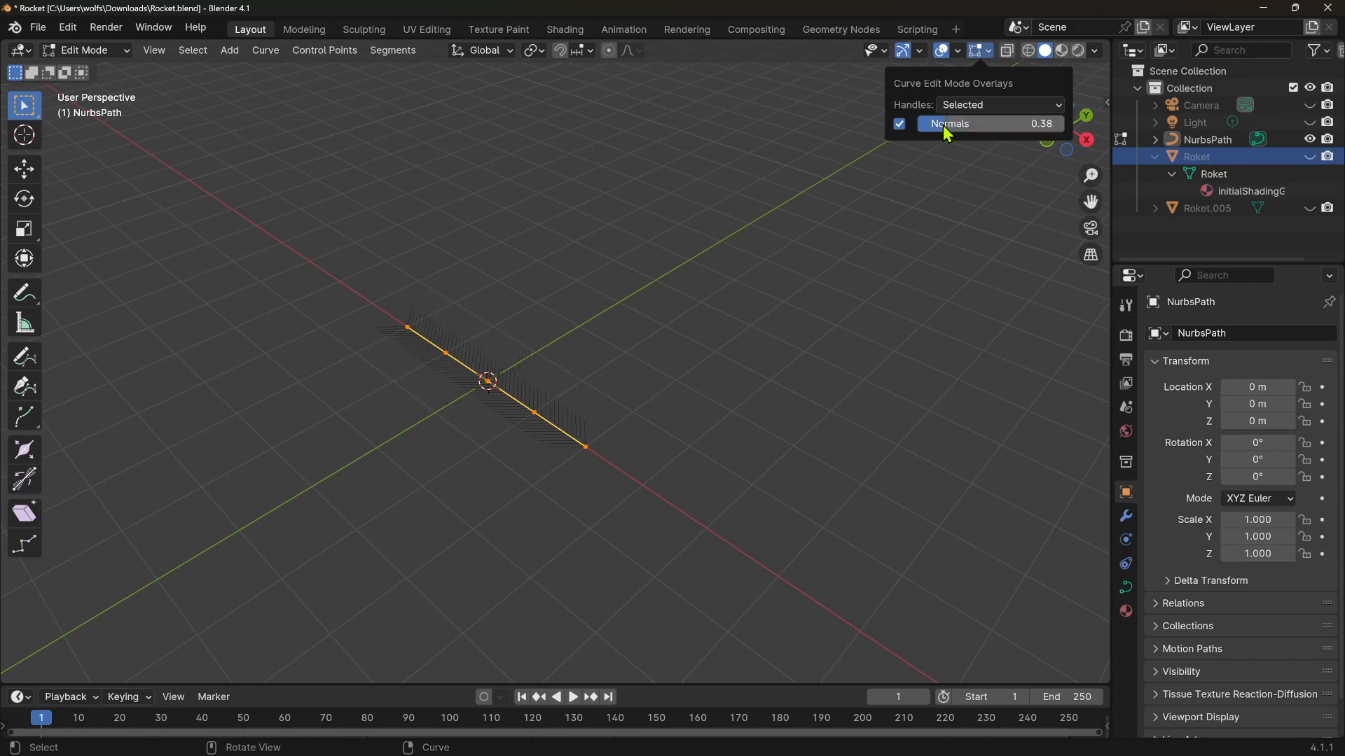
Switch to the Move tool and box-select a control point at one end of the path
middle_click_drag(443, 424, 434, 457)
left_click_drag(295, 358, 399, 470)
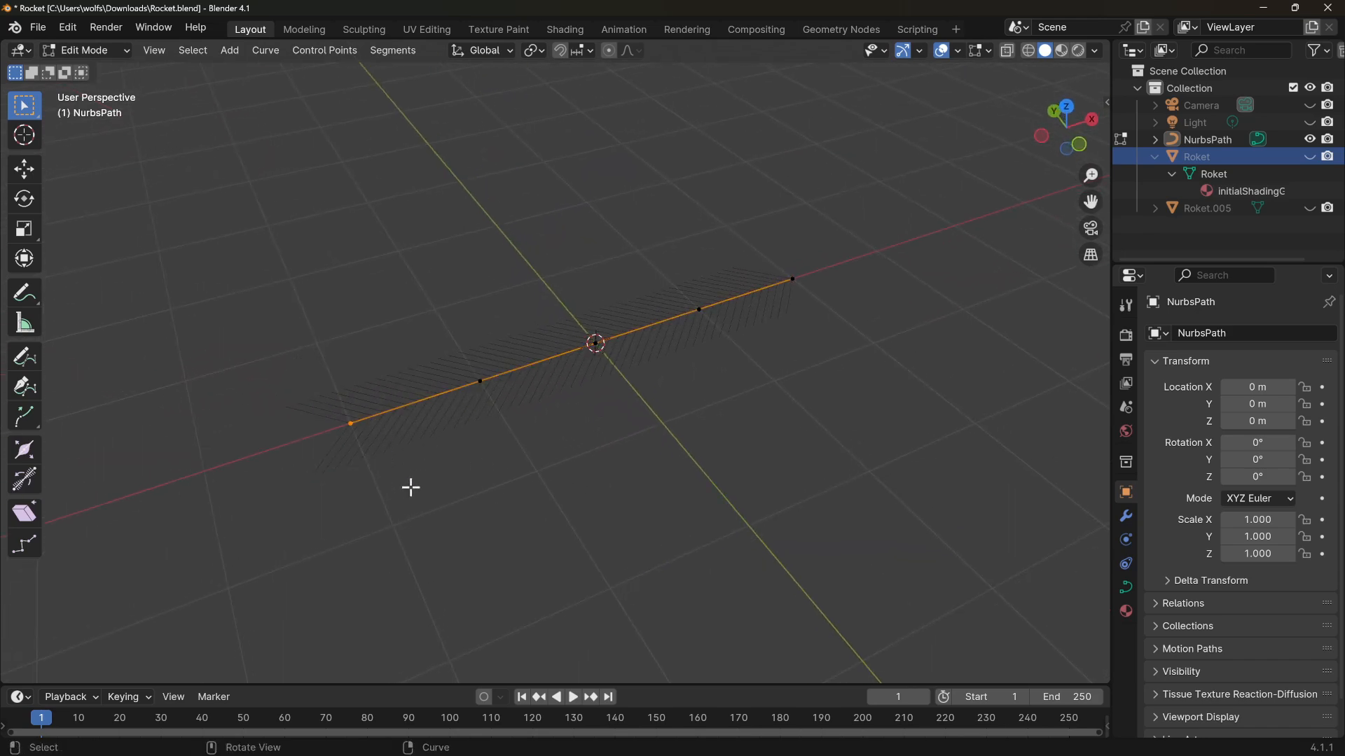
left_click_drag(248, 353, 372, 481)
middle_click_drag(378, 483, 438, 501)
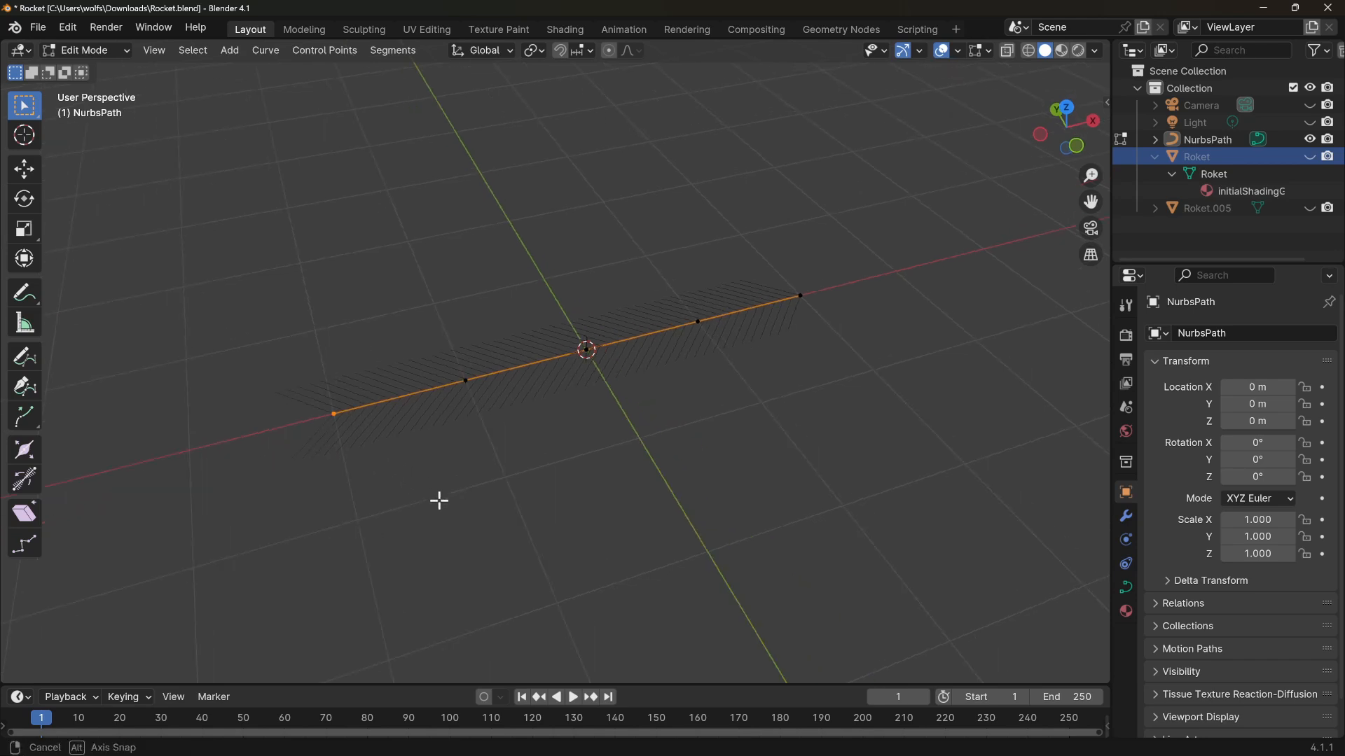
left_click(31, 178)
left_click_drag(234, 324, 384, 484)
middle_click_drag(411, 480, 345, 481)
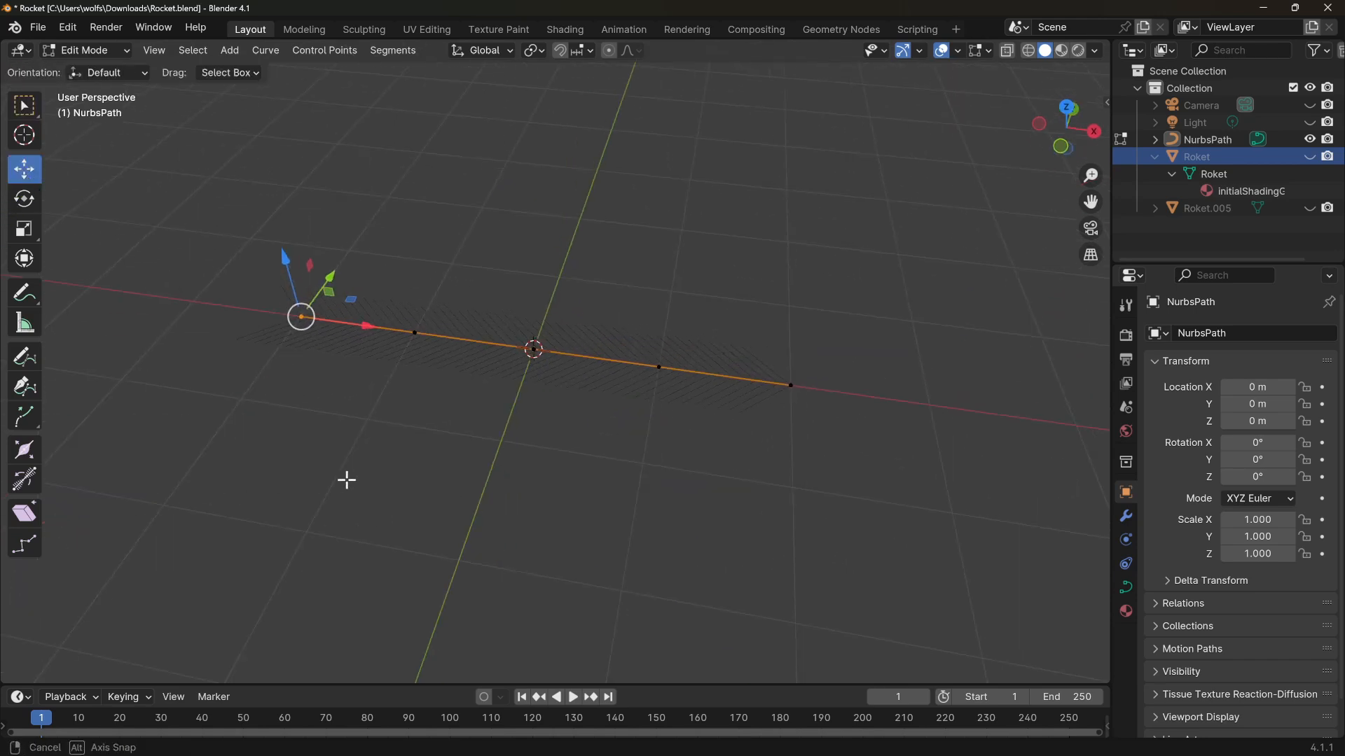
Select the path's opposite end control point and raise it straight up along Z
left_click_drag(852, 354, 768, 439)
middle_click_drag(754, 483, 785, 448)
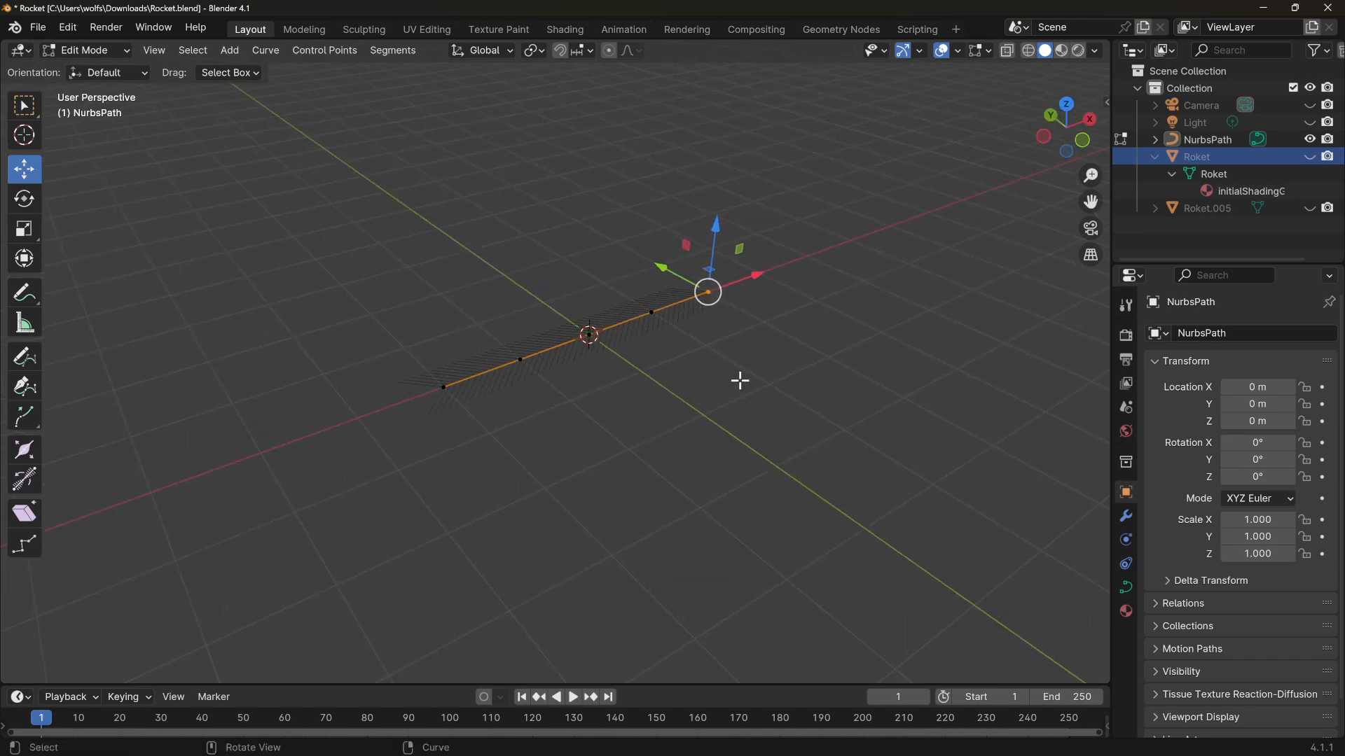
middle_click_drag(736, 388, 585, 406)
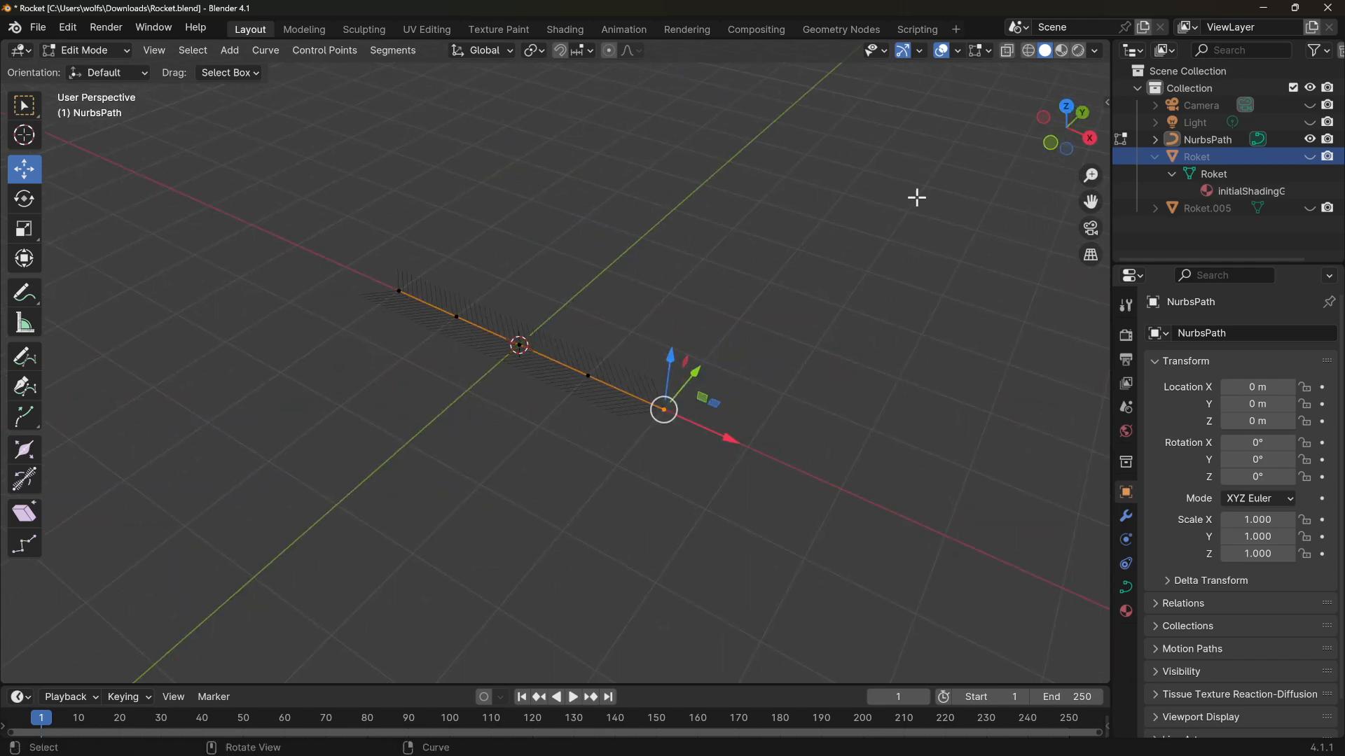
middle_click_drag(830, 242, 736, 279)
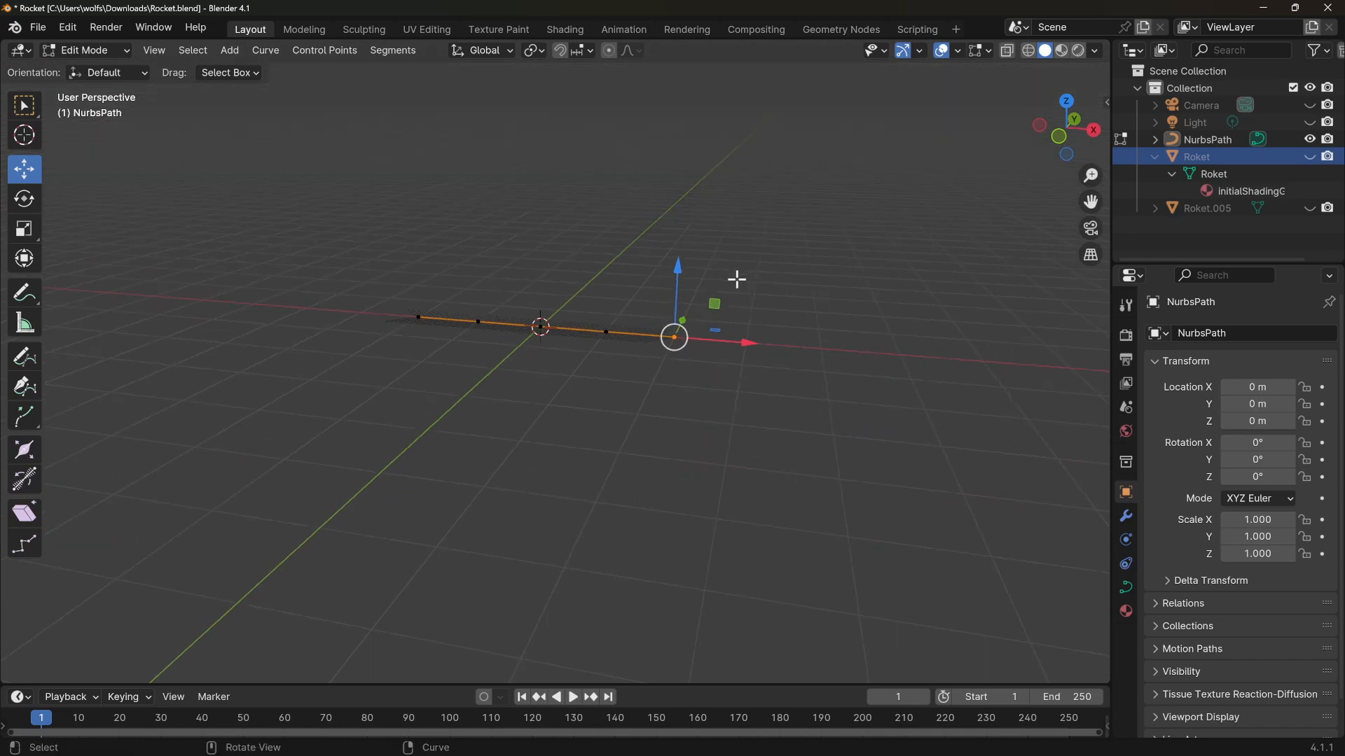
left_click_drag(625, 239, 755, 377)
left_click_drag(716, 307, 644, 173)
Select and move the remaining control points one by one to bend the path into a curve
left_click_drag(592, 262, 644, 366)
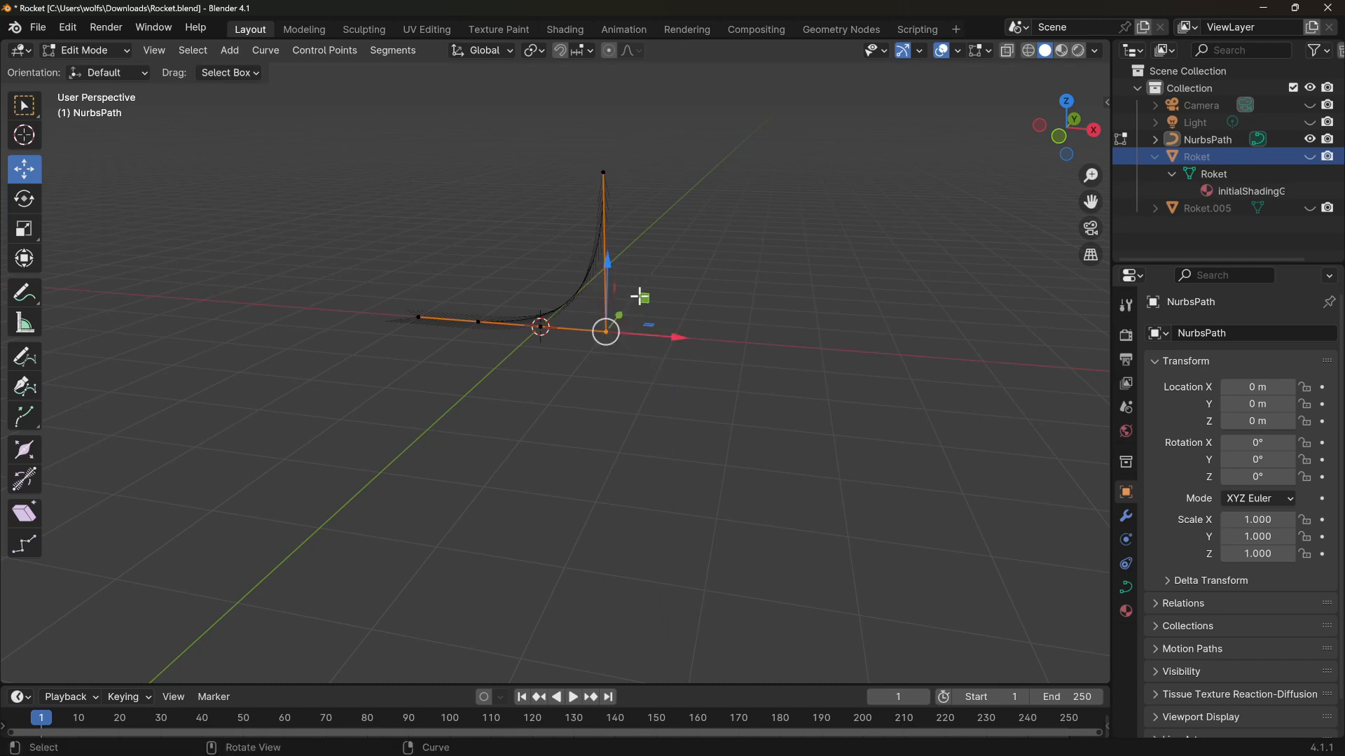
left_click_drag(639, 296, 597, 229)
left_click_drag(510, 285, 581, 357)
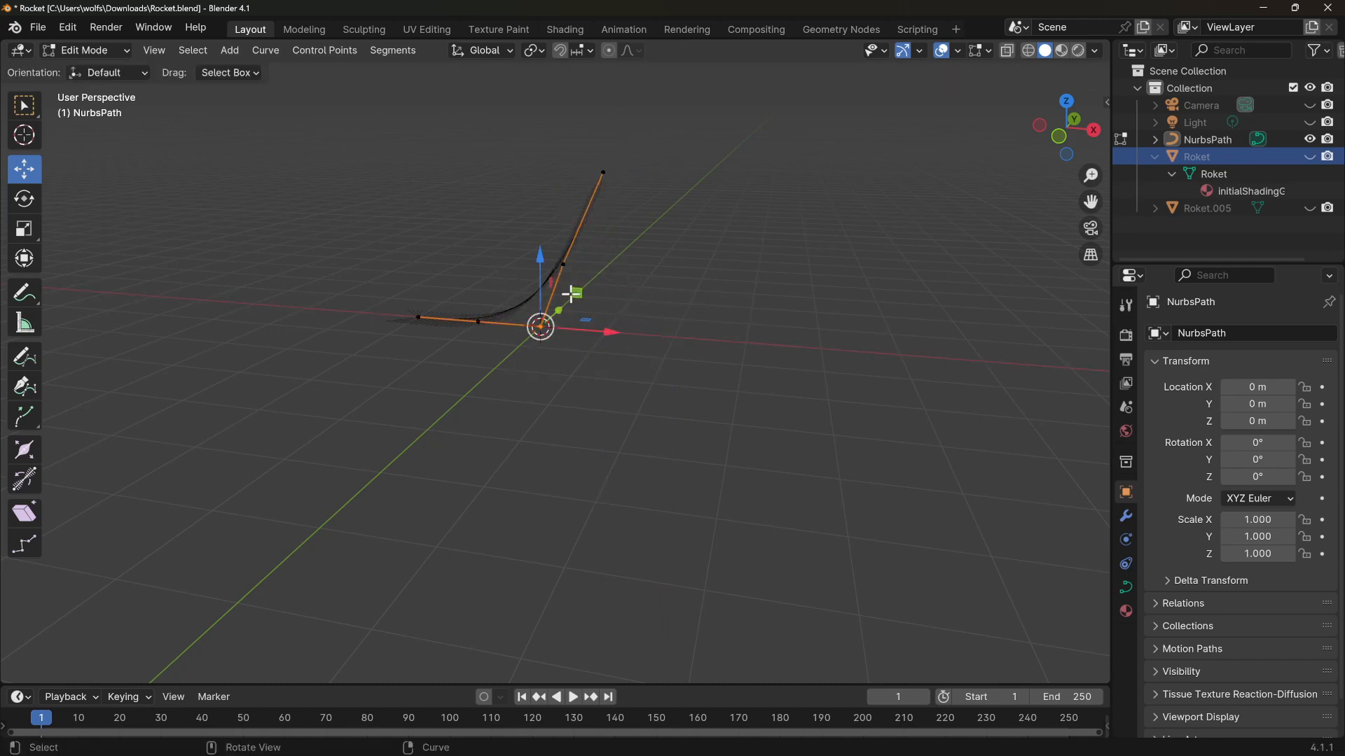
left_click_drag(572, 295, 482, 377)
left_click_drag(451, 300, 497, 355)
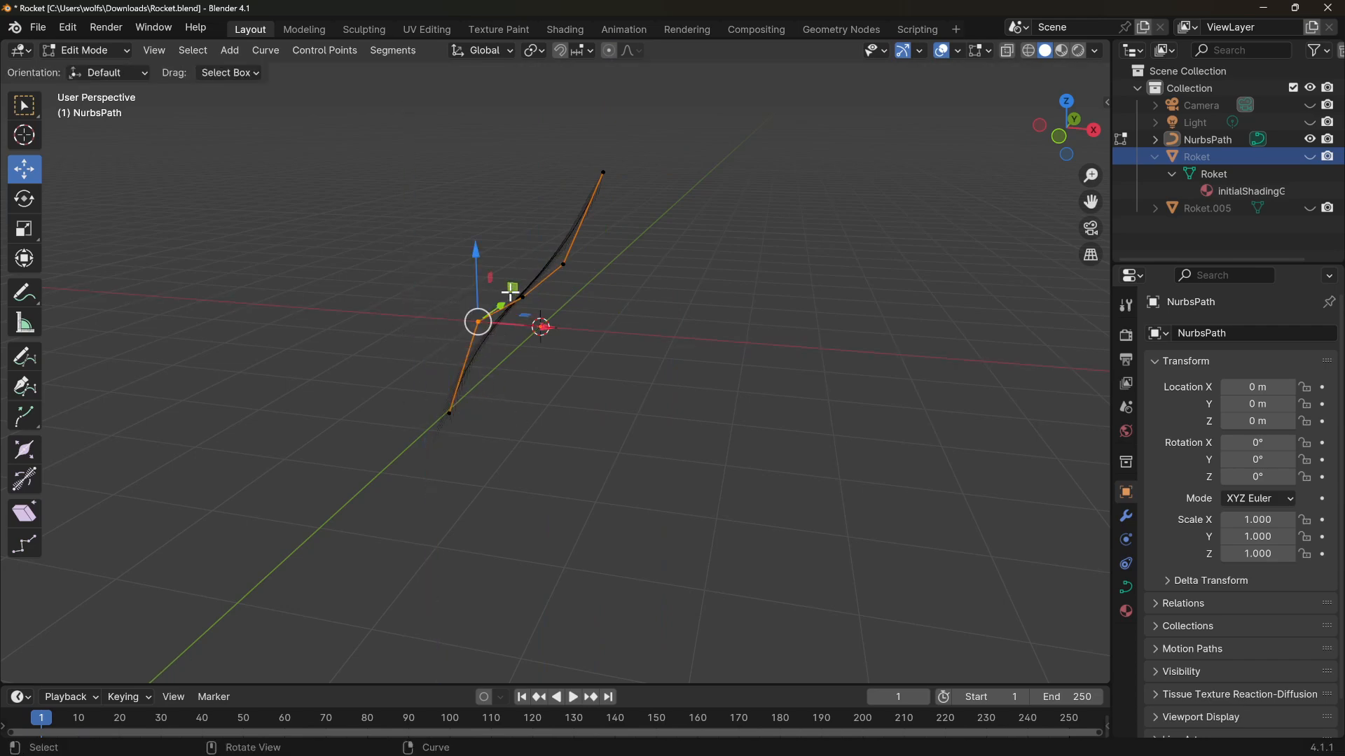
left_click_drag(510, 292, 479, 316)
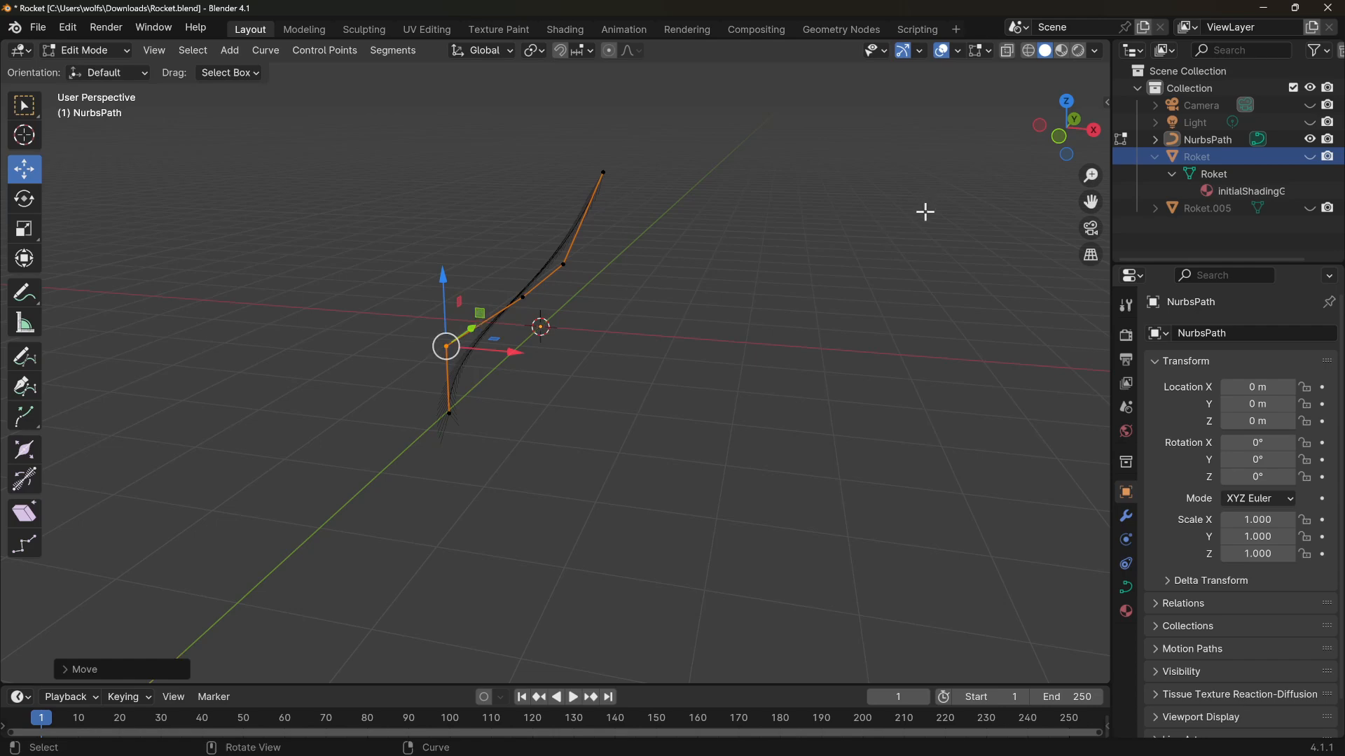
Return to Object Mode to review the curved path
middle_click_drag(925, 212, 460, 219)
left_click(80, 50)
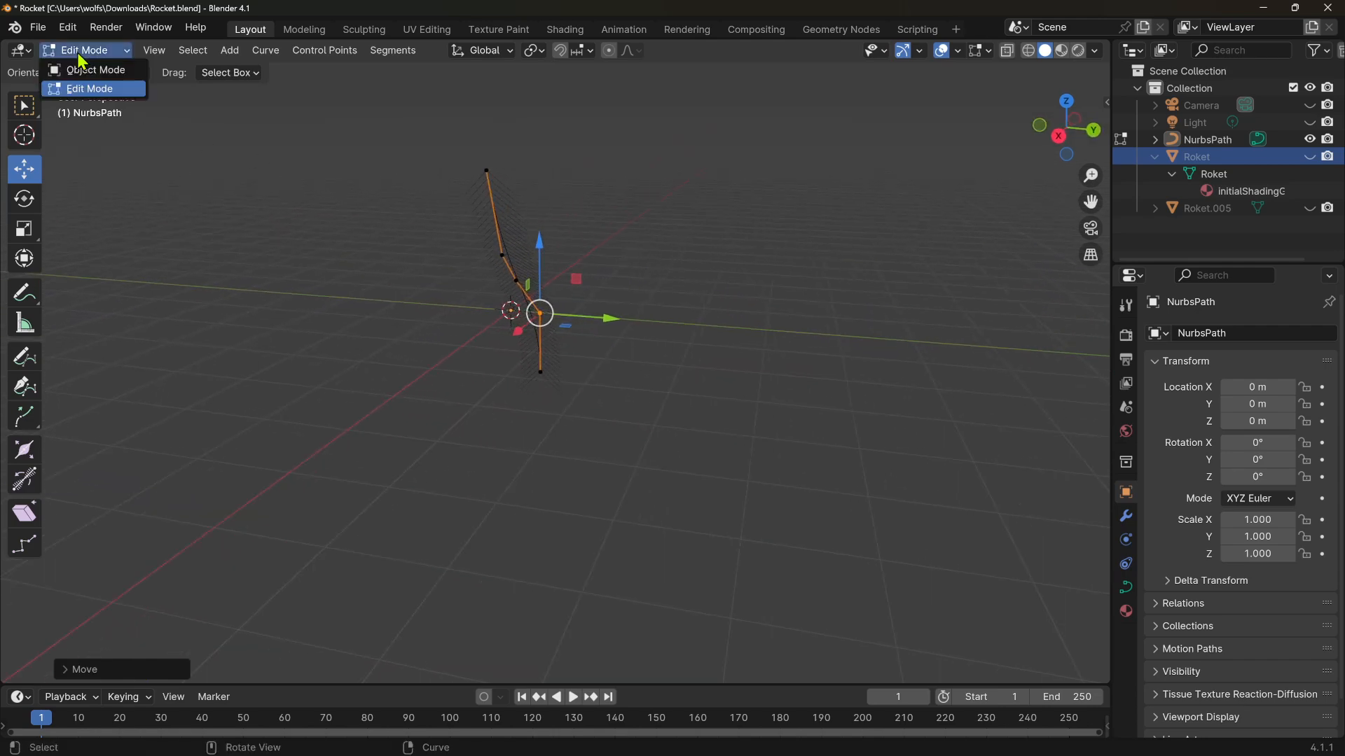
left_click(77, 72)
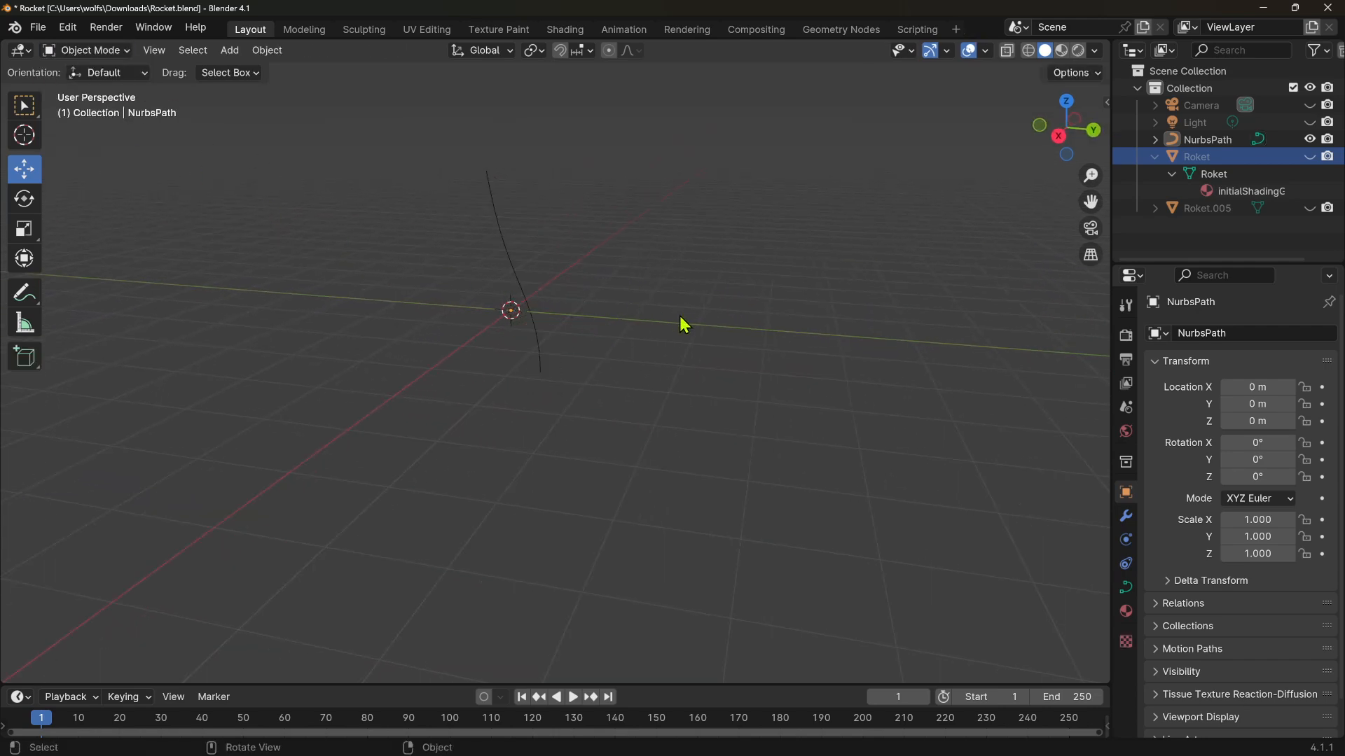
Re-enter Edit Mode on the path and select all of its control points
middle_click_drag(683, 324, 534, 341)
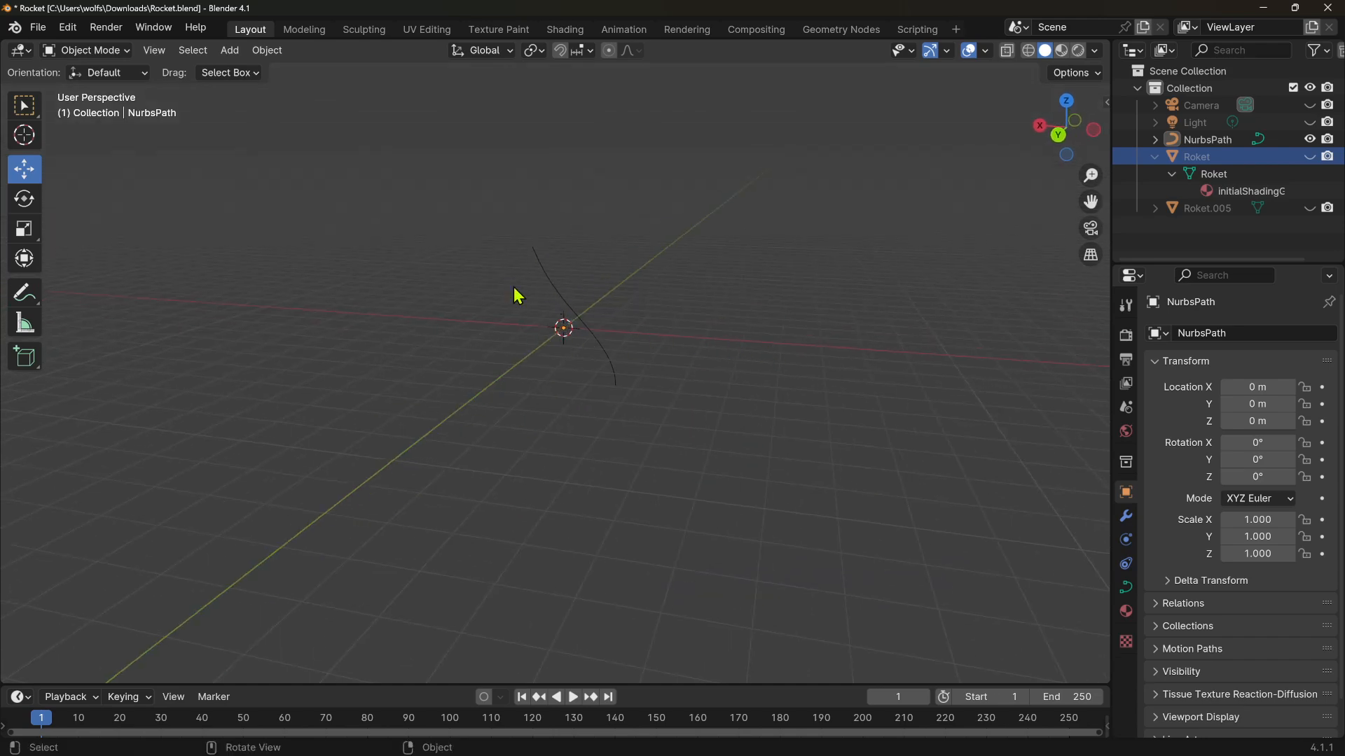
left_click(88, 55)
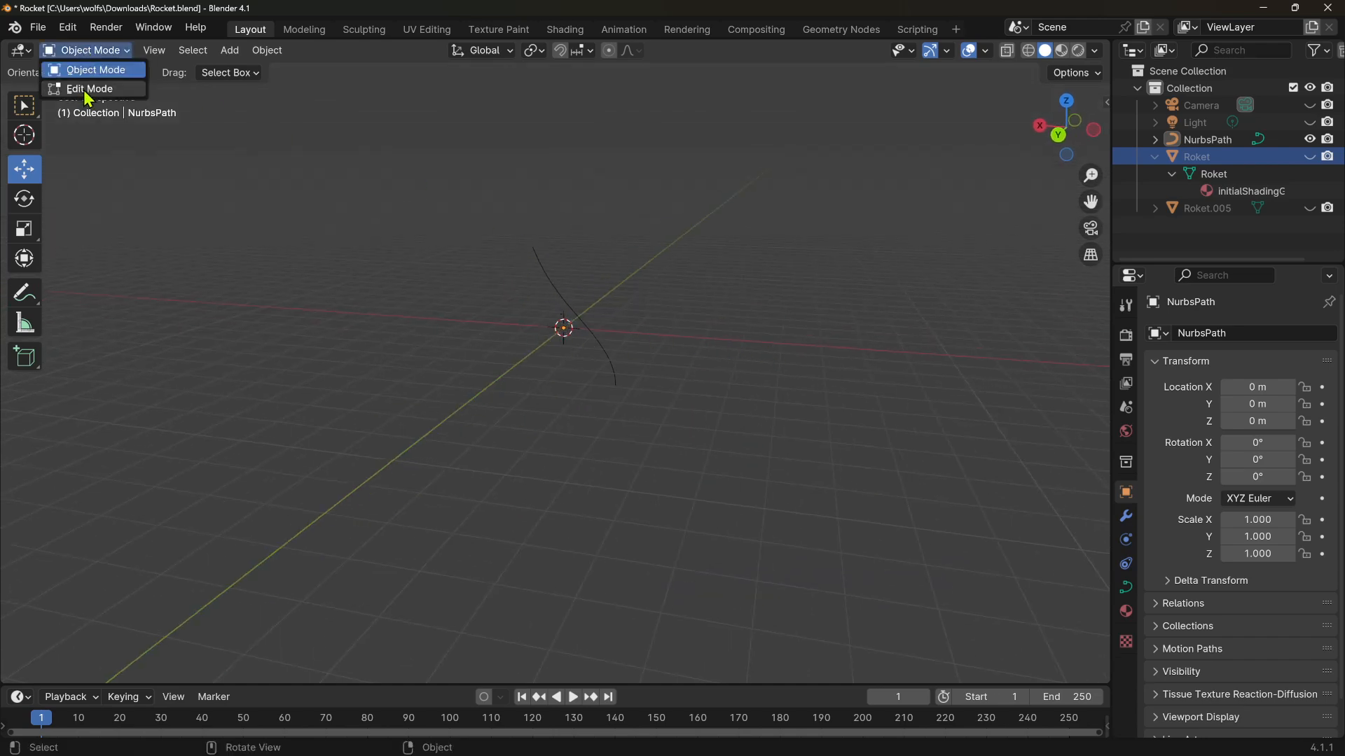
left_click(83, 90)
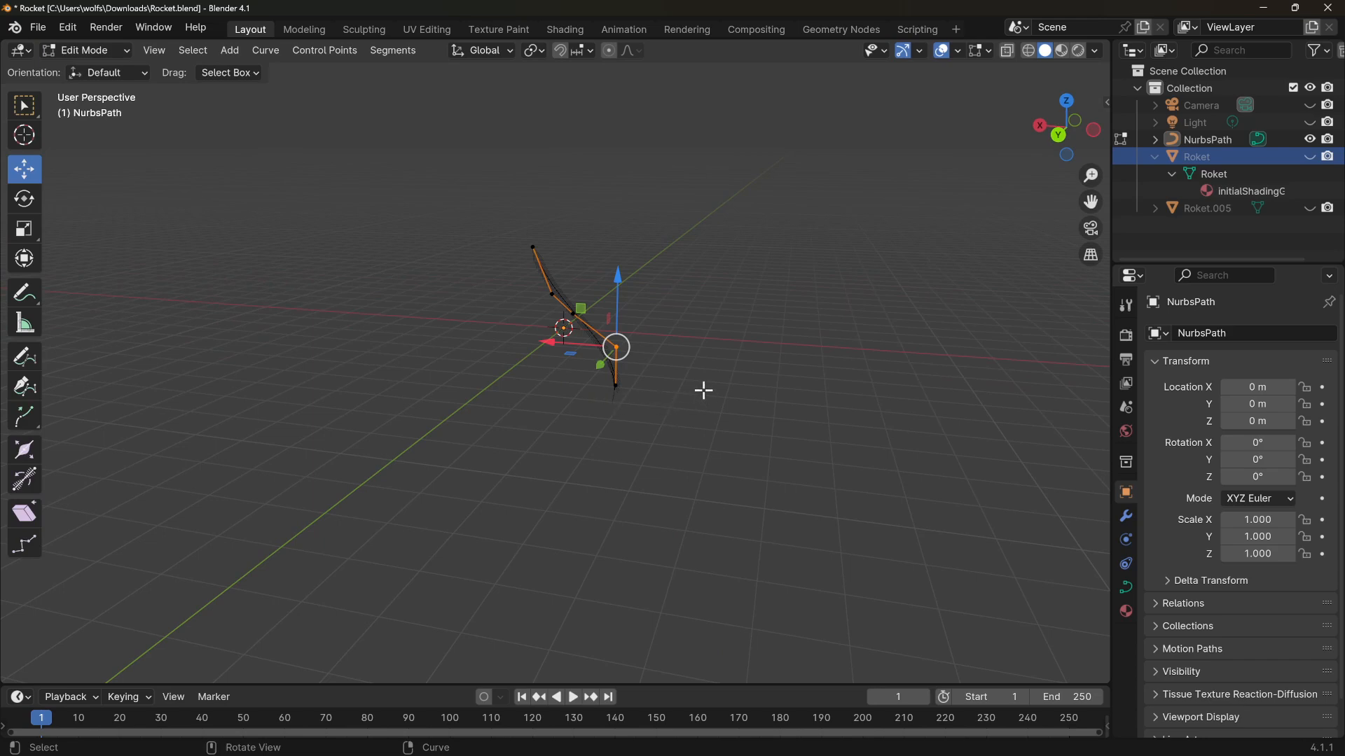
left_click(463, 246)
left_click_drag(459, 205, 710, 433)
left_click(718, 466)
left_click_drag(457, 182, 807, 450)
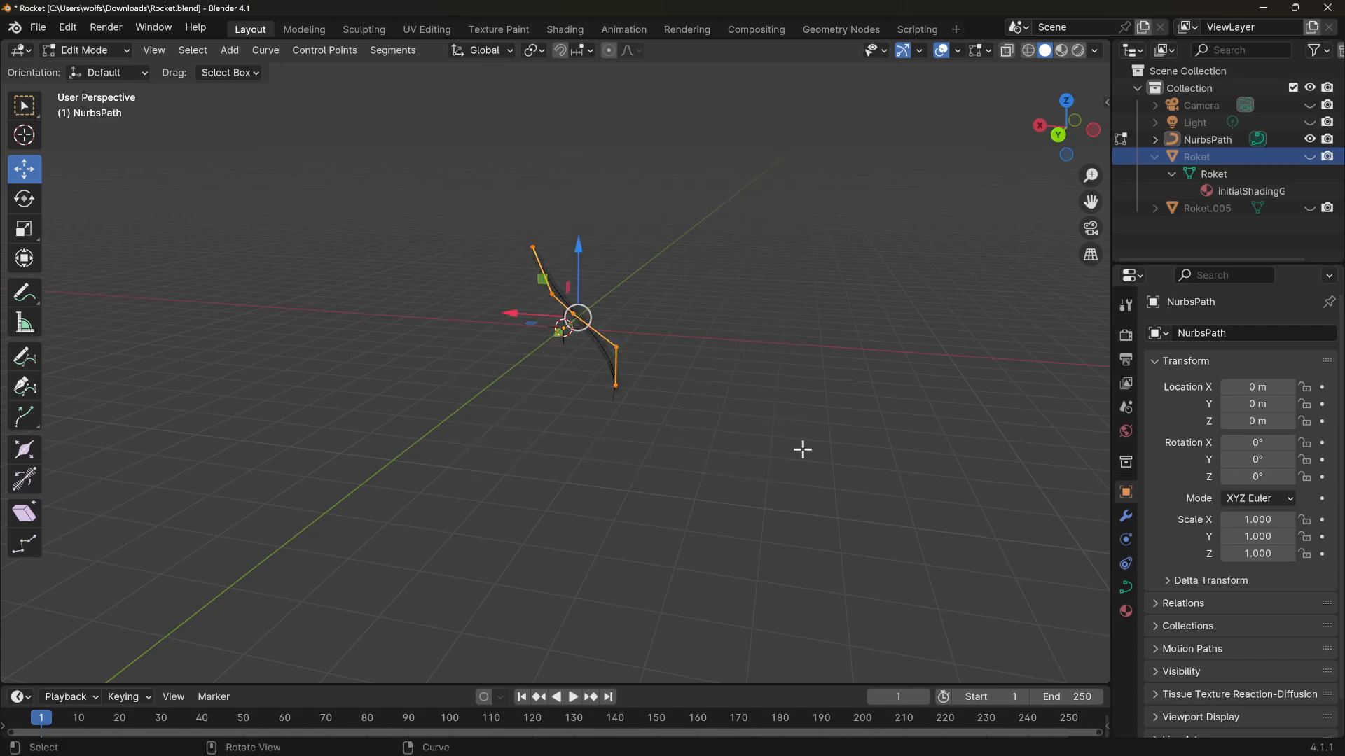
left_click(790, 447)
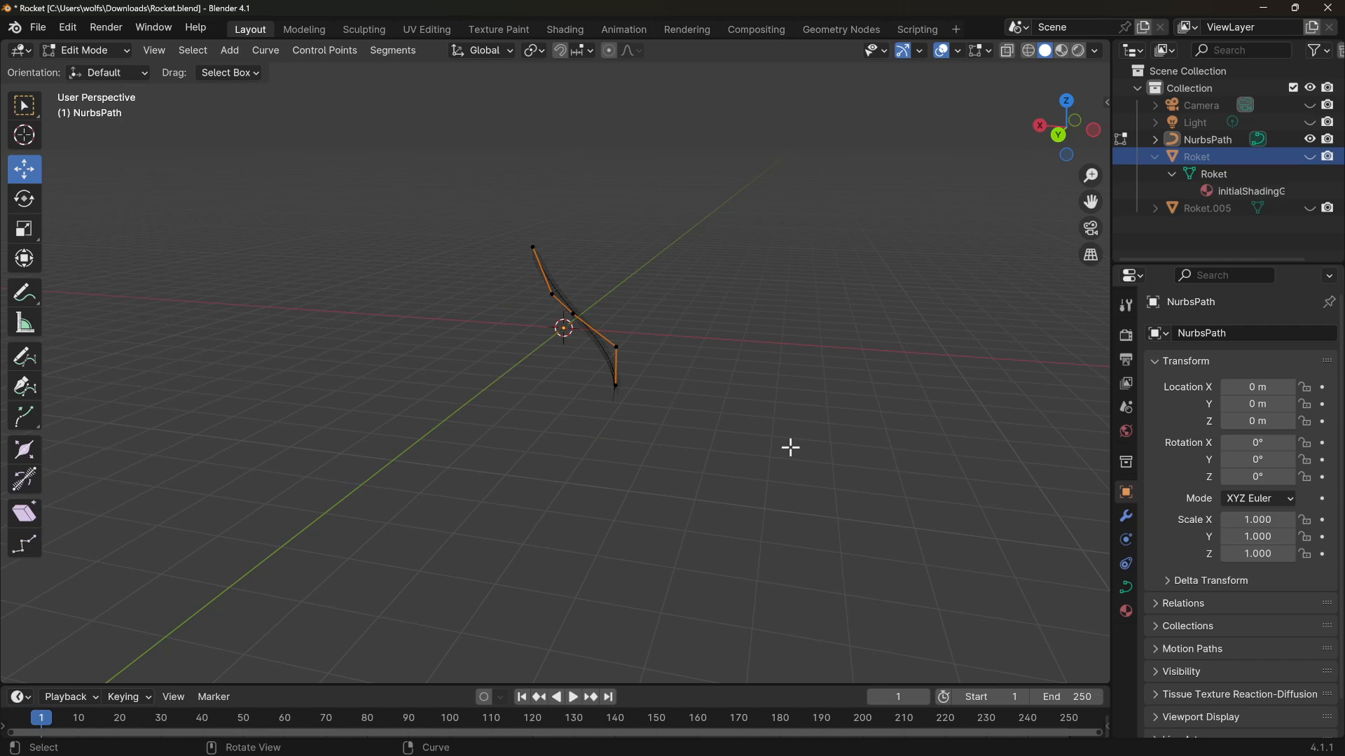
key("a")
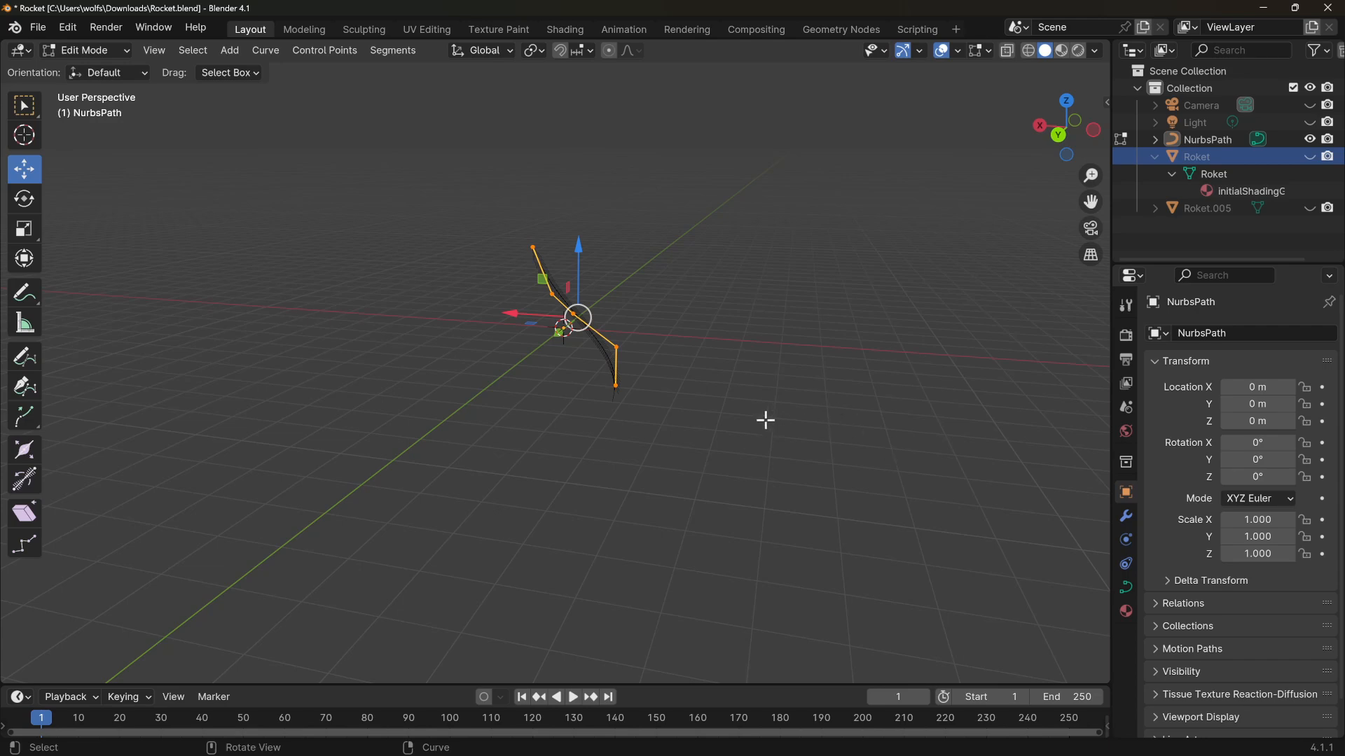
Delete all of the path's existing control points
middle_click_drag(766, 420, 420, 405)
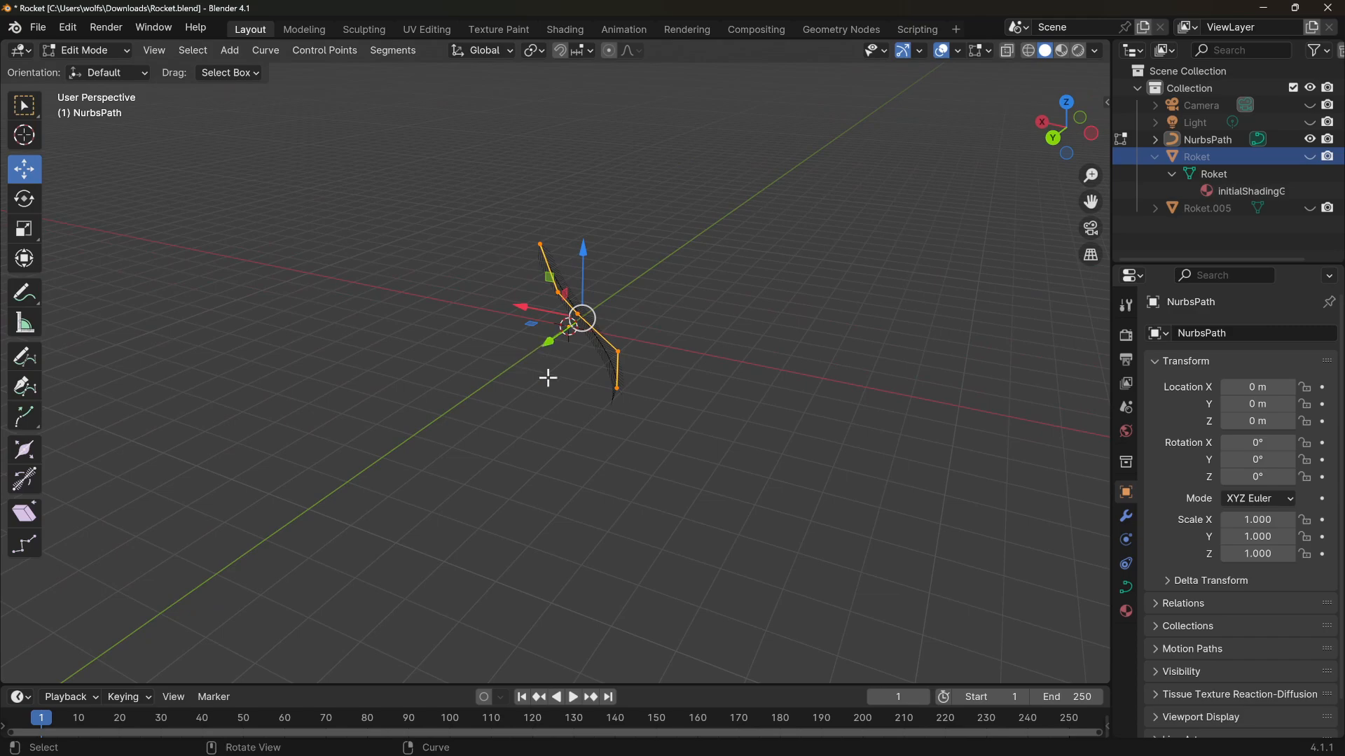
middle_click_drag(651, 401, 559, 403)
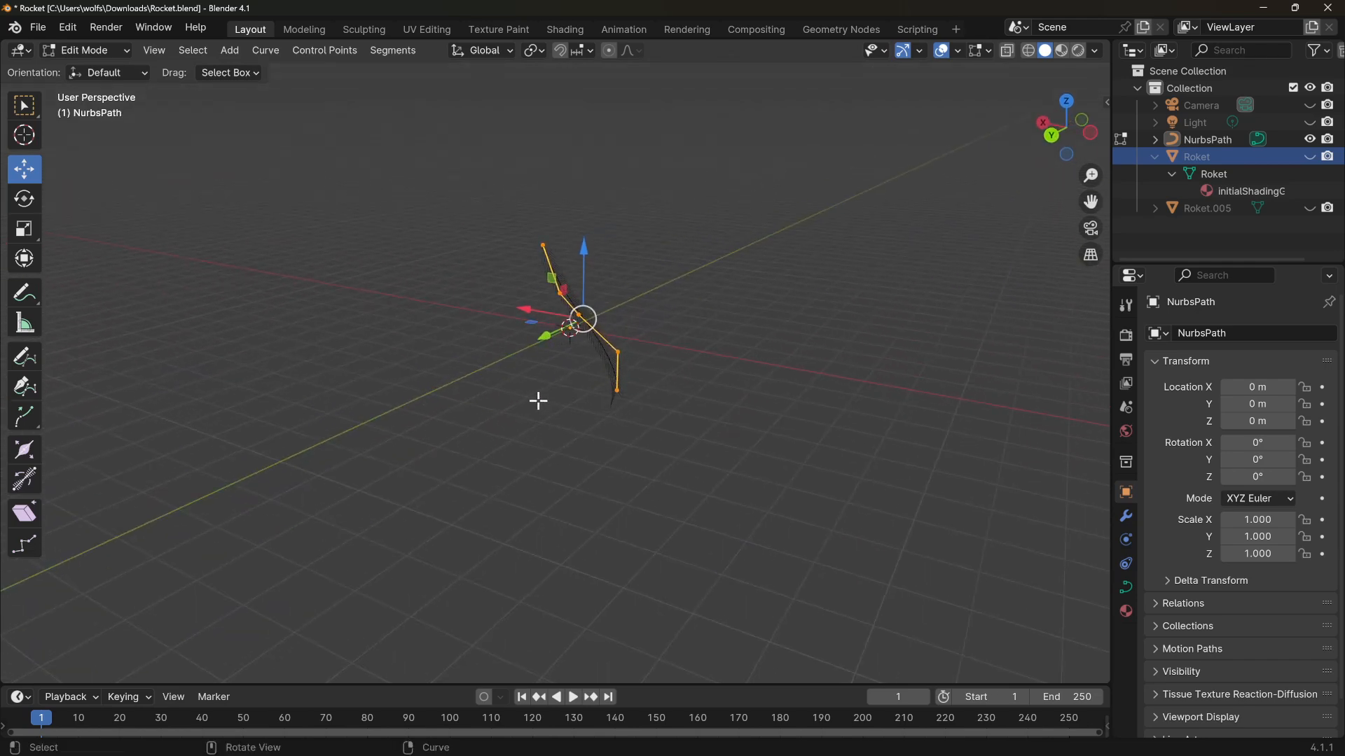
key("x")
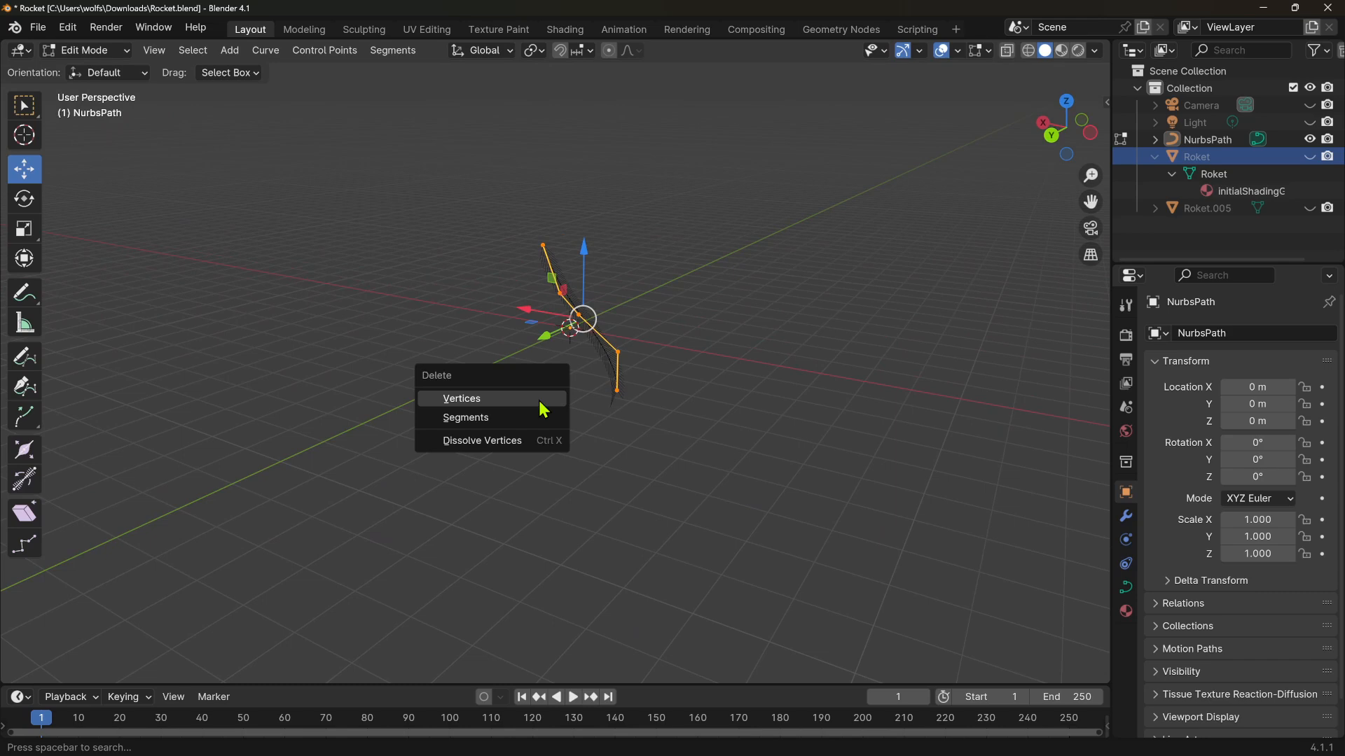
left_click(465, 397)
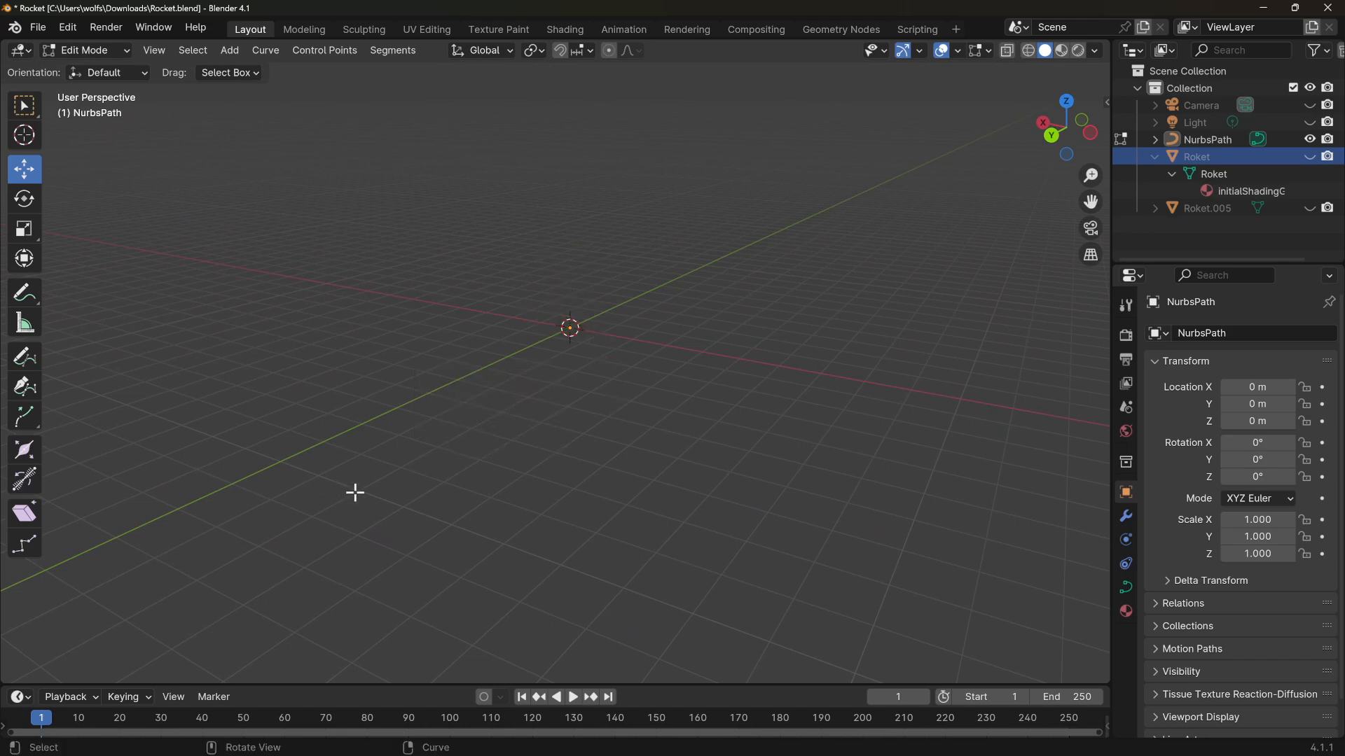
Switch to the front orthographic view and unhide the Roket and Roket.005 objects
middle_click_drag(355, 493, 672, 361)
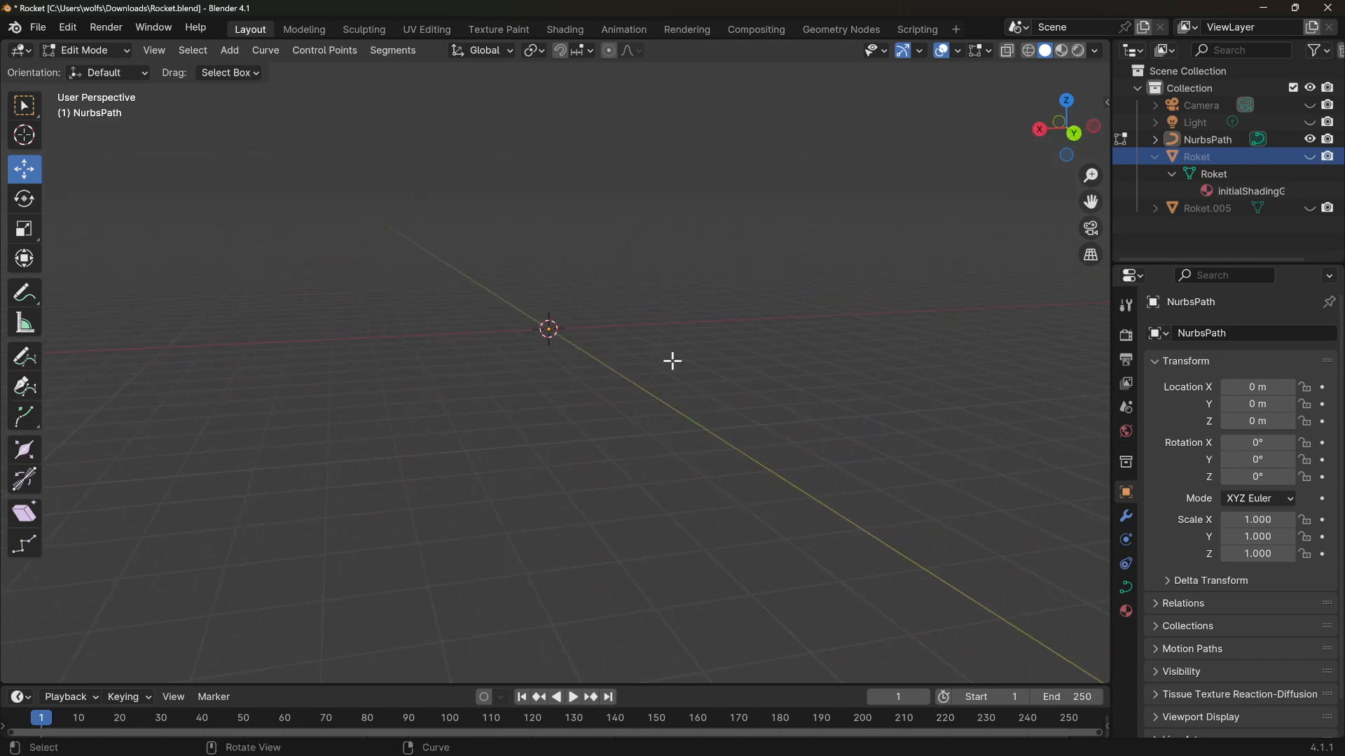
middle_click_drag(891, 227, 744, 243)
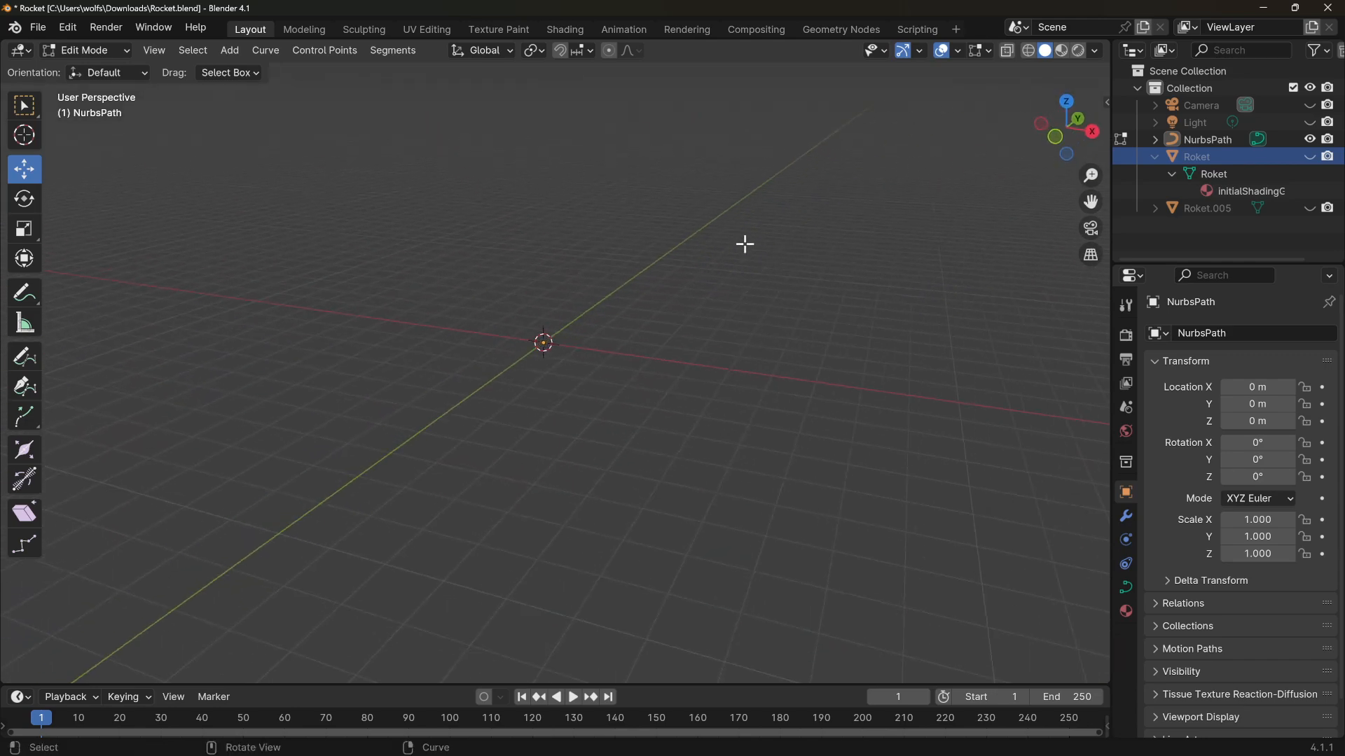
left_click(1055, 147)
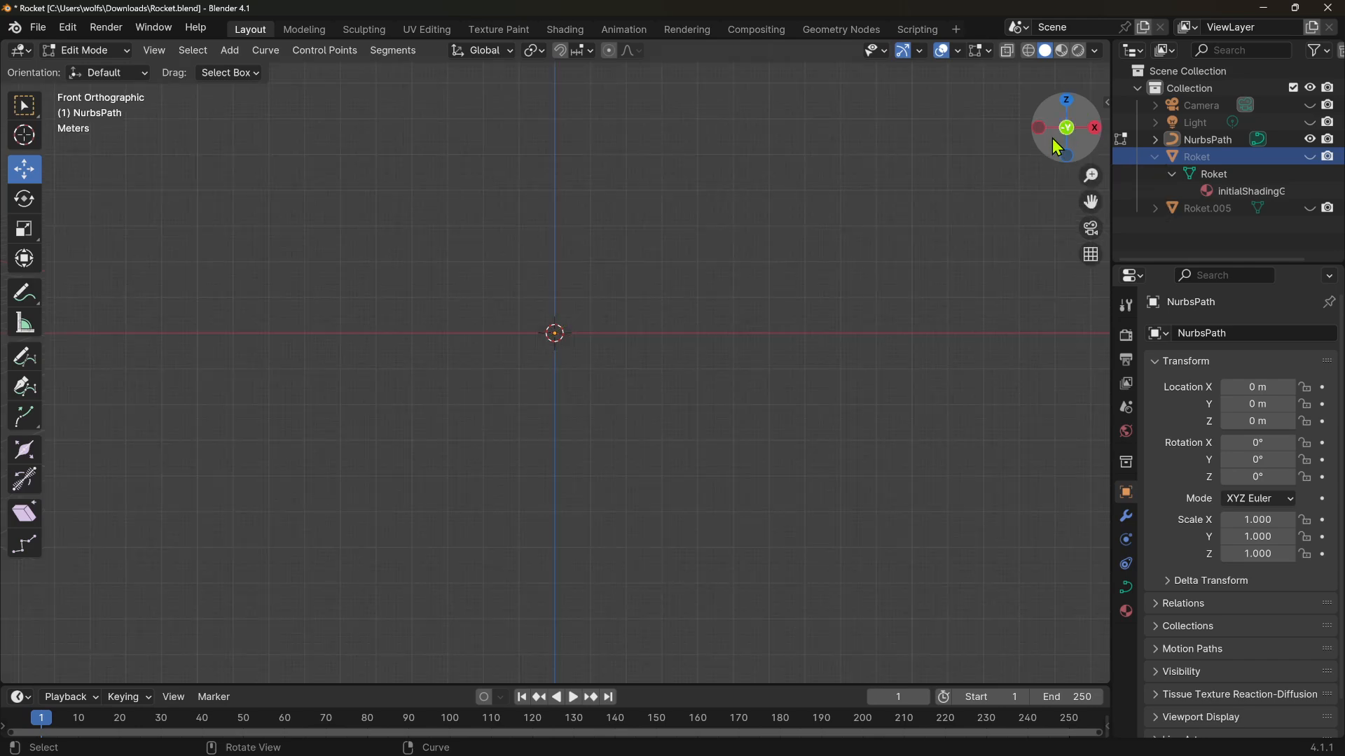
left_click_drag(1051, 138, 892, 215)
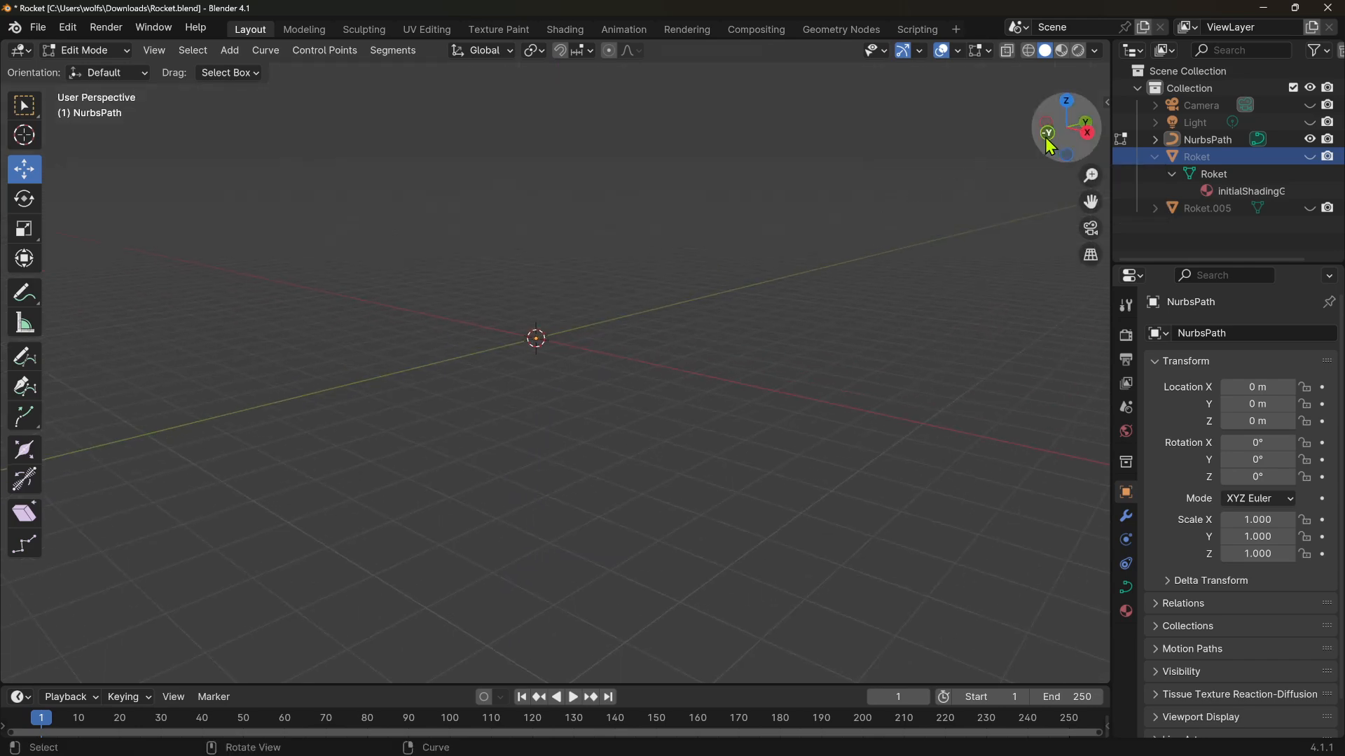
left_click_drag(1049, 140, 1022, 203)
left_click(1055, 147)
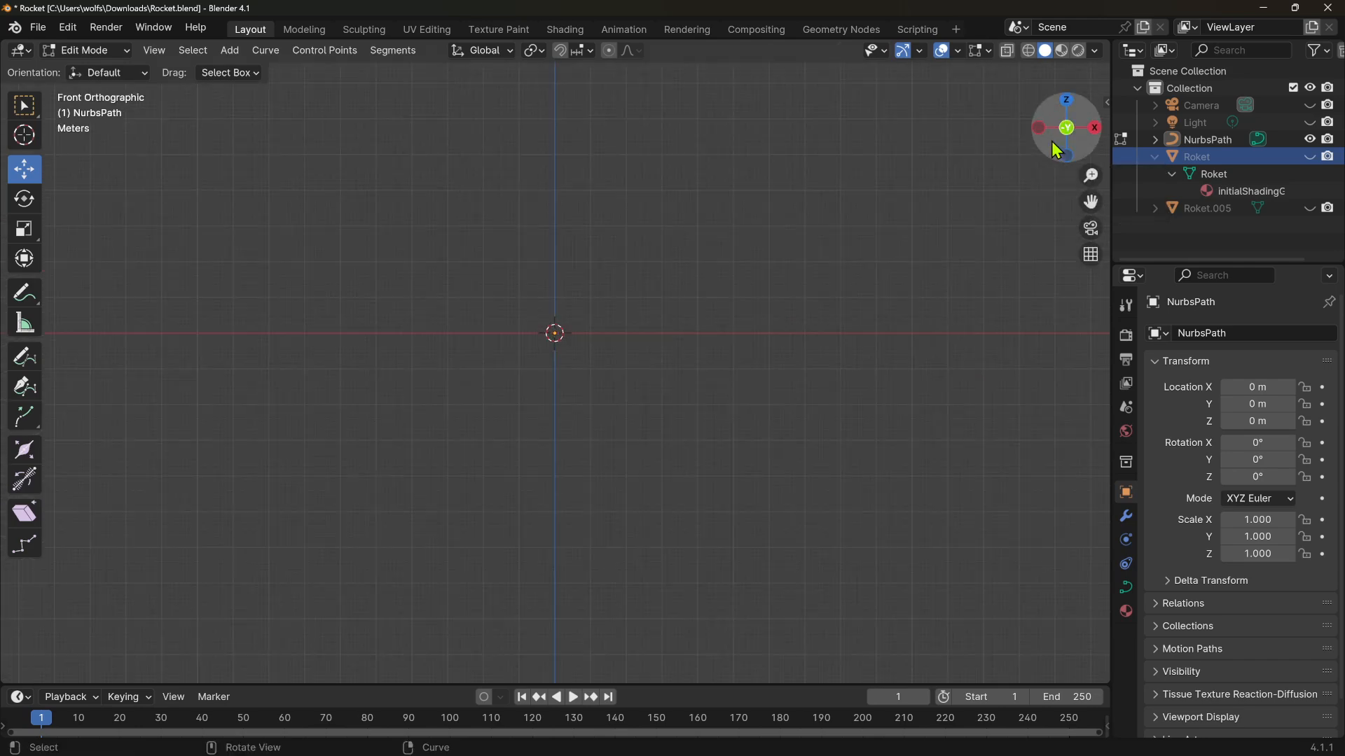
middle_click_drag(729, 372, 718, 600, "shift")
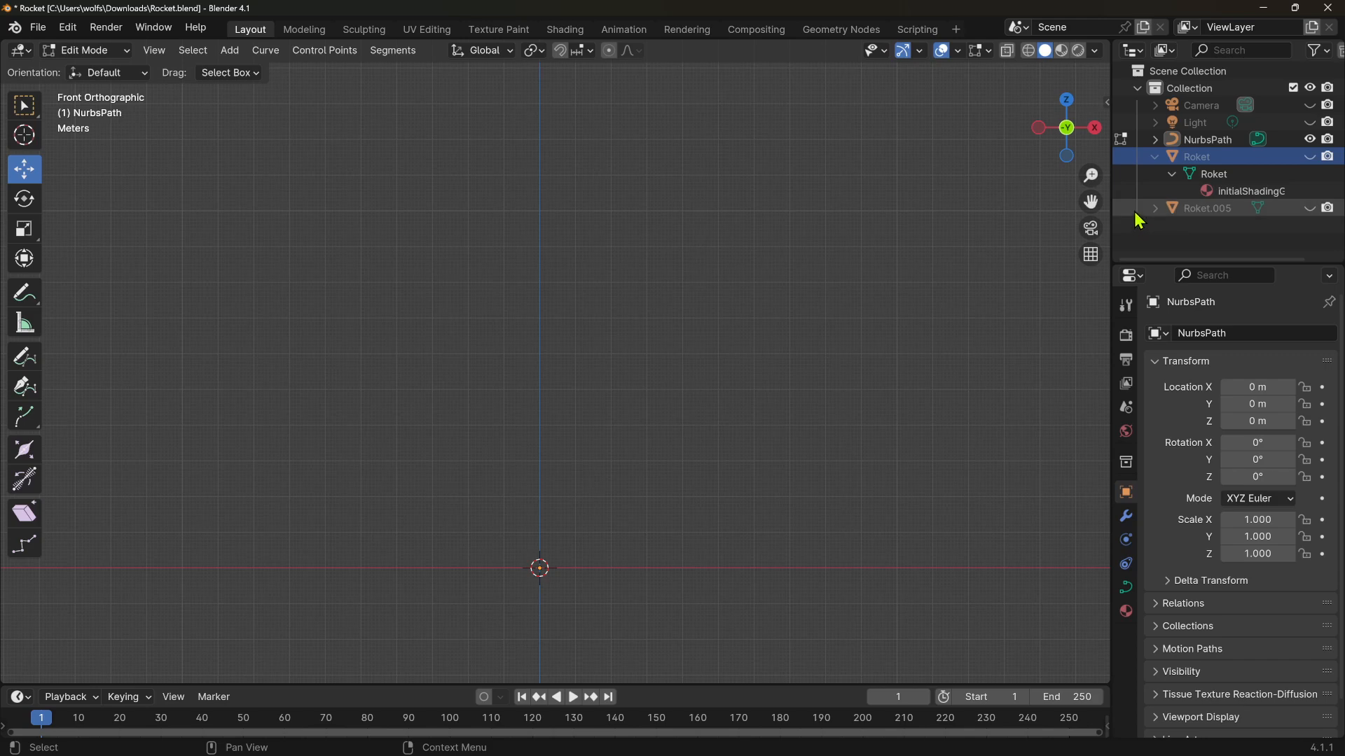
left_click(1307, 208)
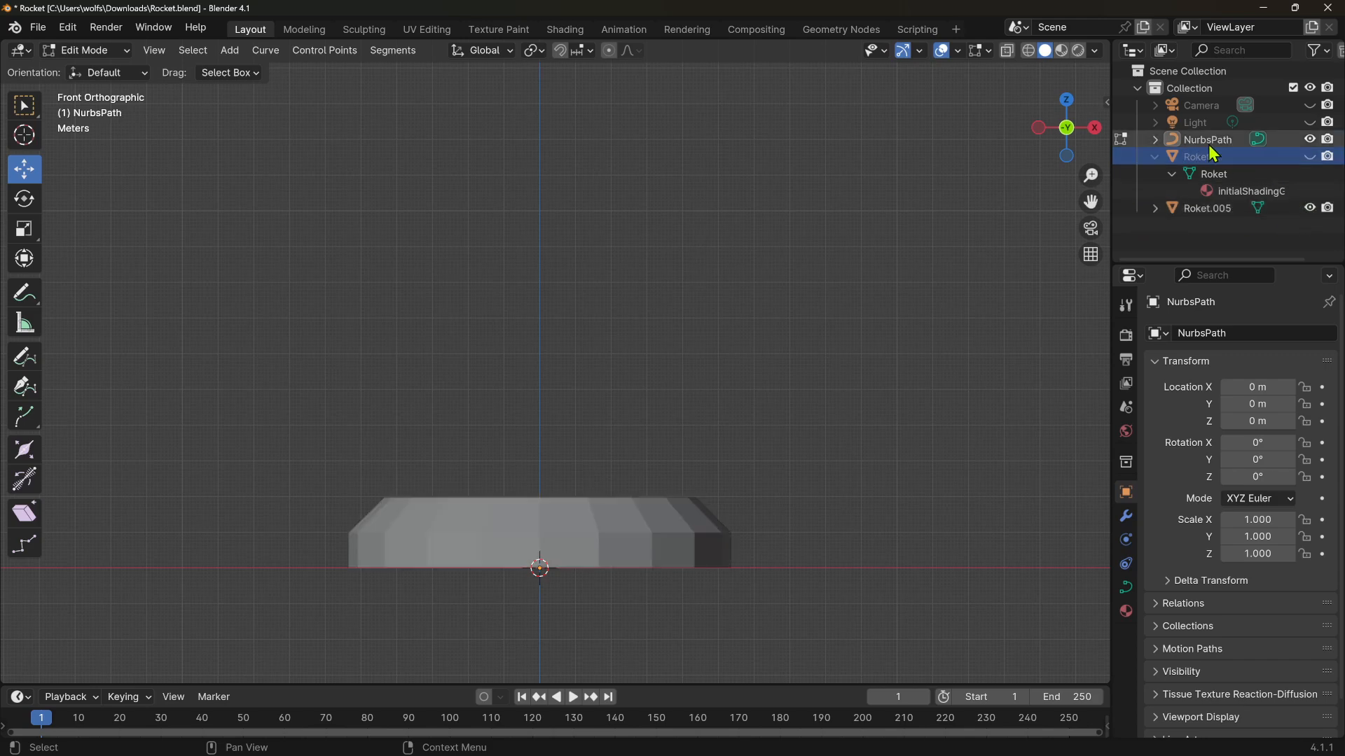
left_click(1309, 157)
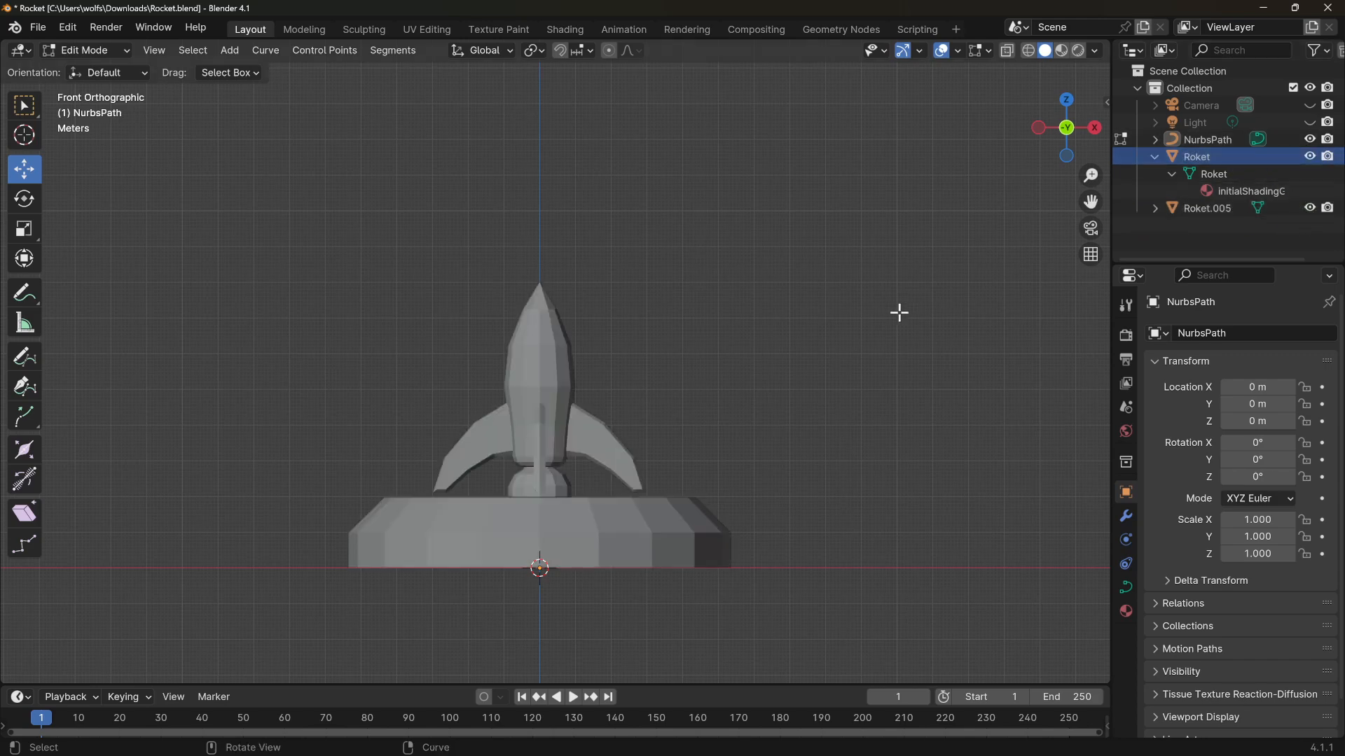
With the Draw tool set to Bézier, draw a looping curve rising from the rocket's nose
scroll(705, 320, "down", 5)
middle_click_drag(705, 321, 689, 522, "shift")
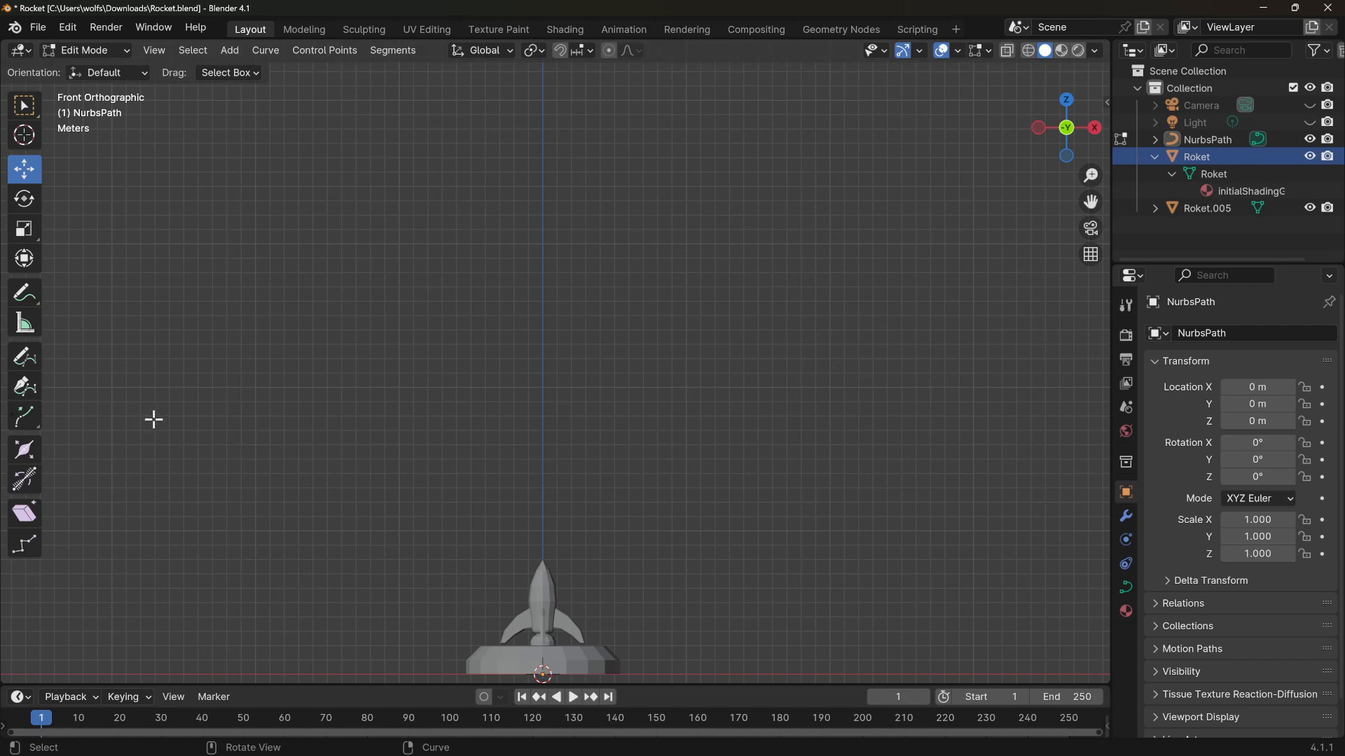
left_click(26, 359)
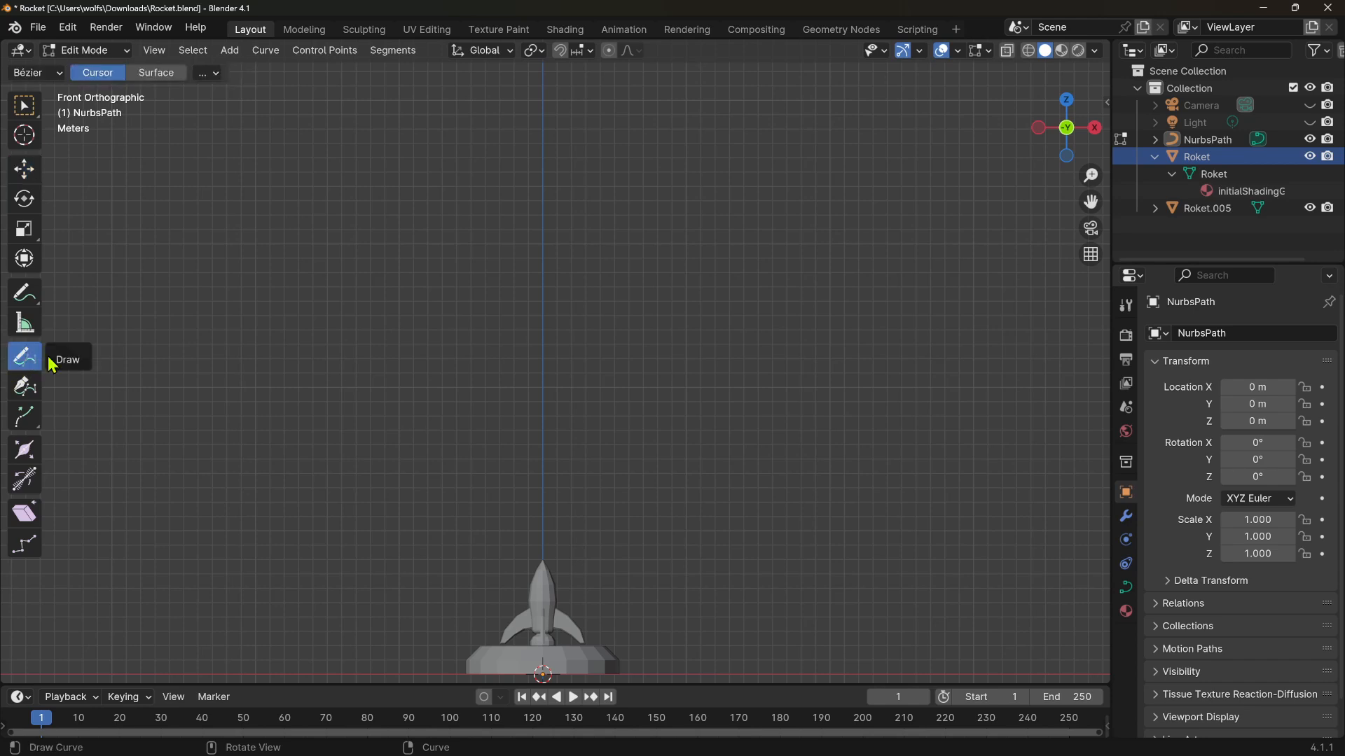
left_click(32, 73)
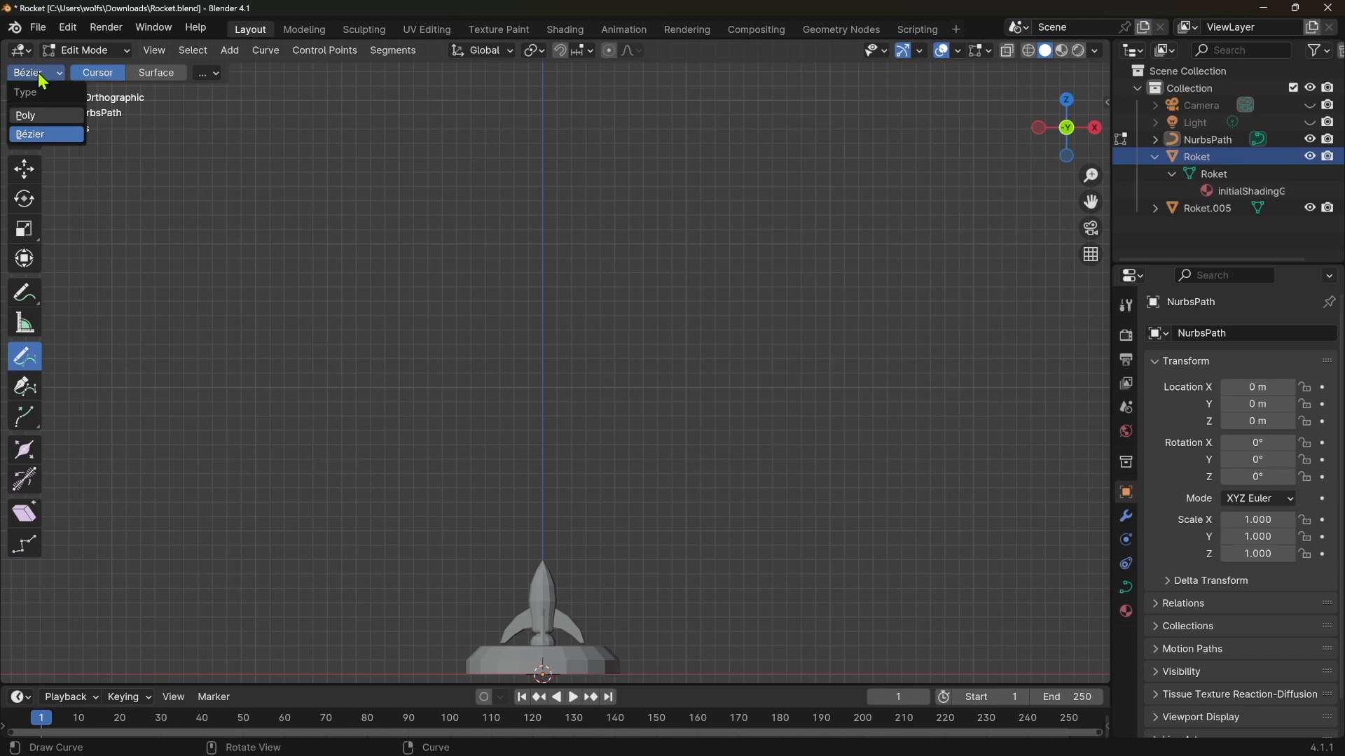
left_click(47, 135)
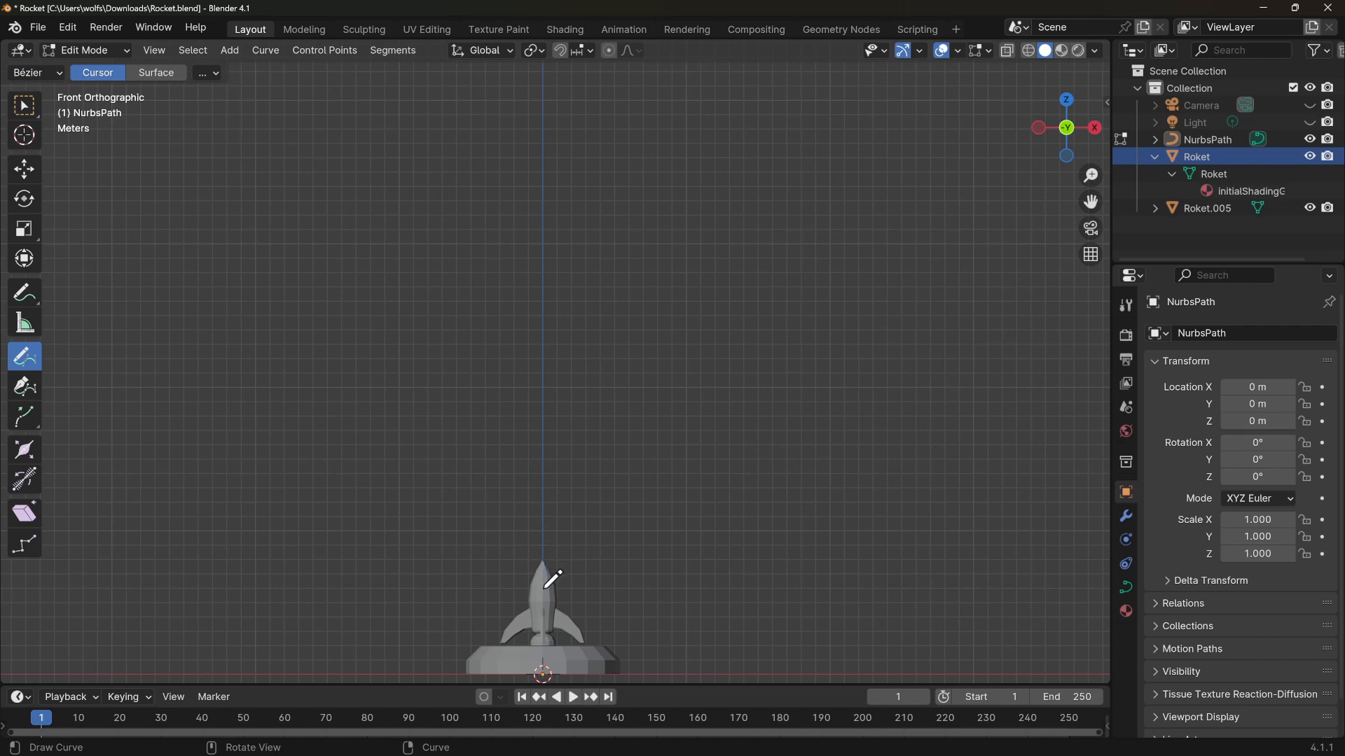
mouse_move(553, 578)
left_mouse_down()
mouse_move(549, 459)
mouse_move(585, 366)
mouse_move(716, 404)
mouse_move(569, 476)
mouse_move(460, 335)
mouse_move(571, 181)
mouse_move(628, 173)
left_mouse_up()
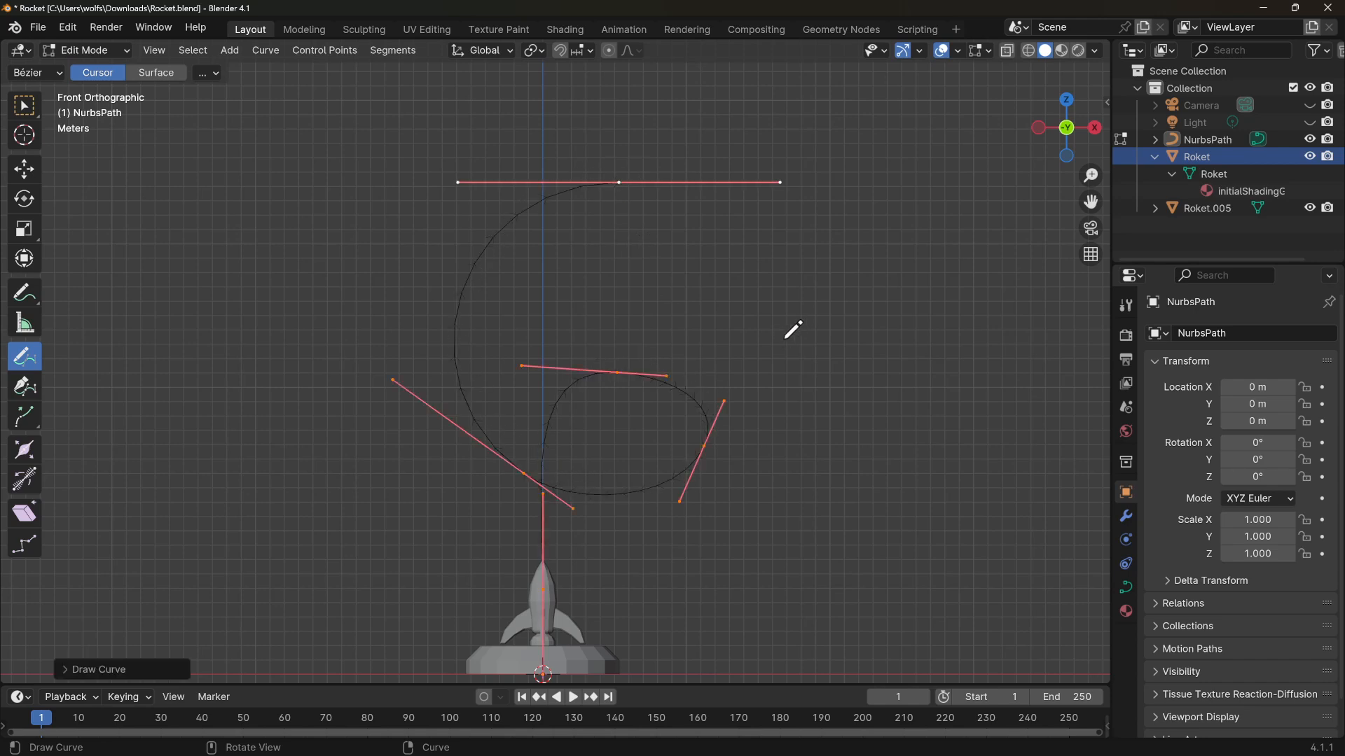
Return to Object Mode to review the drawn curve from perspective and front views
mouse_move(793, 330)
middle_mouse_down()
mouse_move(315, 360)
mouse_move(763, 339)
mouse_move(885, 351)
mouse_move(770, 354)
middle_mouse_up()
scroll(385, 314, "up", 3)
scroll(432, 179, "down", 3)
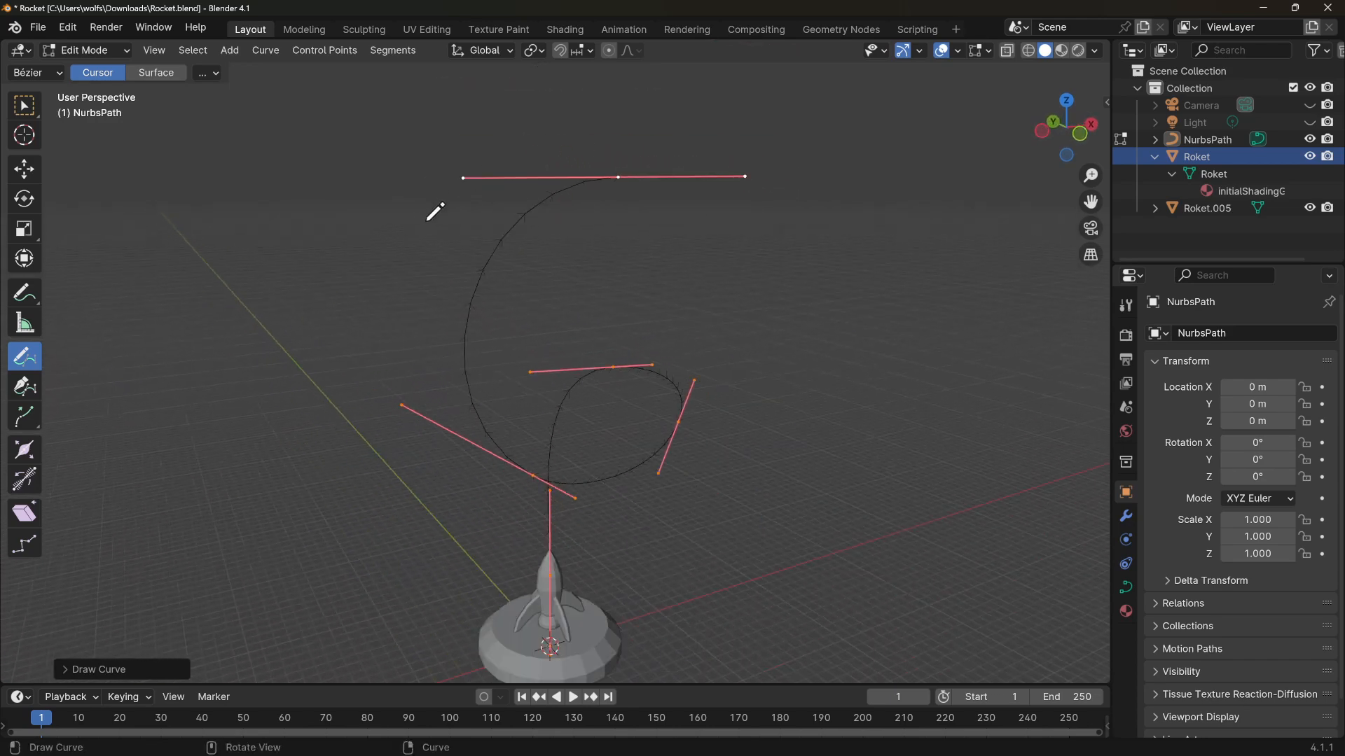
mouse_move(434, 210)
middle_mouse_down()
mouse_move(465, 348)
mouse_move(363, 390)
mouse_move(516, 321)
mouse_move(544, 339)
mouse_move(465, 348)
mouse_move(477, 332)
middle_mouse_up()
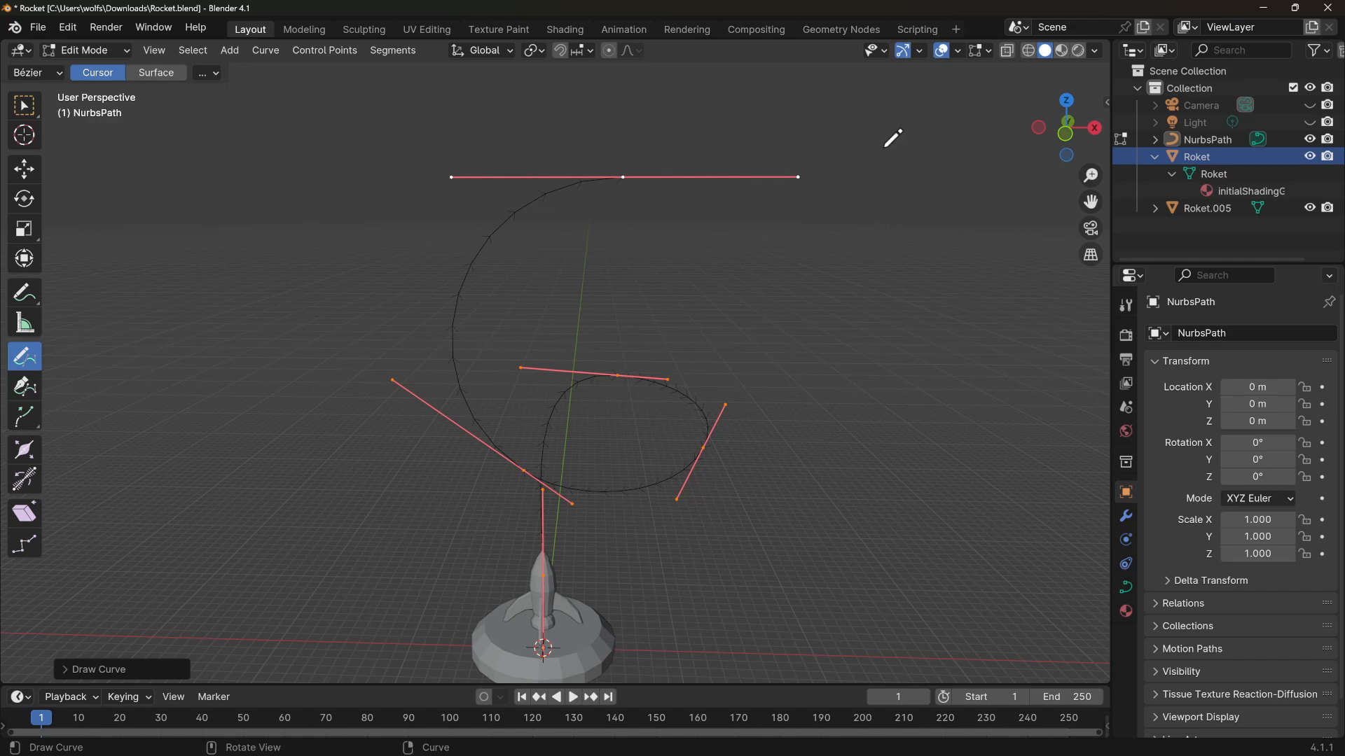
left_click(1066, 134)
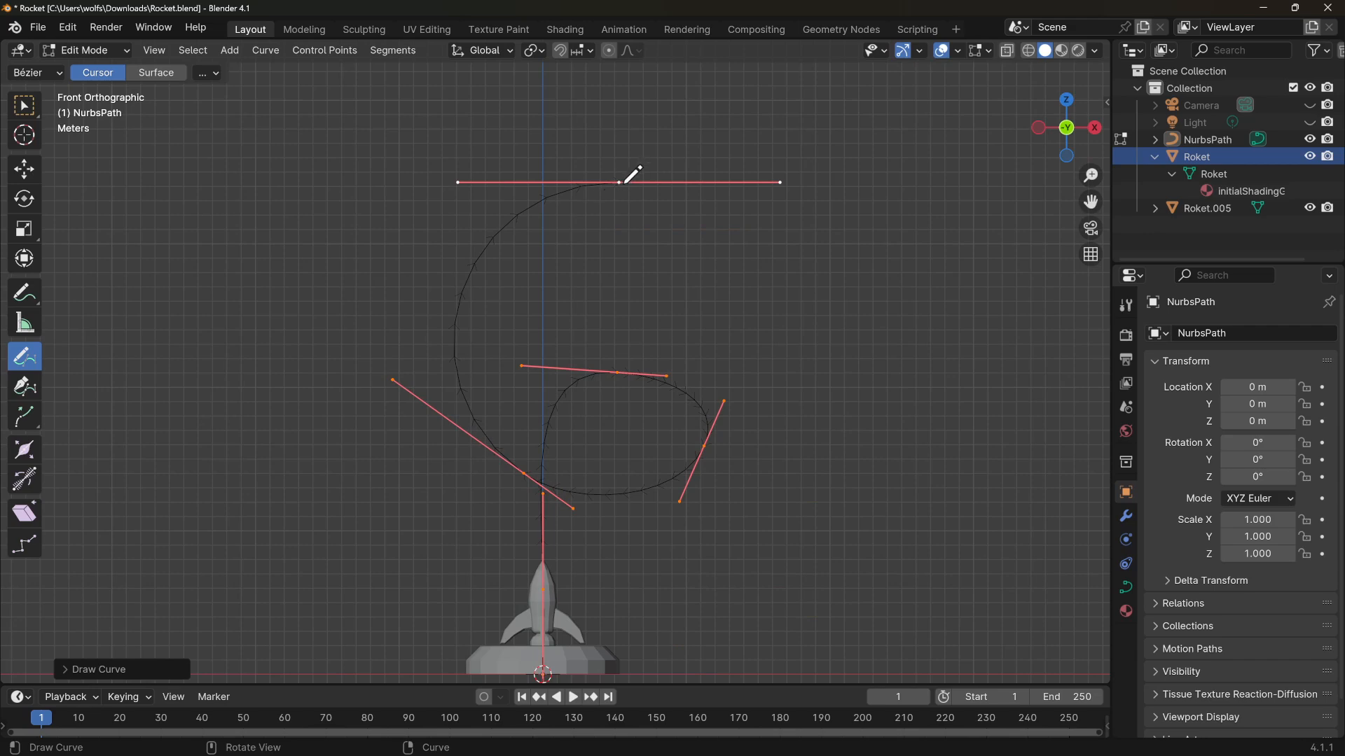
middle_click_drag(809, 386, 570, 381)
left_click(90, 52)
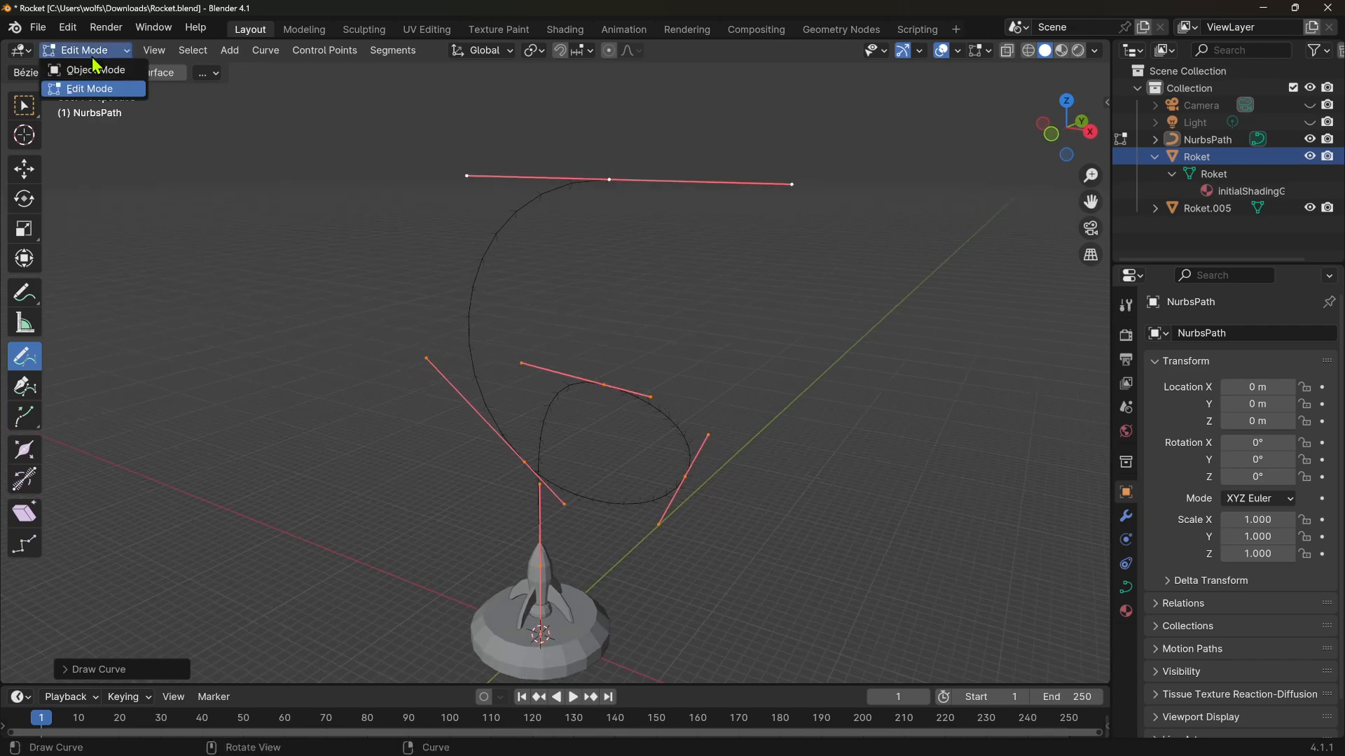
left_click(97, 70)
Select the path object and re-enter its Edit Mode
middle_click_drag(459, 326, 432, 352)
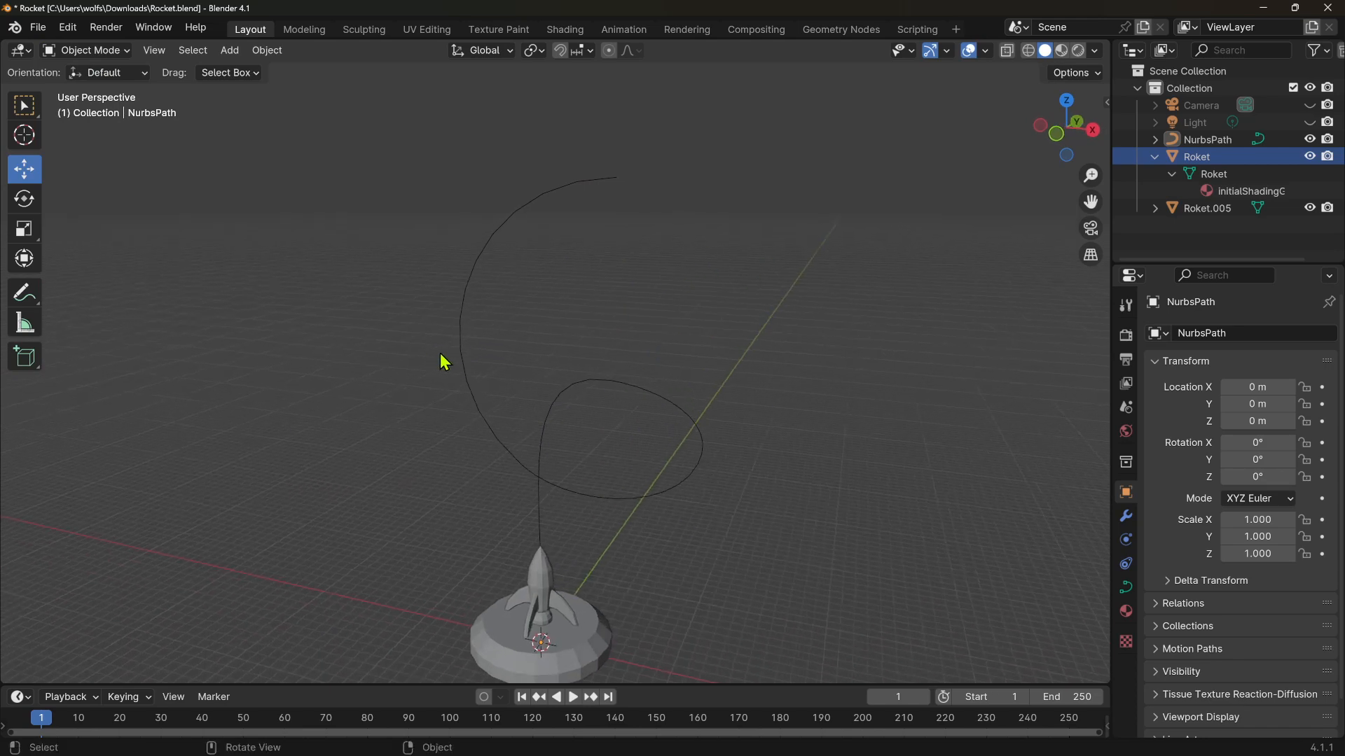
middle_click_drag(767, 446, 742, 439)
left_click_drag(384, 228, 564, 322)
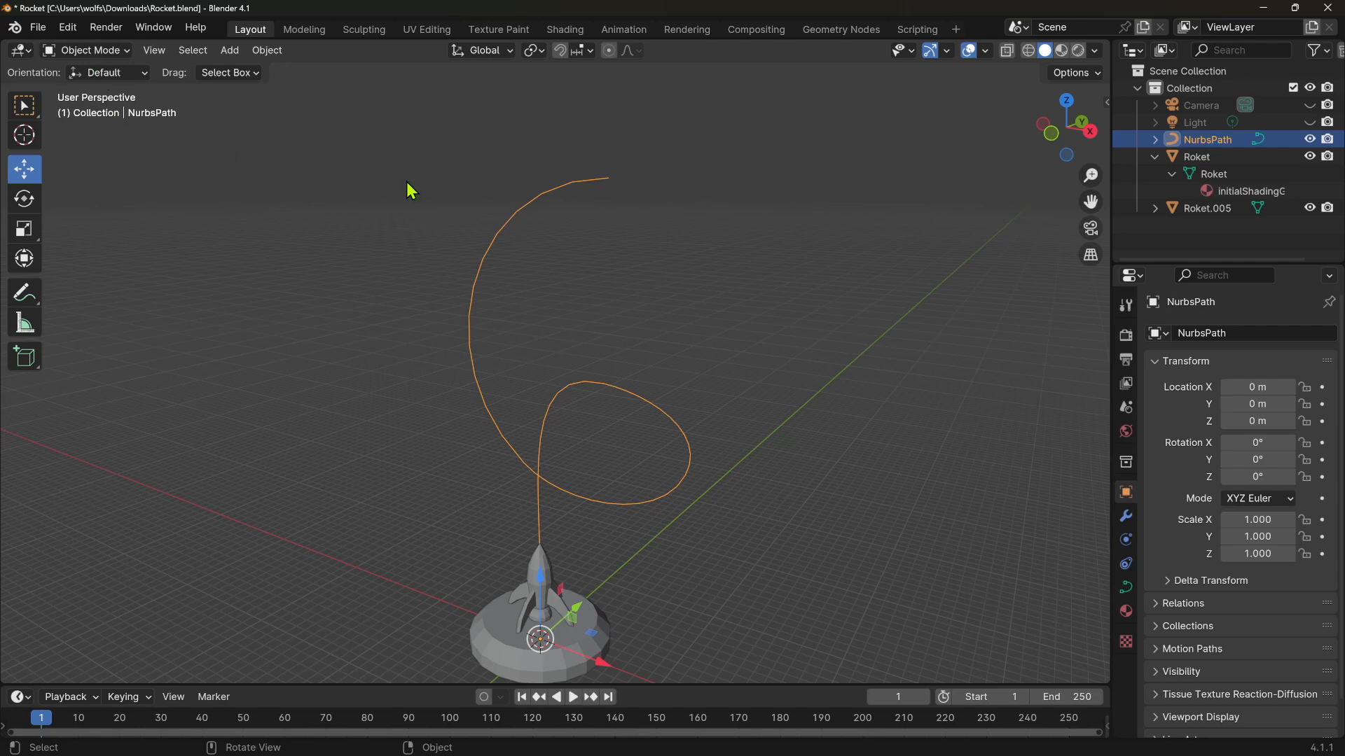
left_click(86, 50)
left_click(93, 89)
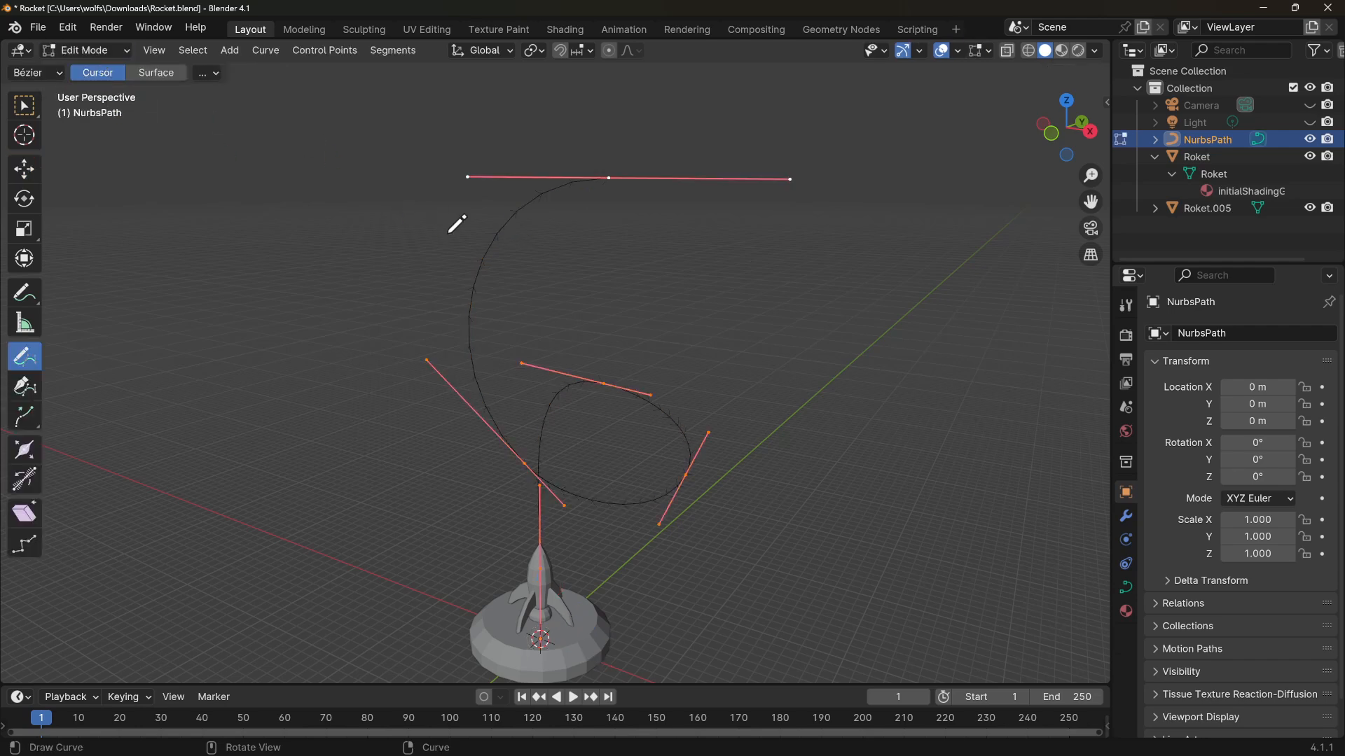
Undo a small move of the path's top control point made with the Move tool
left_click(39, 174)
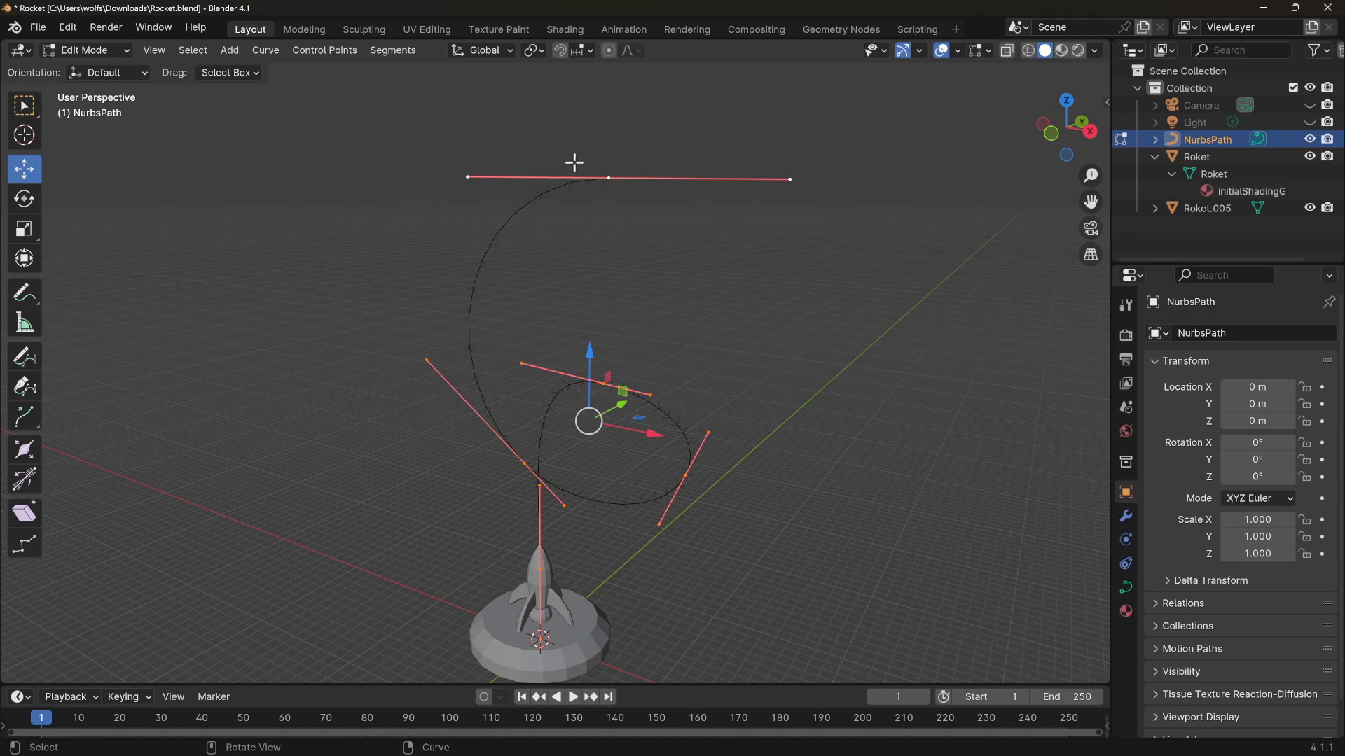
left_click(608, 178)
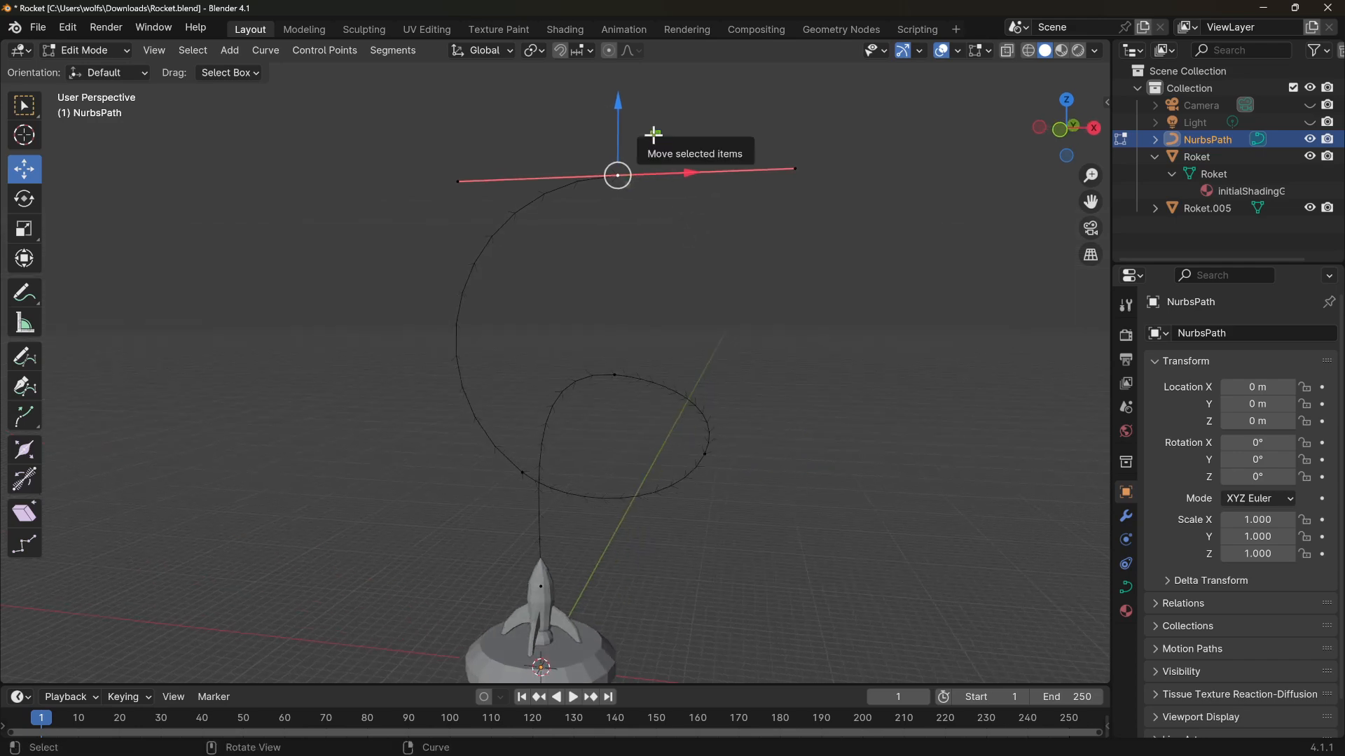
mouse_move(644, 136)
left_mouse_down()
mouse_move(673, 164)
mouse_move(652, 133)
left_mouse_up()
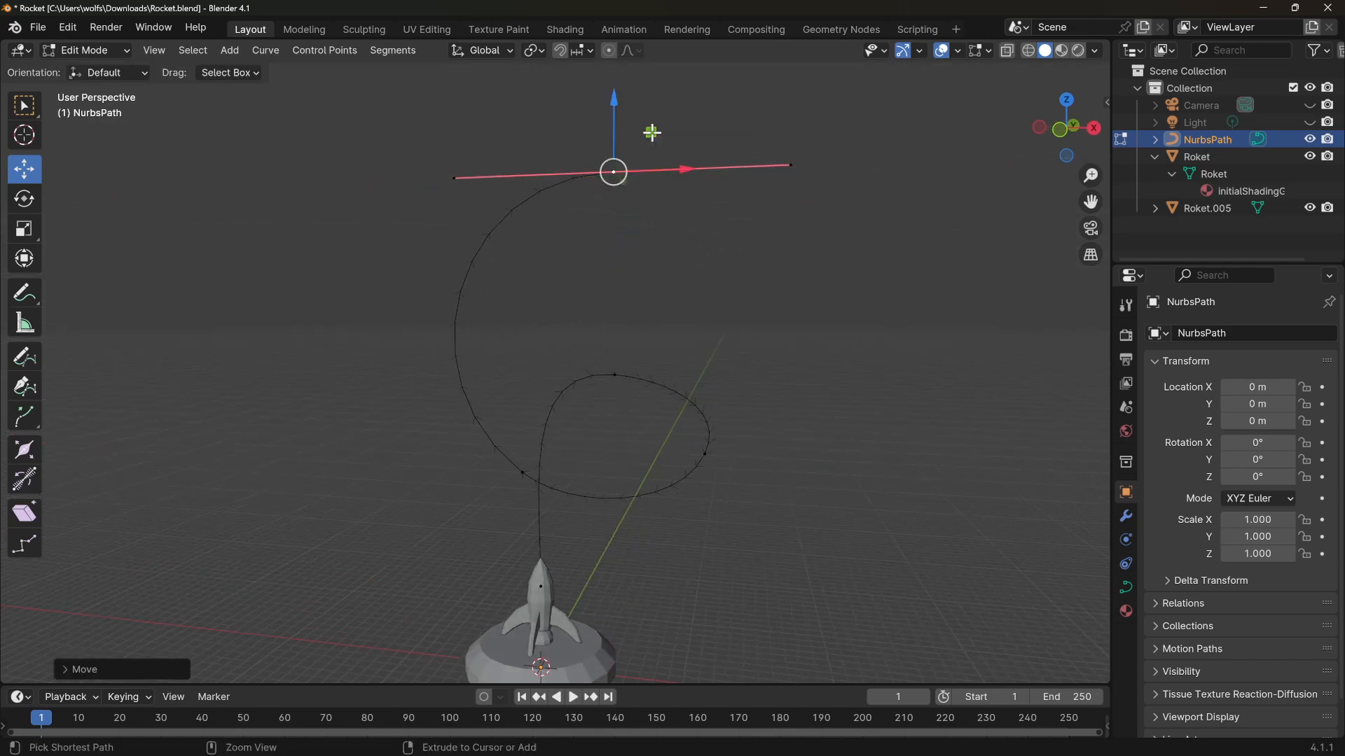
key("ctrl+z")
Nudge the top point's left handle and shift the middle control point rightward to reshape the loop
left_click_drag(416, 150, 465, 204)
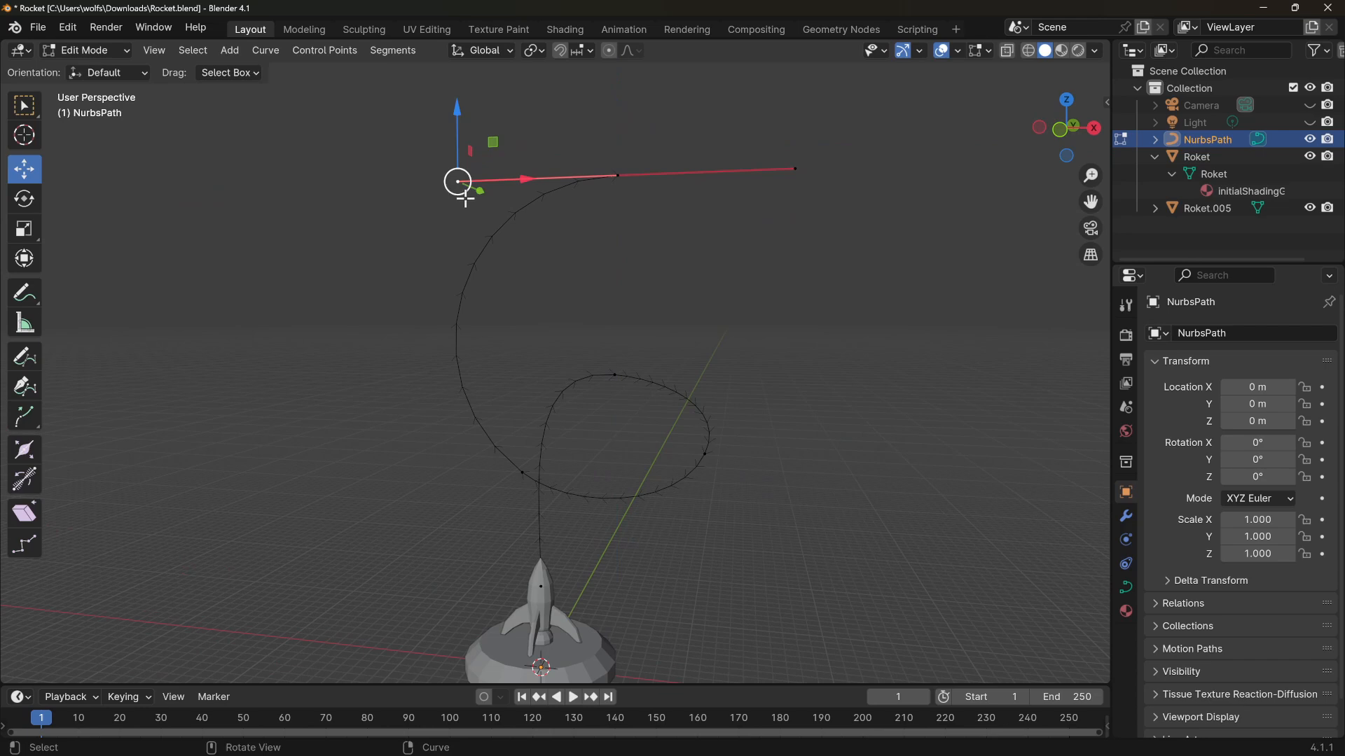
mouse_move(494, 140)
left_mouse_down()
mouse_move(525, 217)
mouse_move(512, 186)
mouse_move(544, 150)
mouse_move(486, 150)
left_mouse_up()
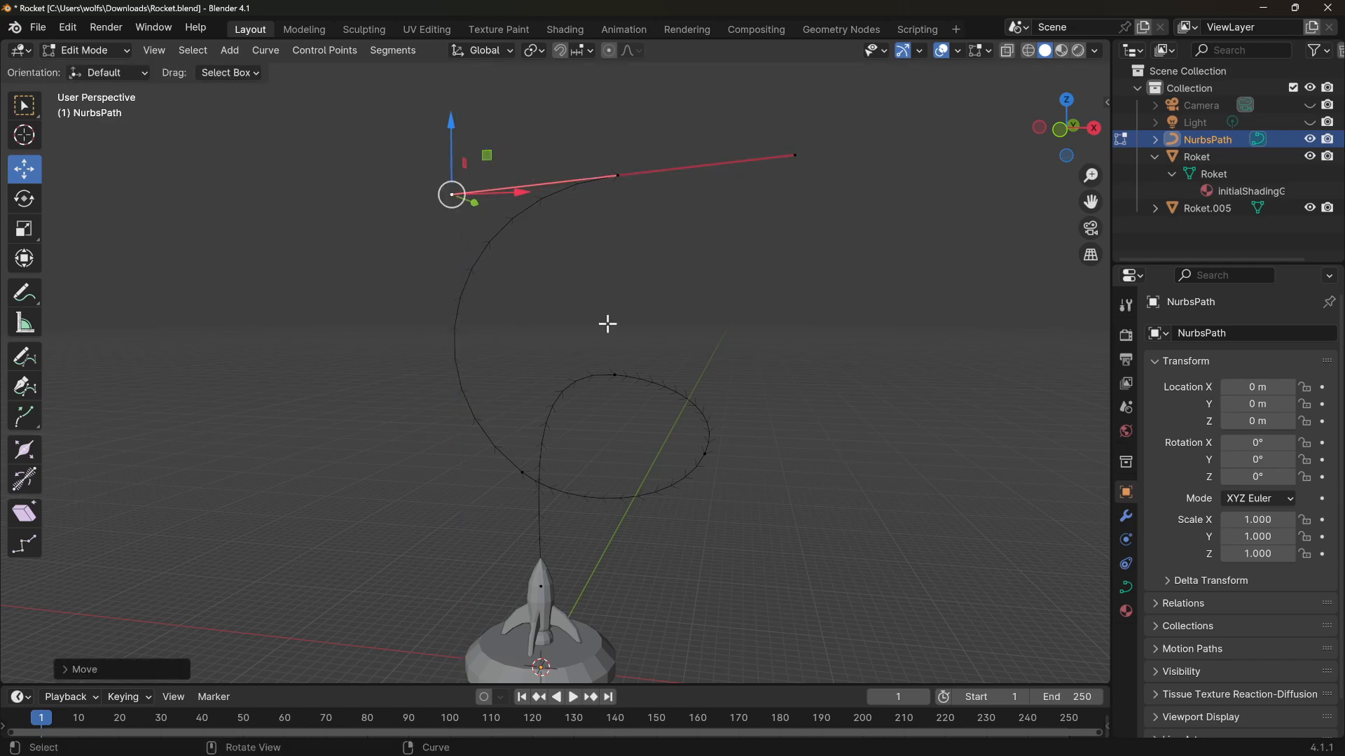
left_click(614, 375)
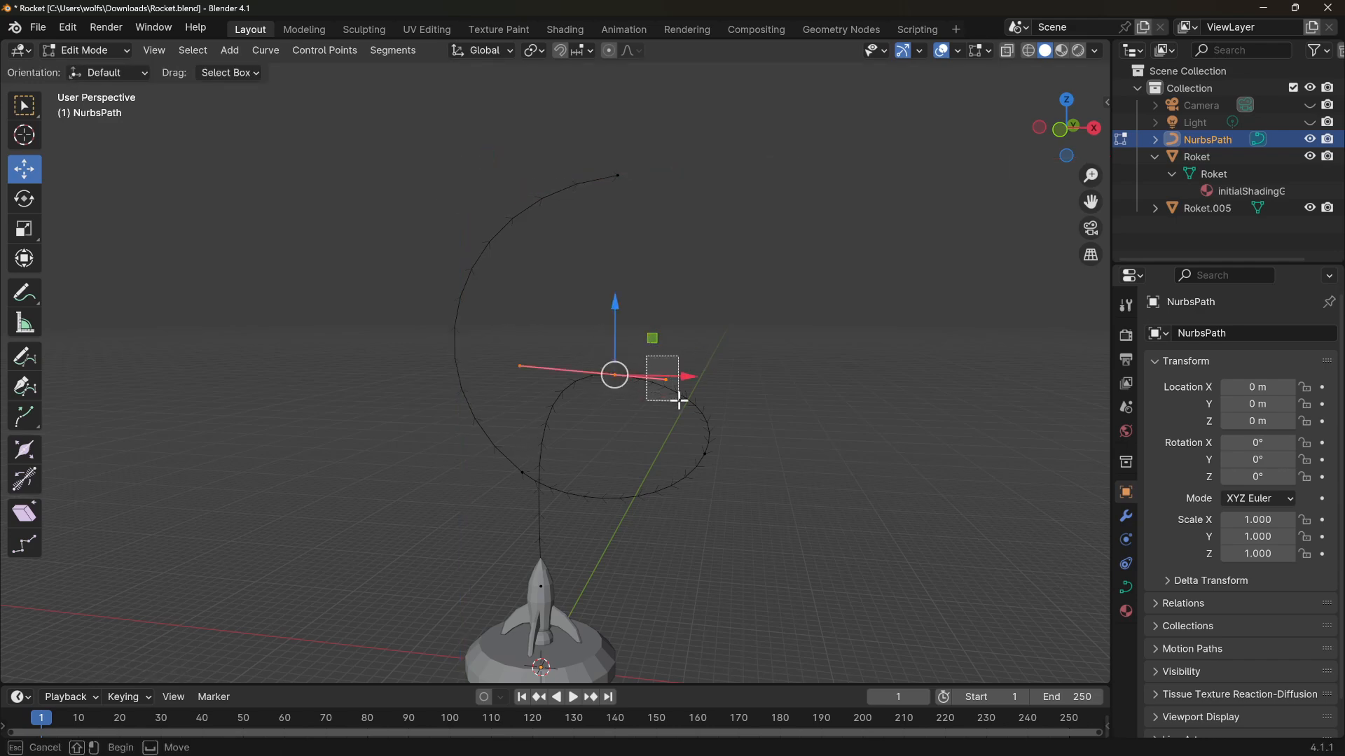
left_click_drag(652, 339, 702, 321)
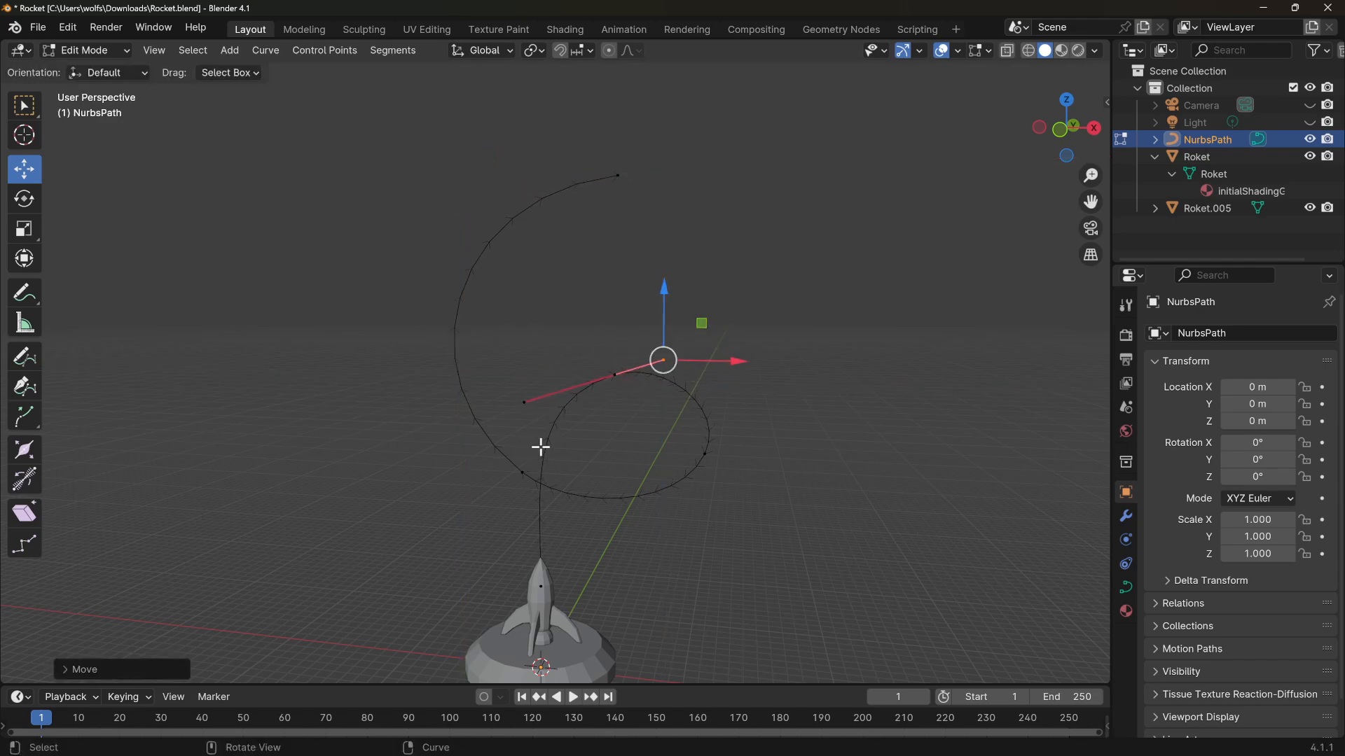
left_click(807, 477)
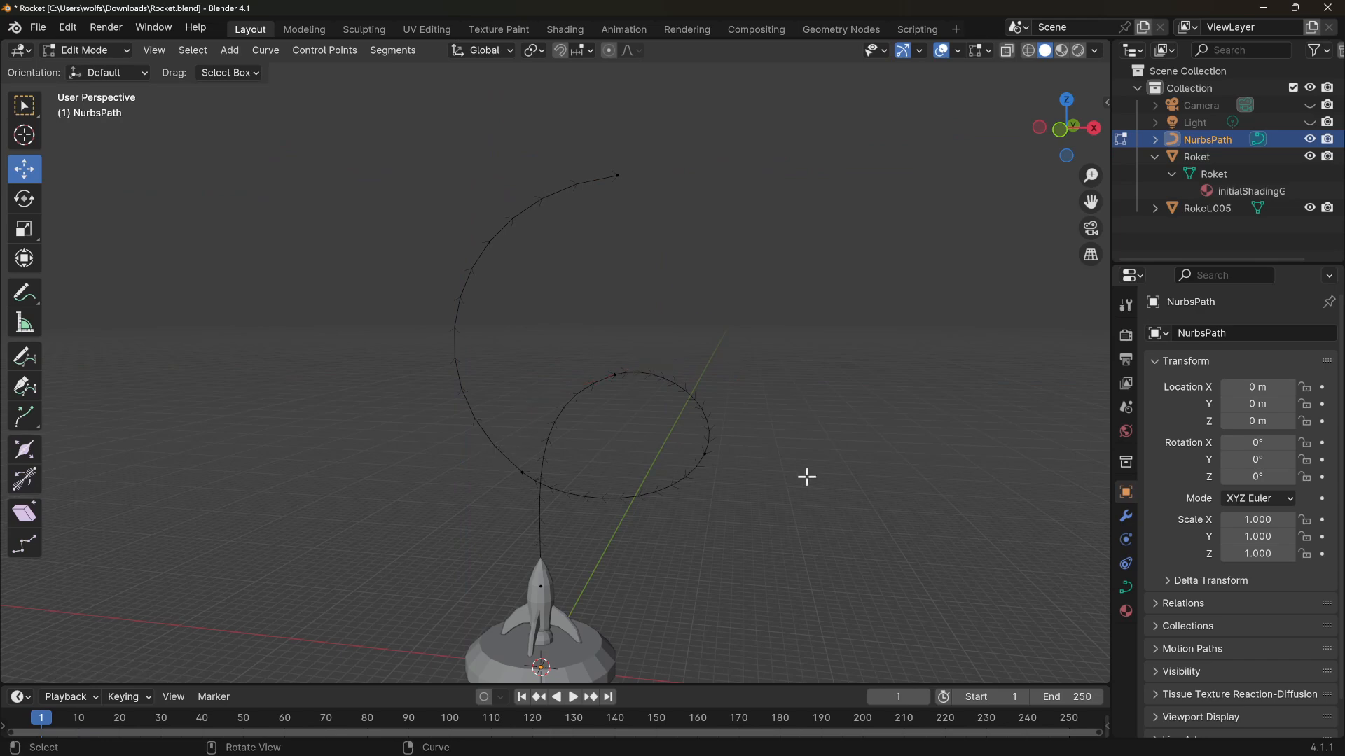
Switch back to Object Mode and review the reshaped flight path
left_click(98, 50)
left_click(90, 69)
middle_click_drag(804, 269, 721, 309)
mouse_move(686, 389)
middle_mouse_down("shift")
mouse_move(674, 335)
mouse_move(710, 382)
middle_mouse_up("shift")
scroll(621, 388, "up", 3)
scroll(722, 368, "down", 1)
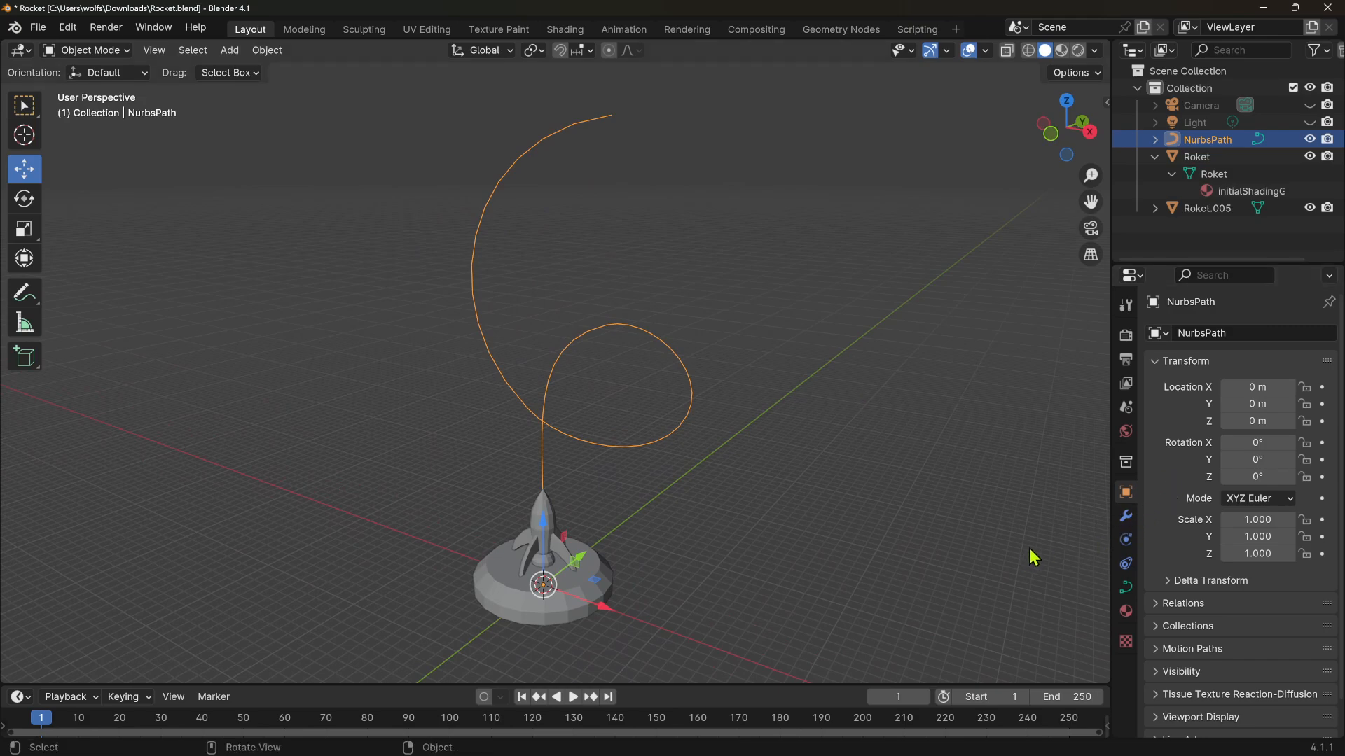
Open the path's Object Constraint properties
left_click(1126, 564)
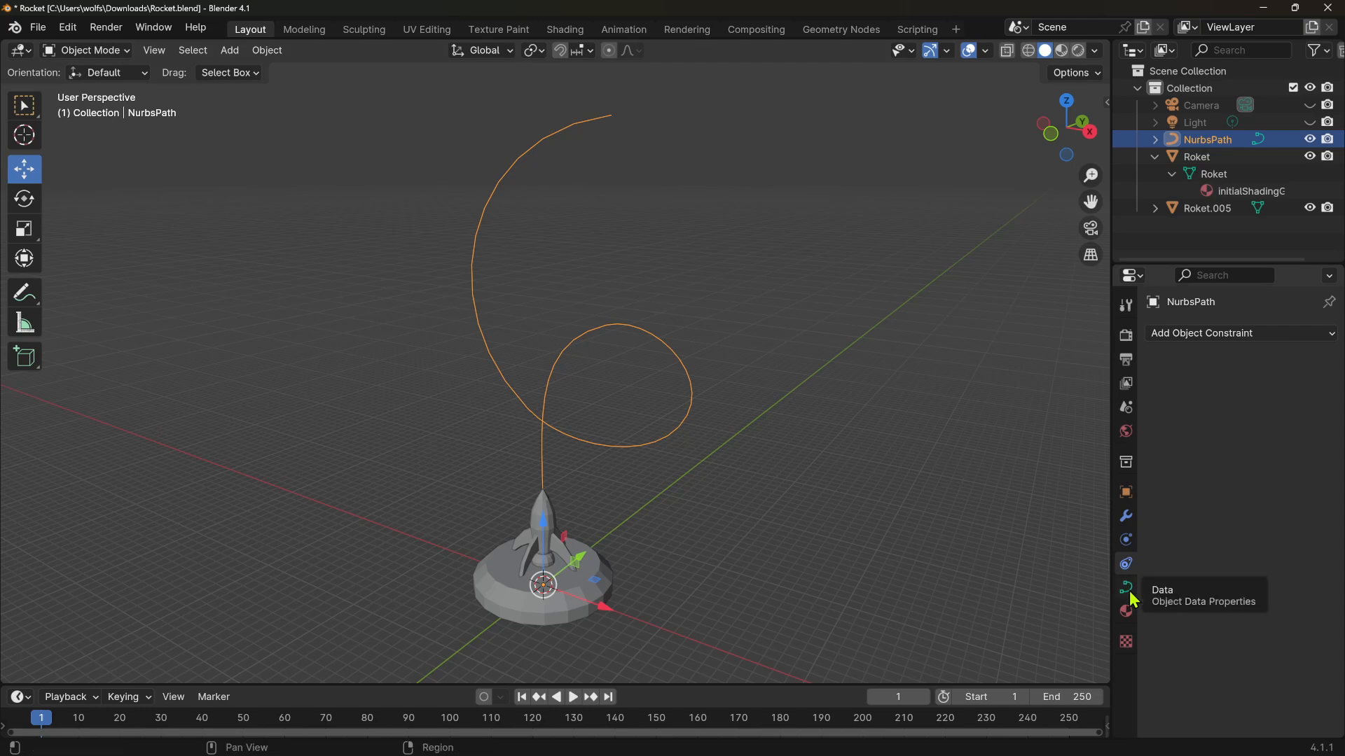
left_click(697, 497)
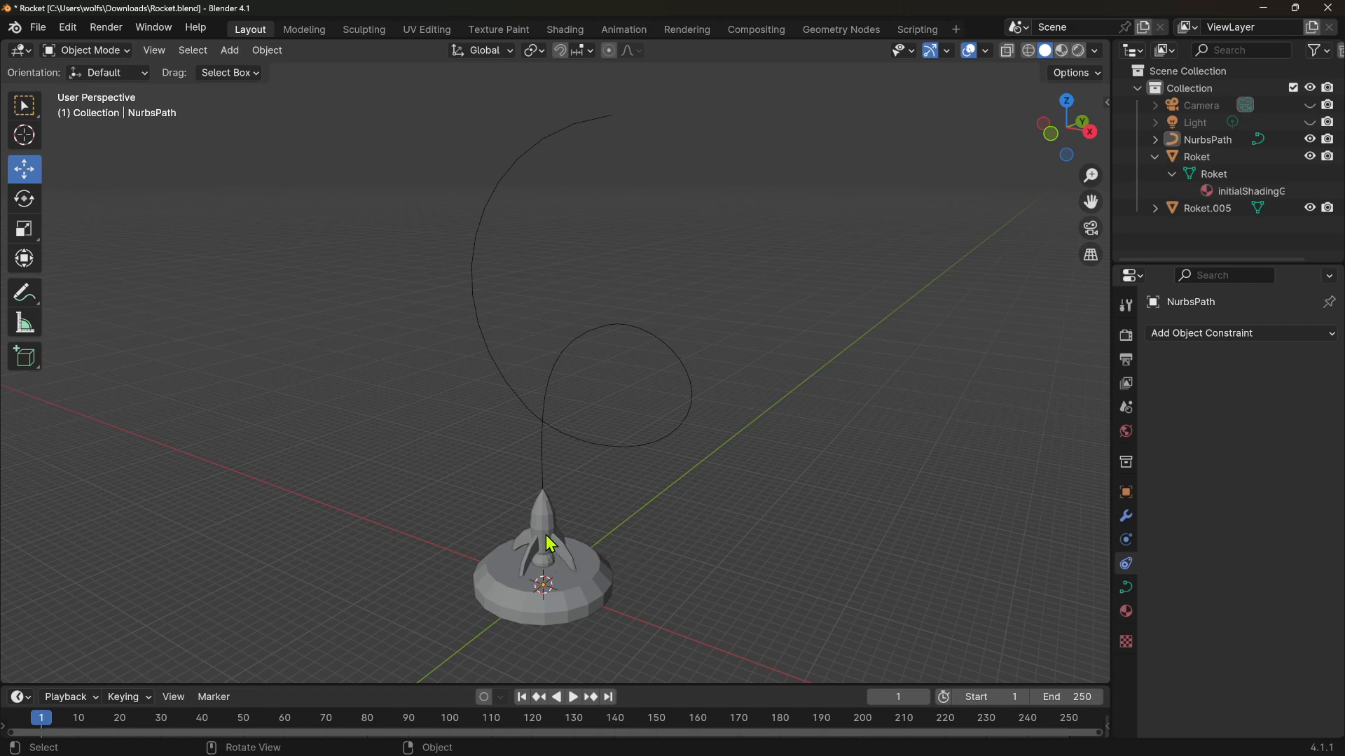
Select the rocket and add a Follow Path object constraint to it
left_click(549, 543)
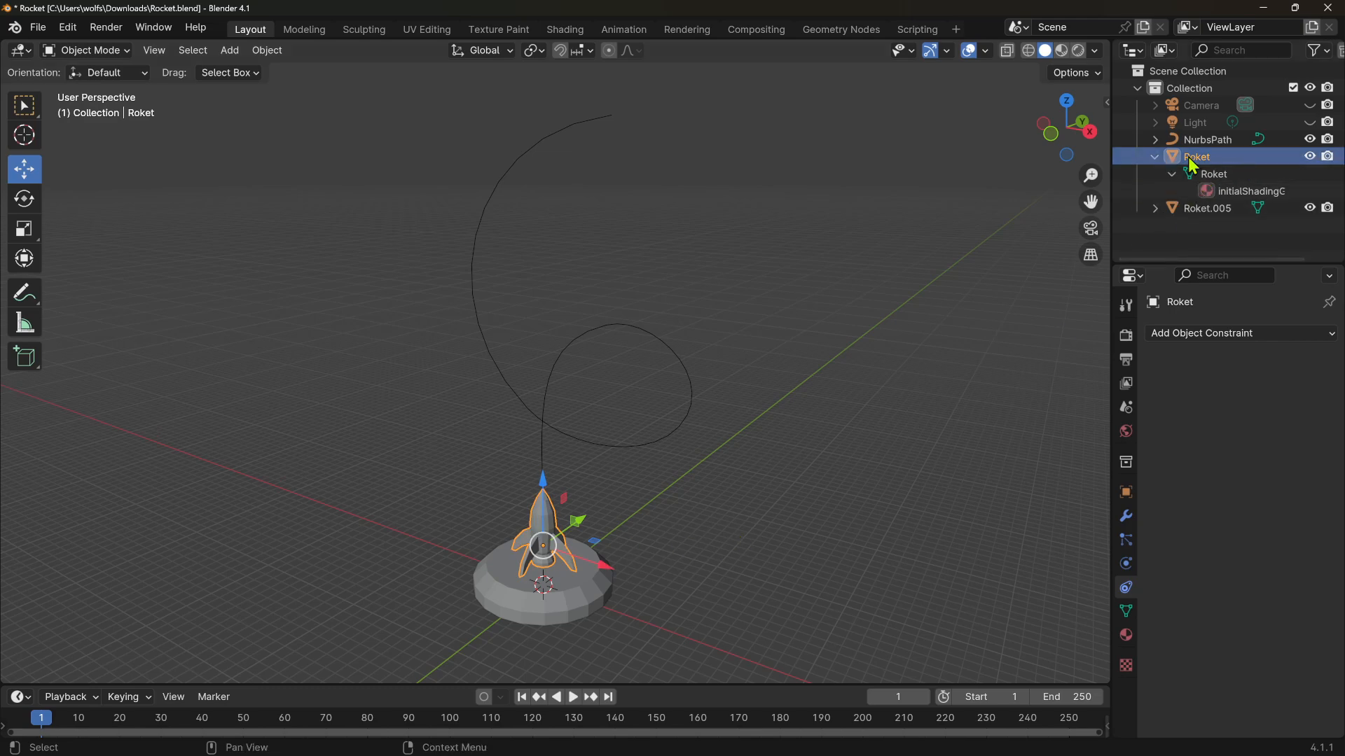
left_click(1203, 335)
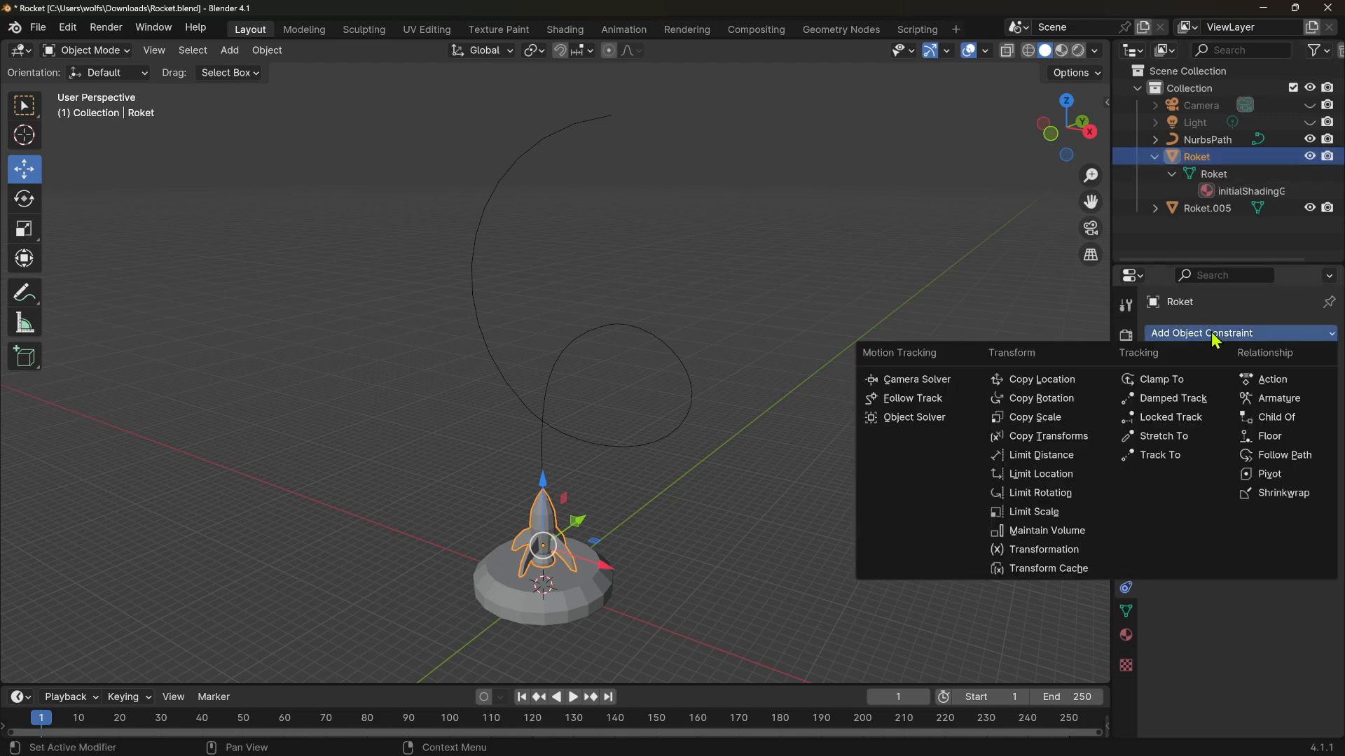
left_click(1286, 457)
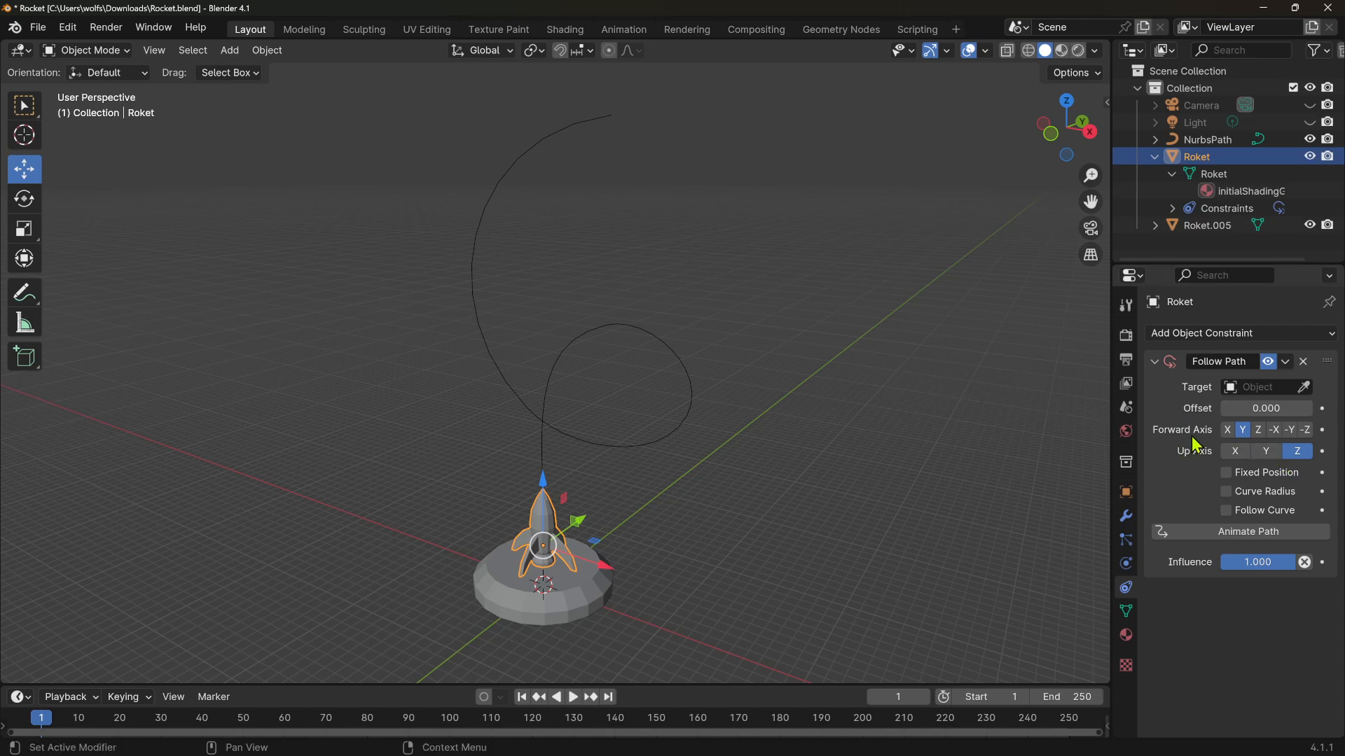
Set the Follow Path constraint's target to NurbsPath
left_click(1154, 361)
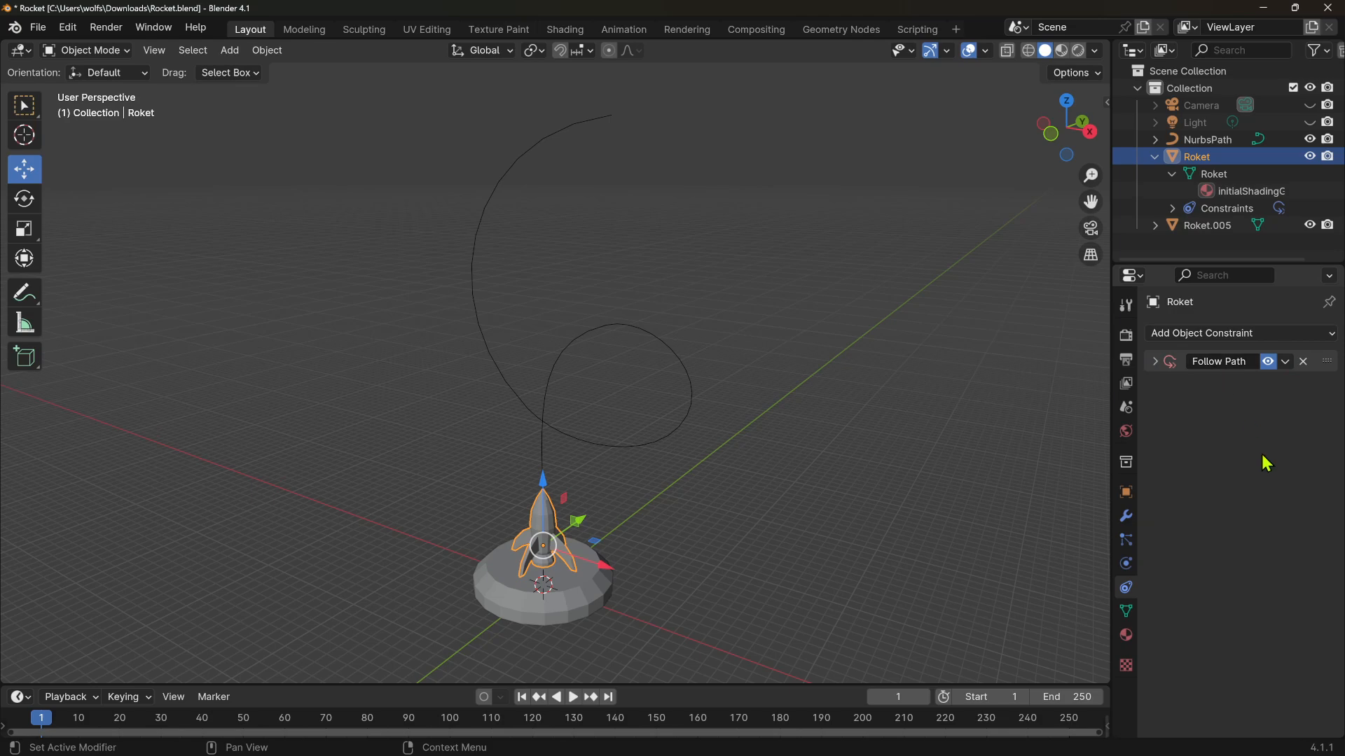
left_click(1154, 362)
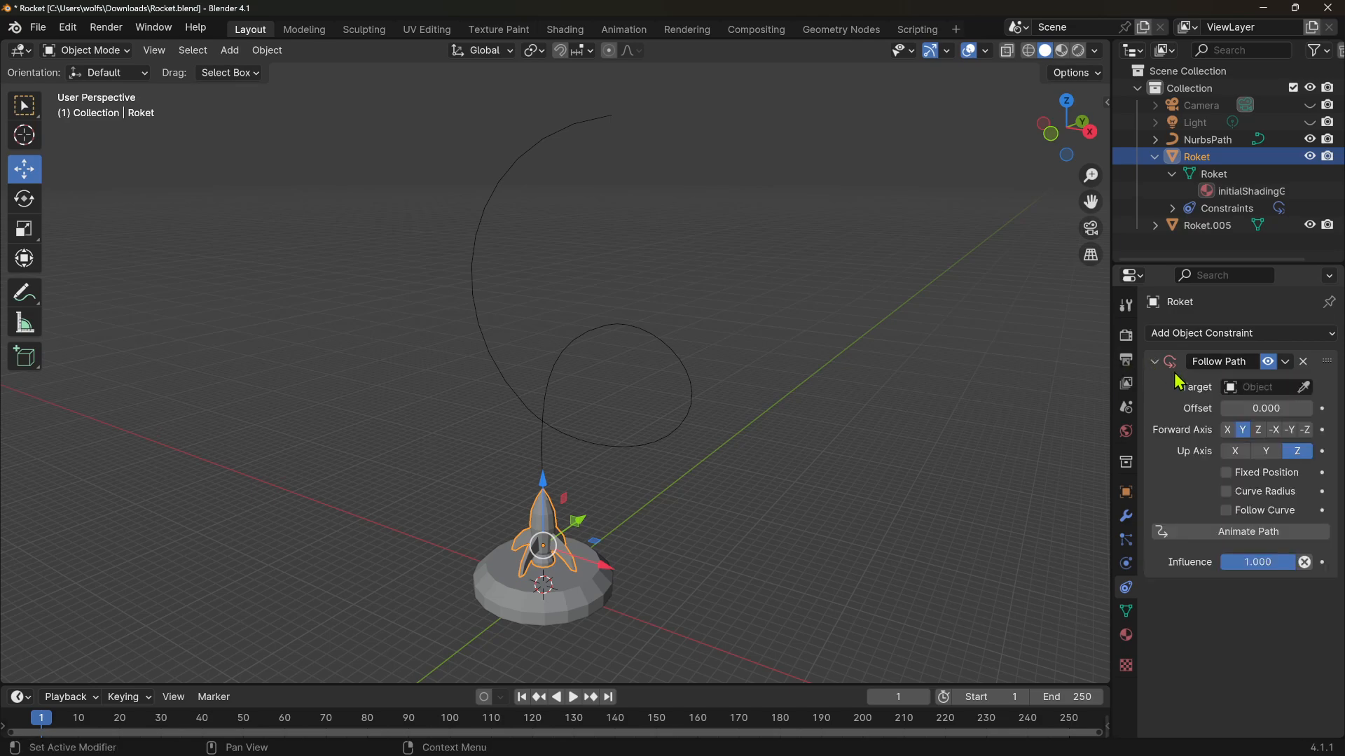
left_click(1271, 387)
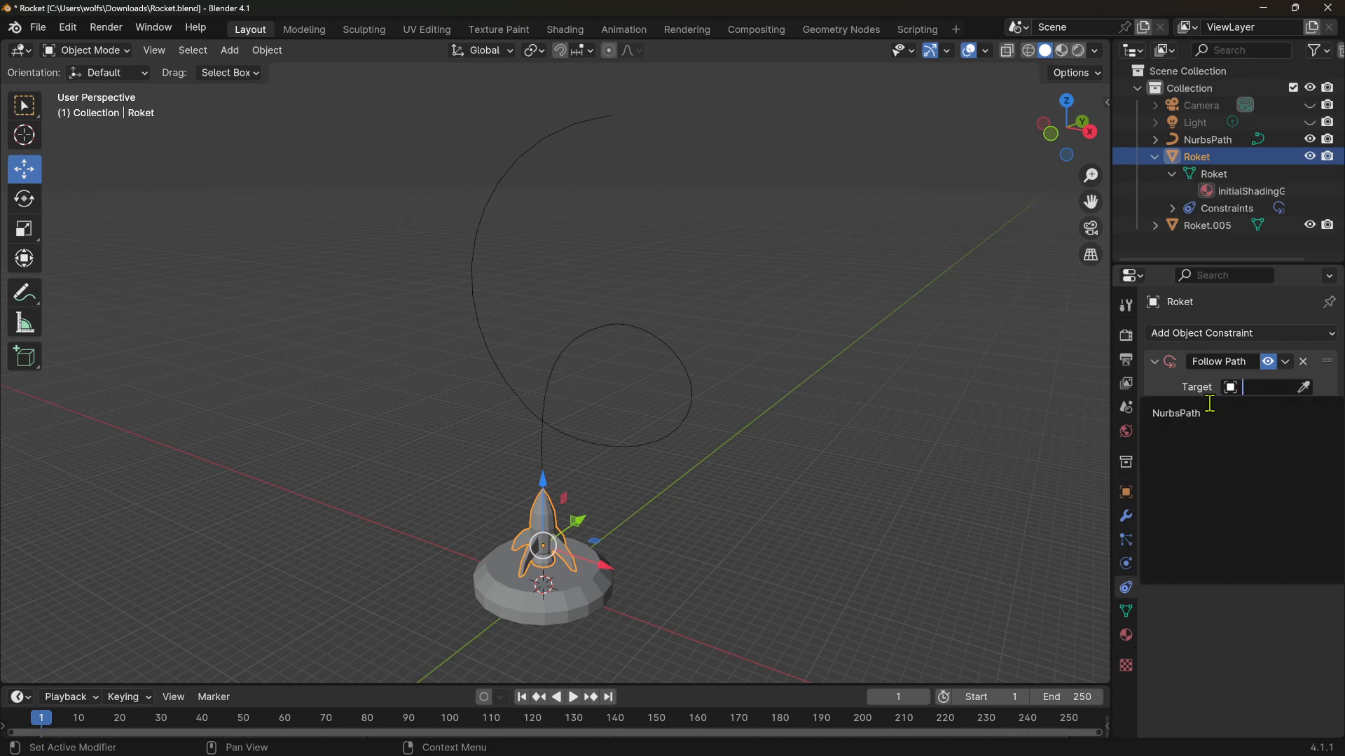
left_click(1177, 414)
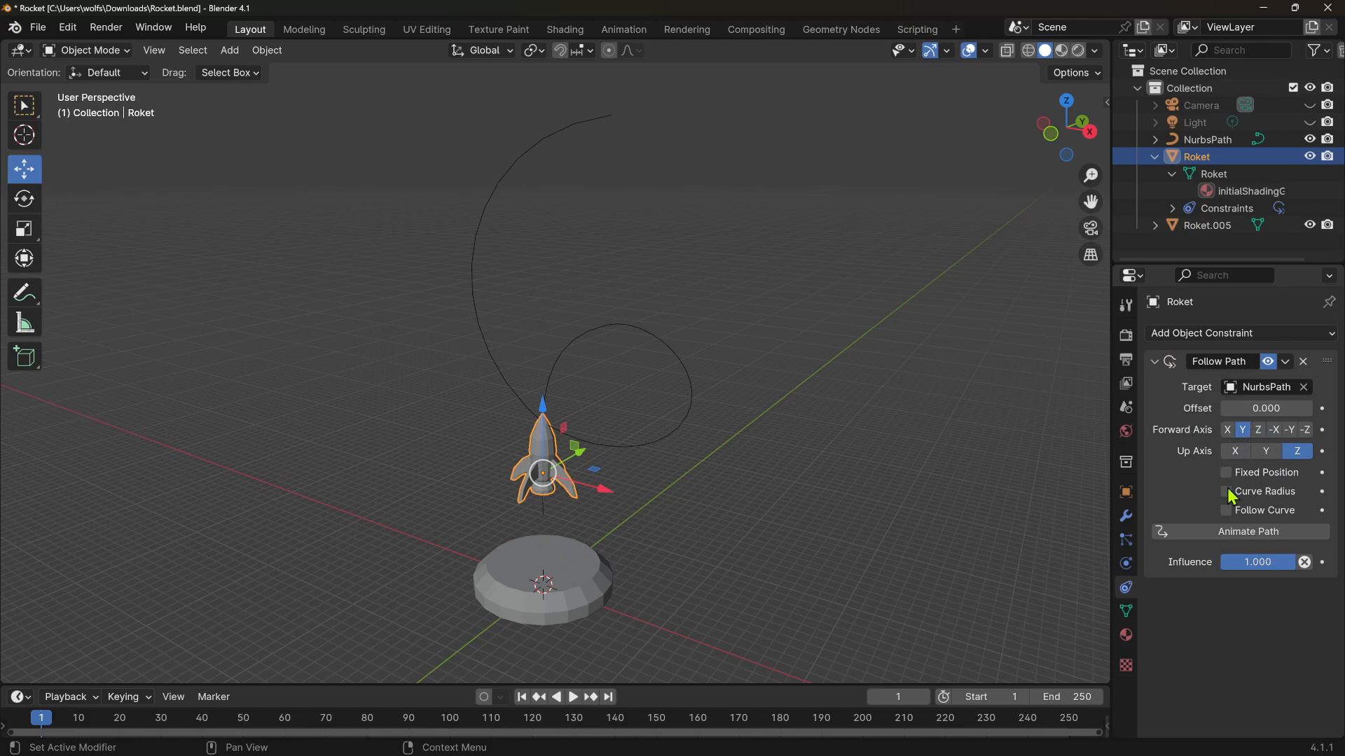
Enable Follow Curve on the Follow Path constraint
left_click(1225, 511)
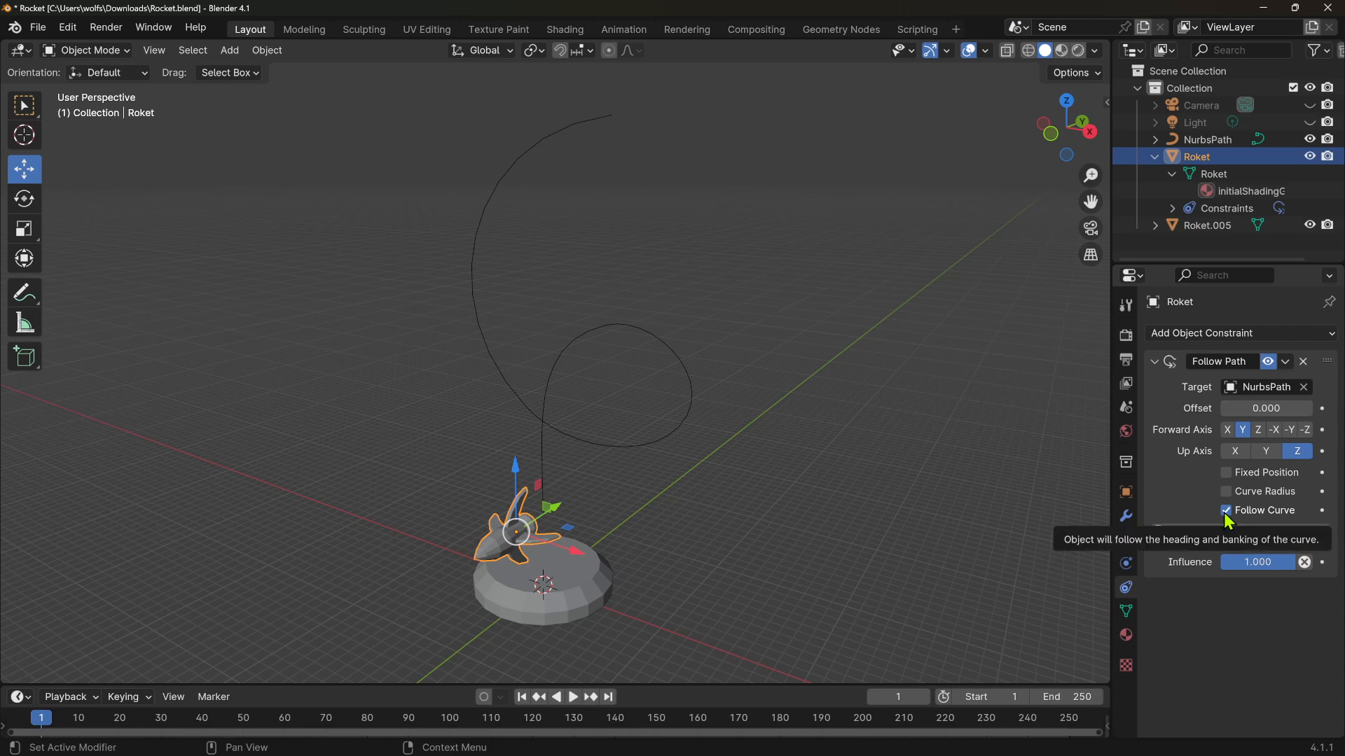
middle_click_drag(849, 514, 596, 546)
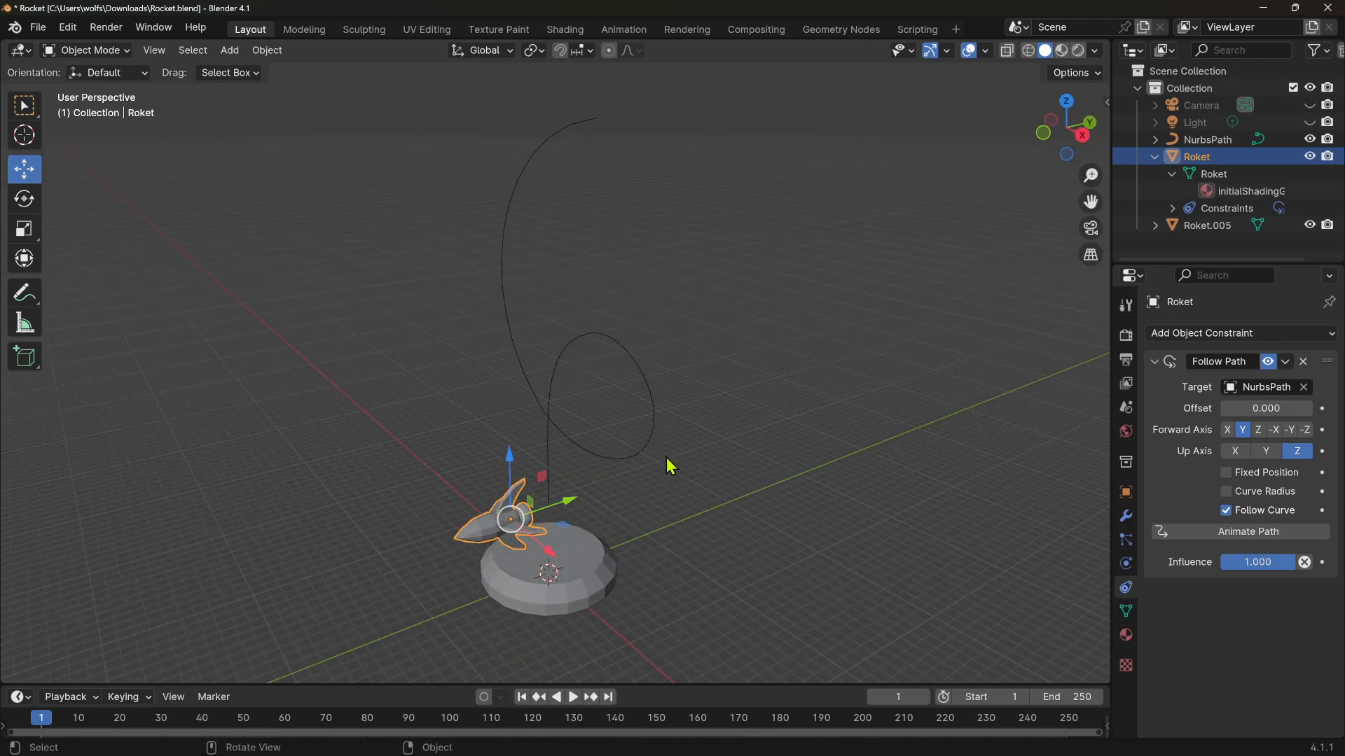
middle_click_drag(670, 466, 719, 464)
middle_click_drag(937, 478, 994, 469)
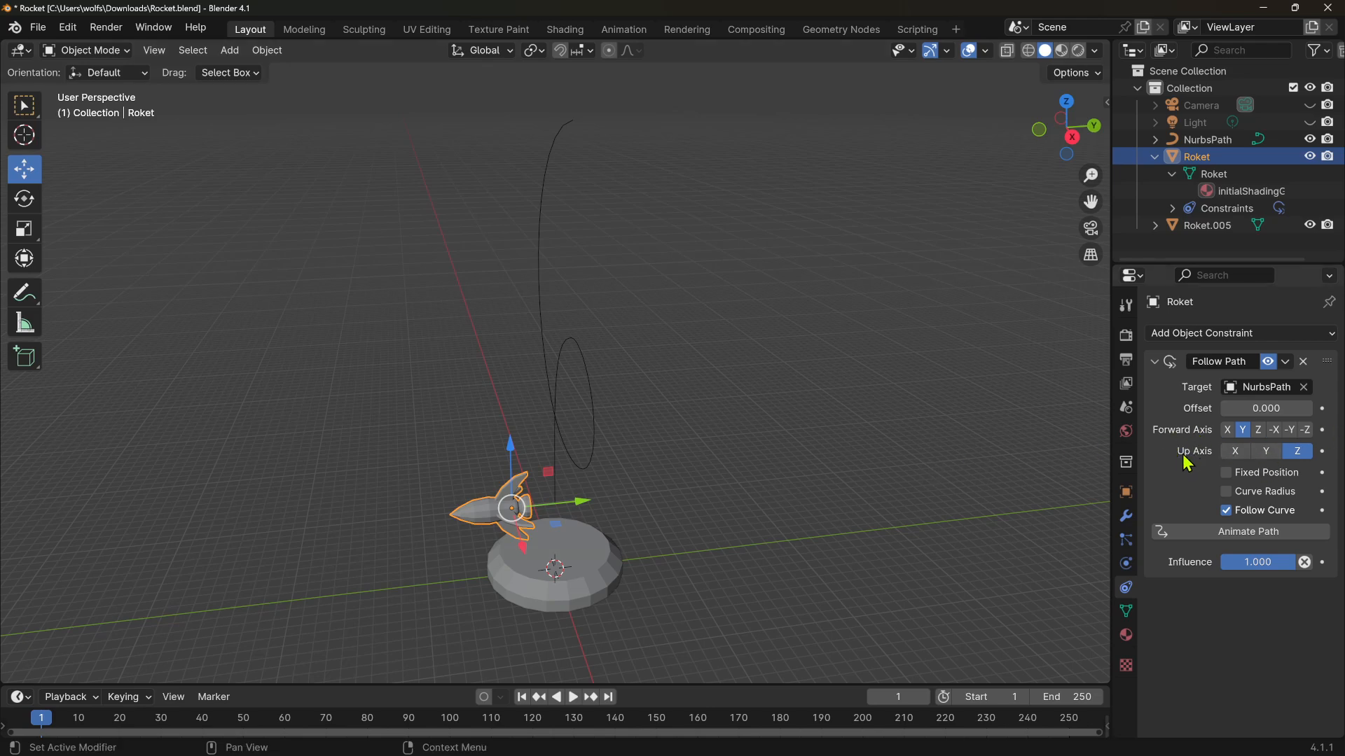
Set the constraint's up axis to Y and its forward axis to Z
left_click(1267, 454)
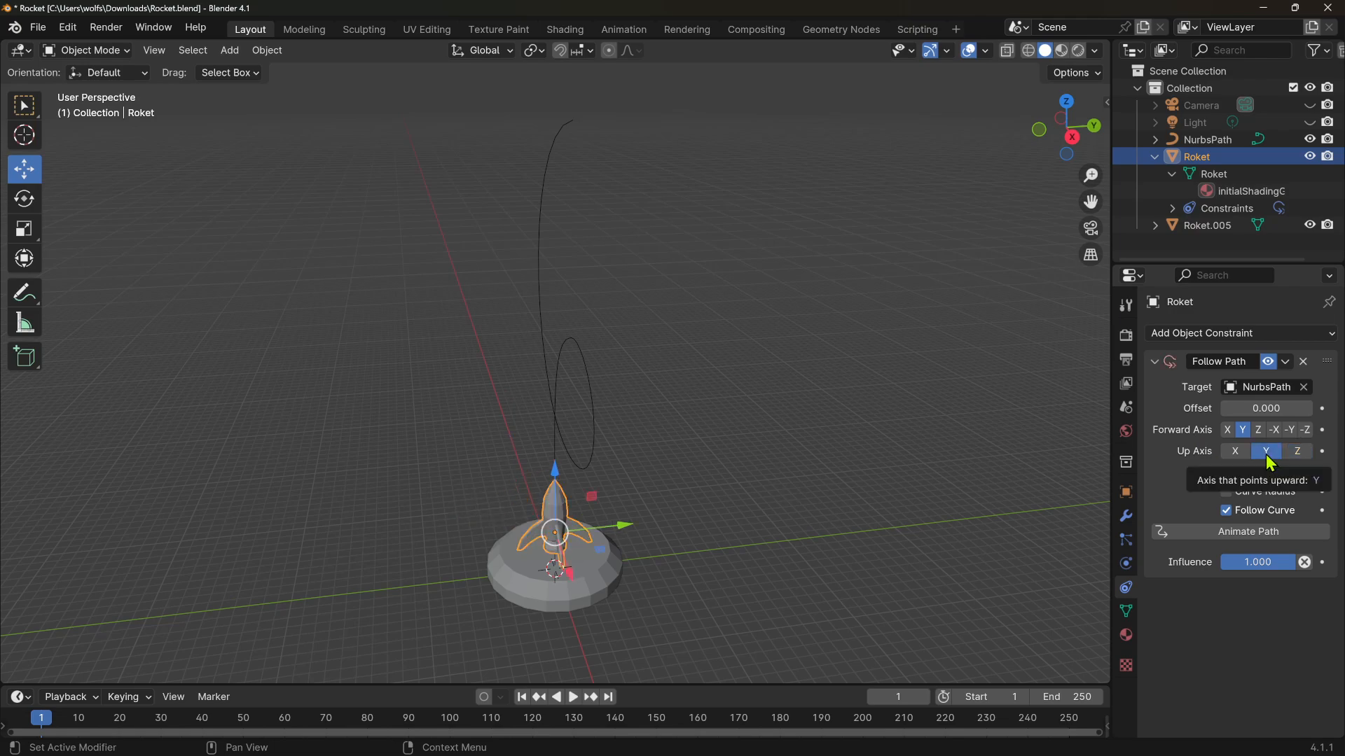
left_click(1293, 452)
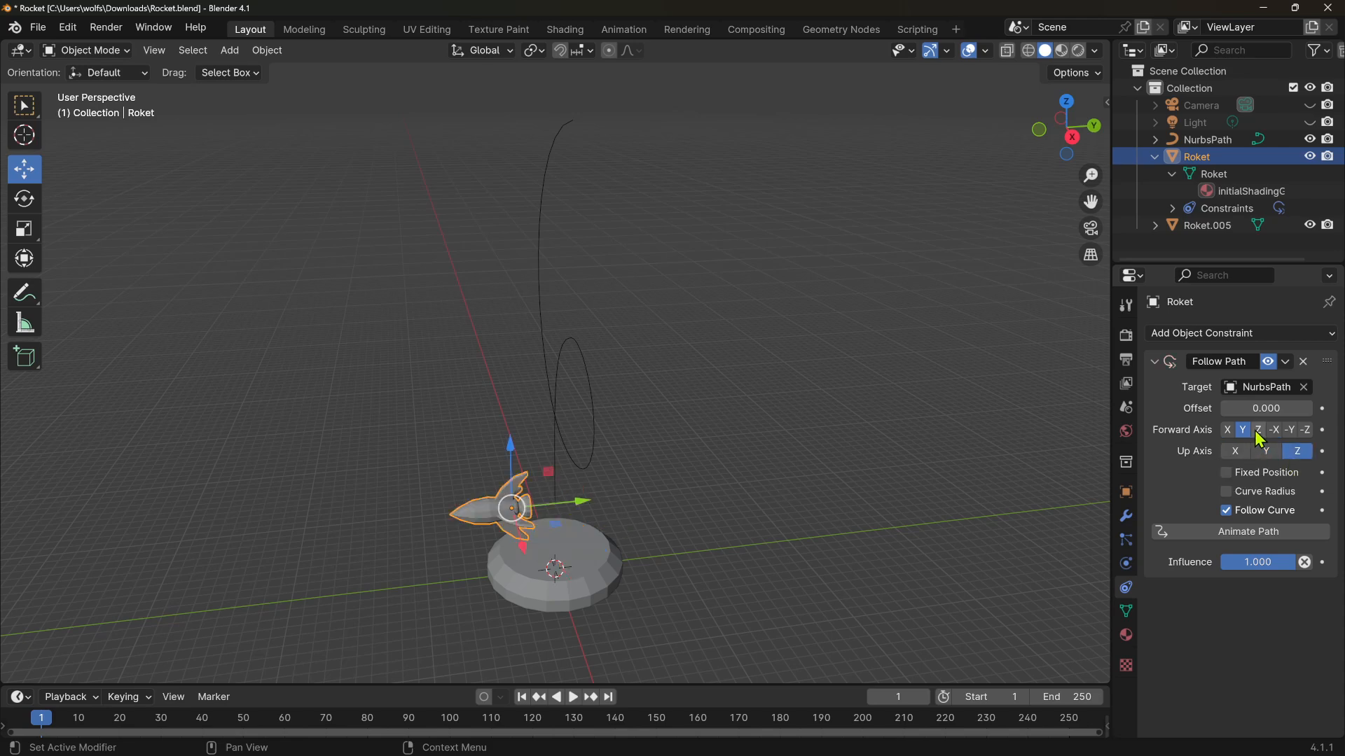
left_click(1265, 451)
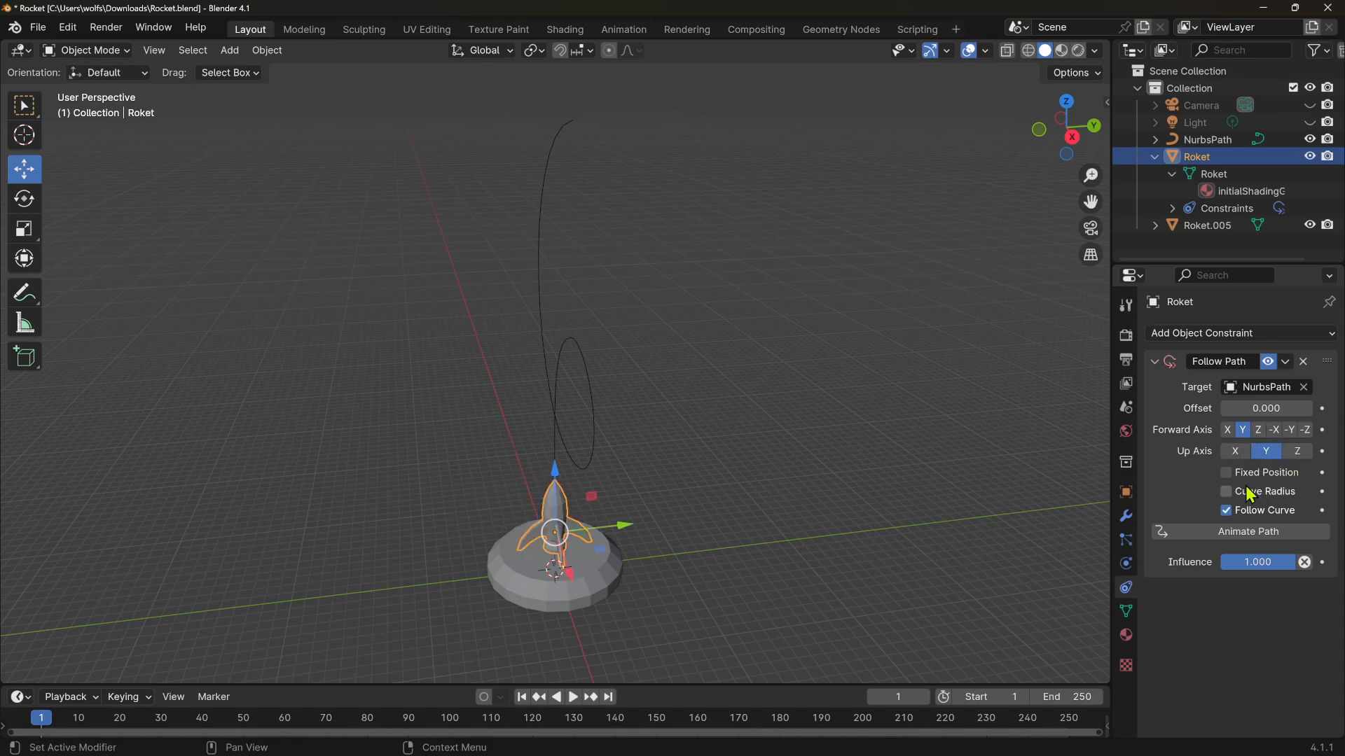
left_click(1298, 453)
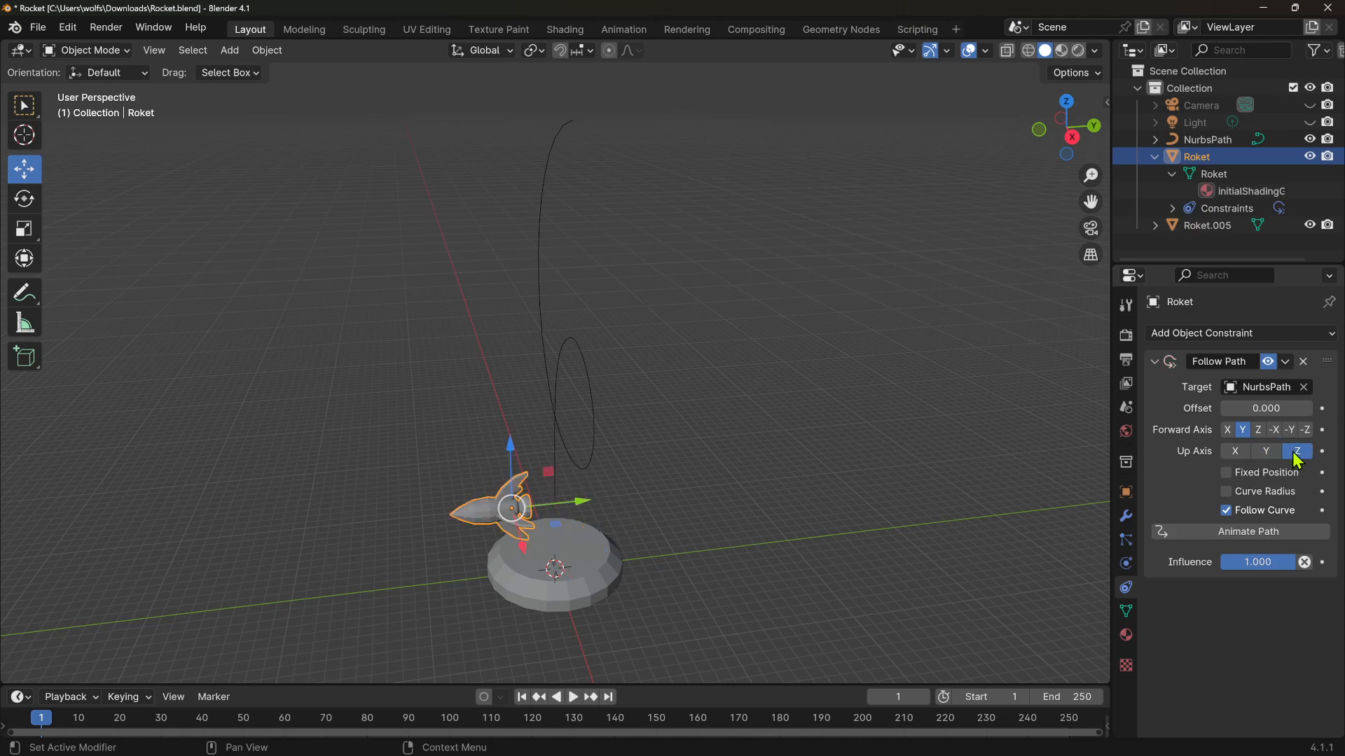
left_click(1268, 452)
left_click(1260, 431)
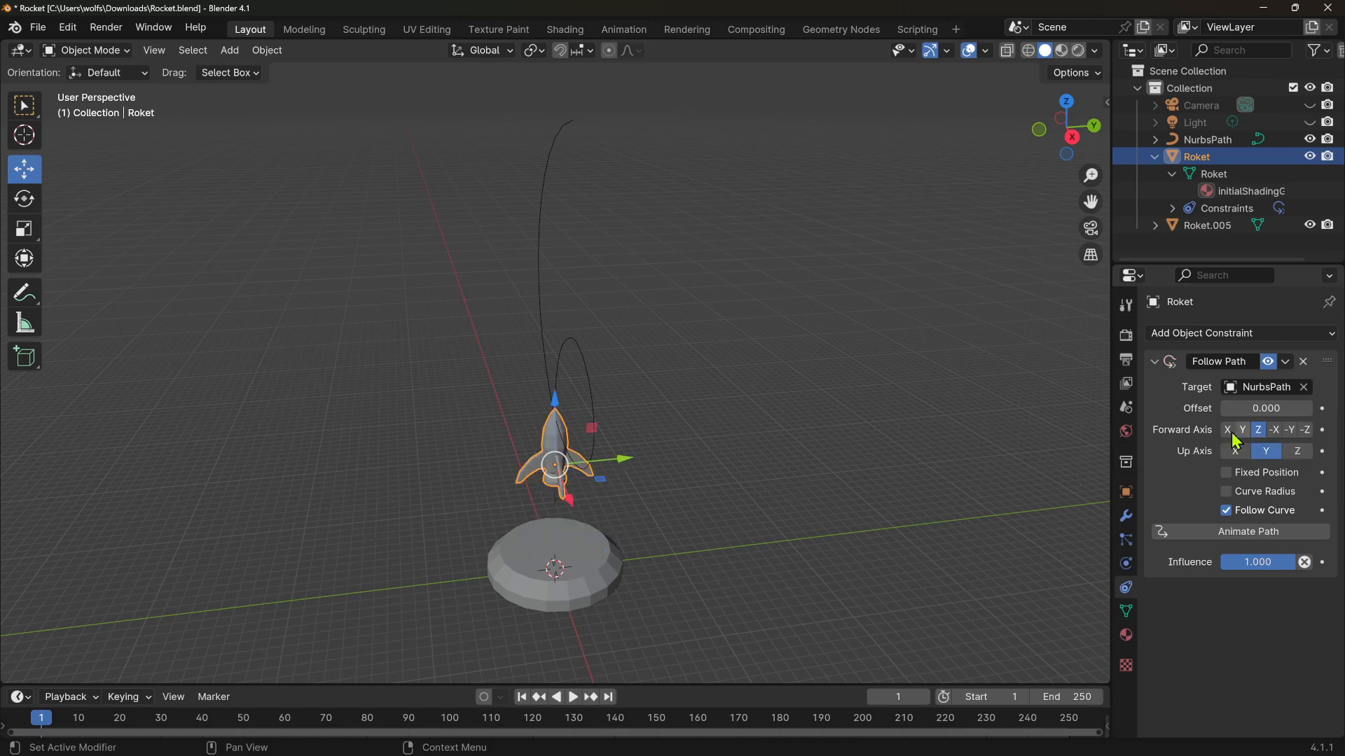
Enlarge the timeline area beneath the viewport
middle_click_drag(810, 511, 925, 504)
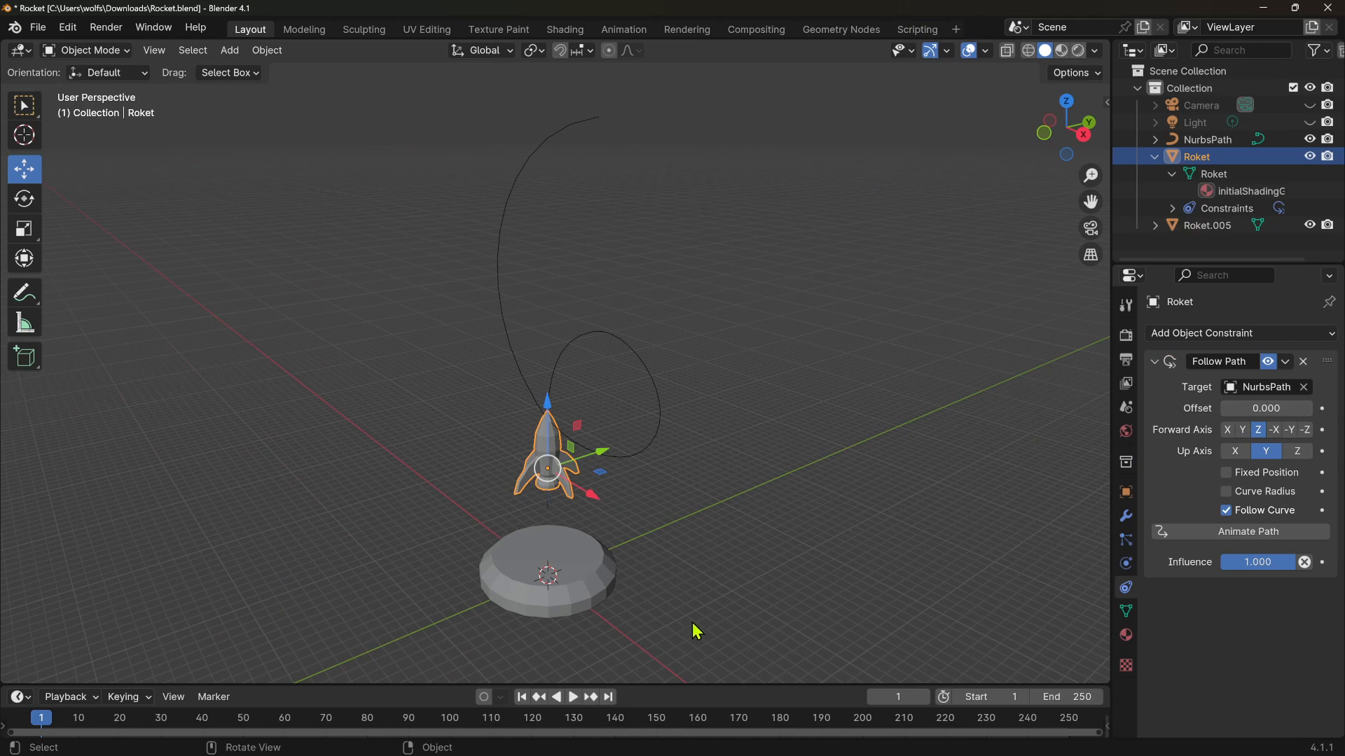
middle_click_drag(756, 545, 793, 545)
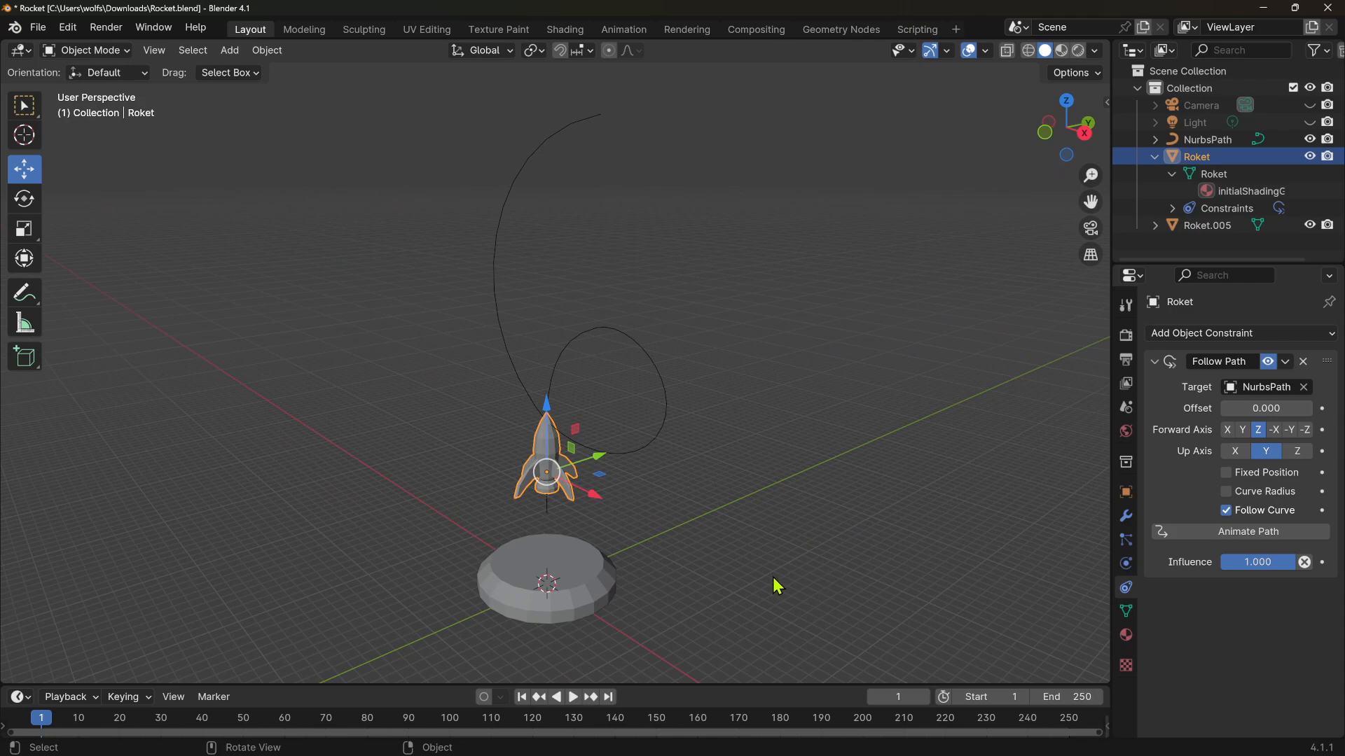
middle_click_drag(772, 577, 801, 588)
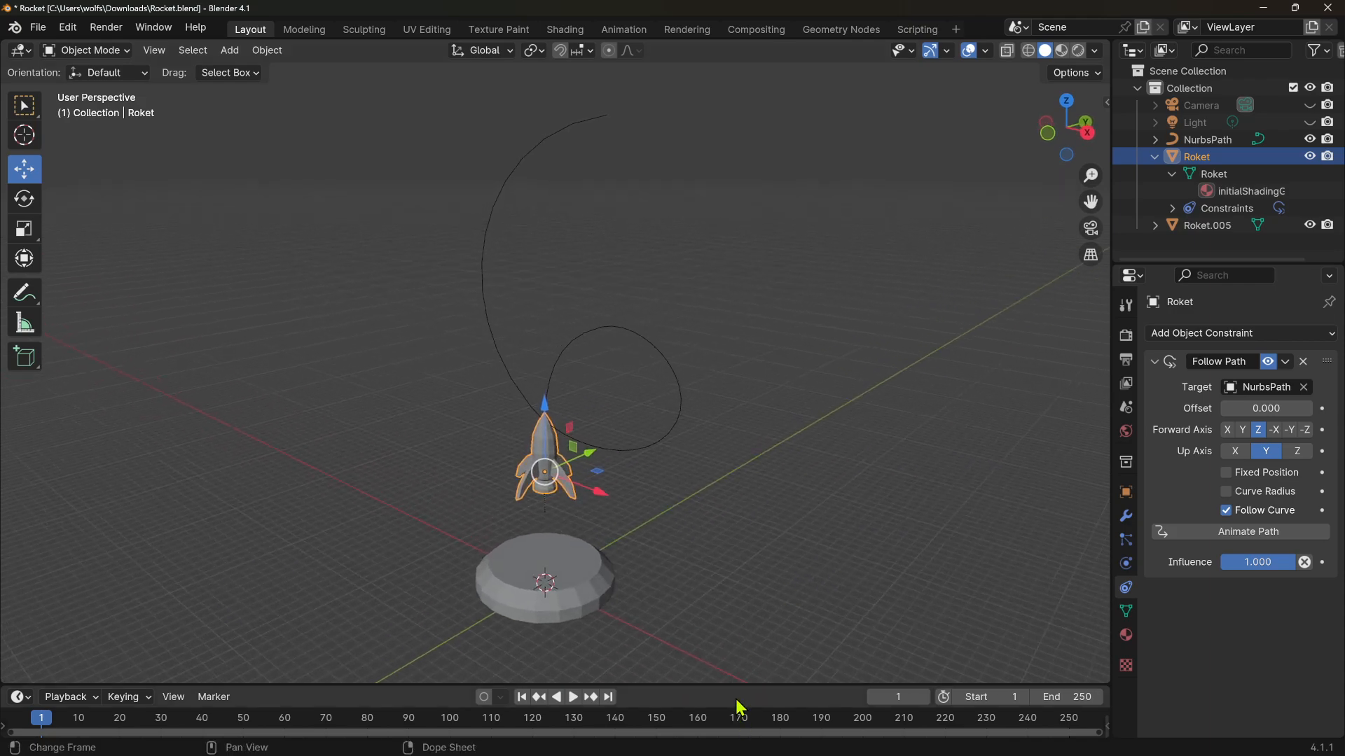
left_click_drag(732, 685, 723, 611)
Set the Follow Path constraint's offset to 8.5
middle_click_drag(492, 561, 501, 539)
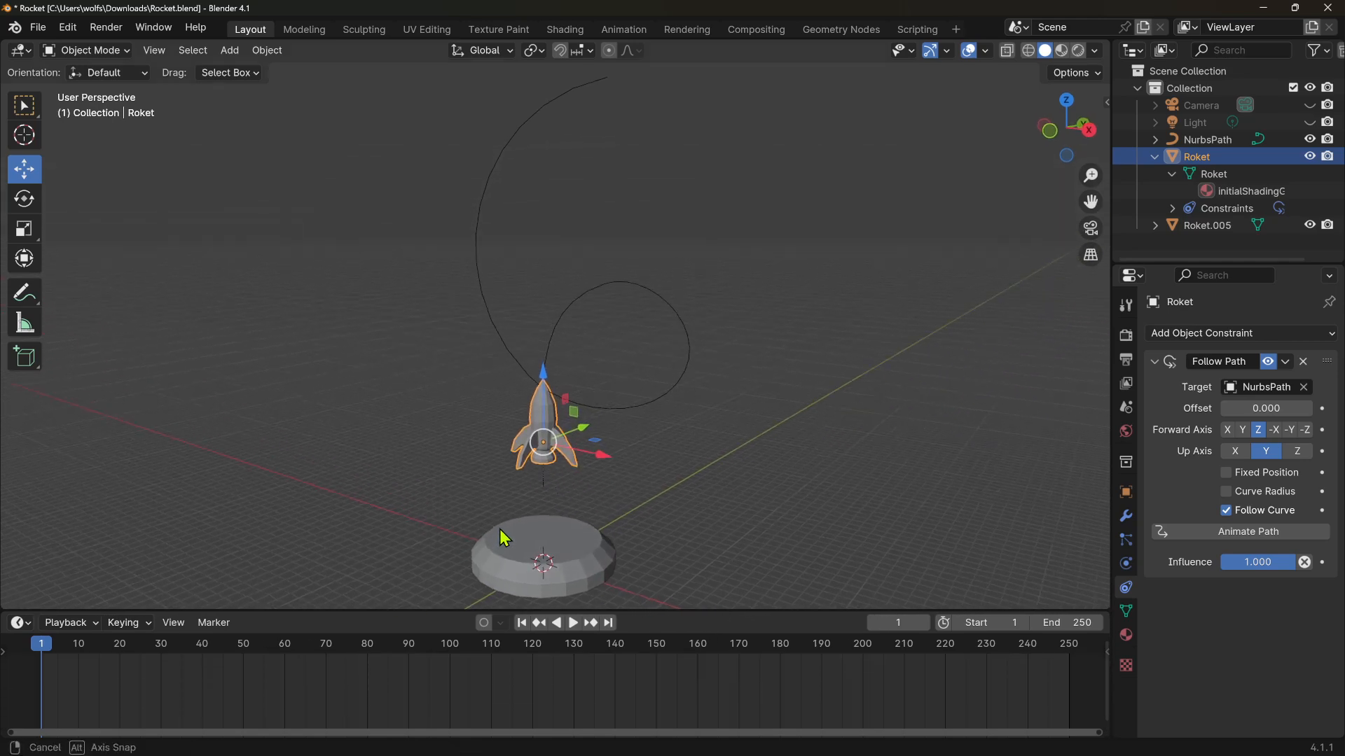
middle_click_drag(628, 501, 657, 445, "shift")
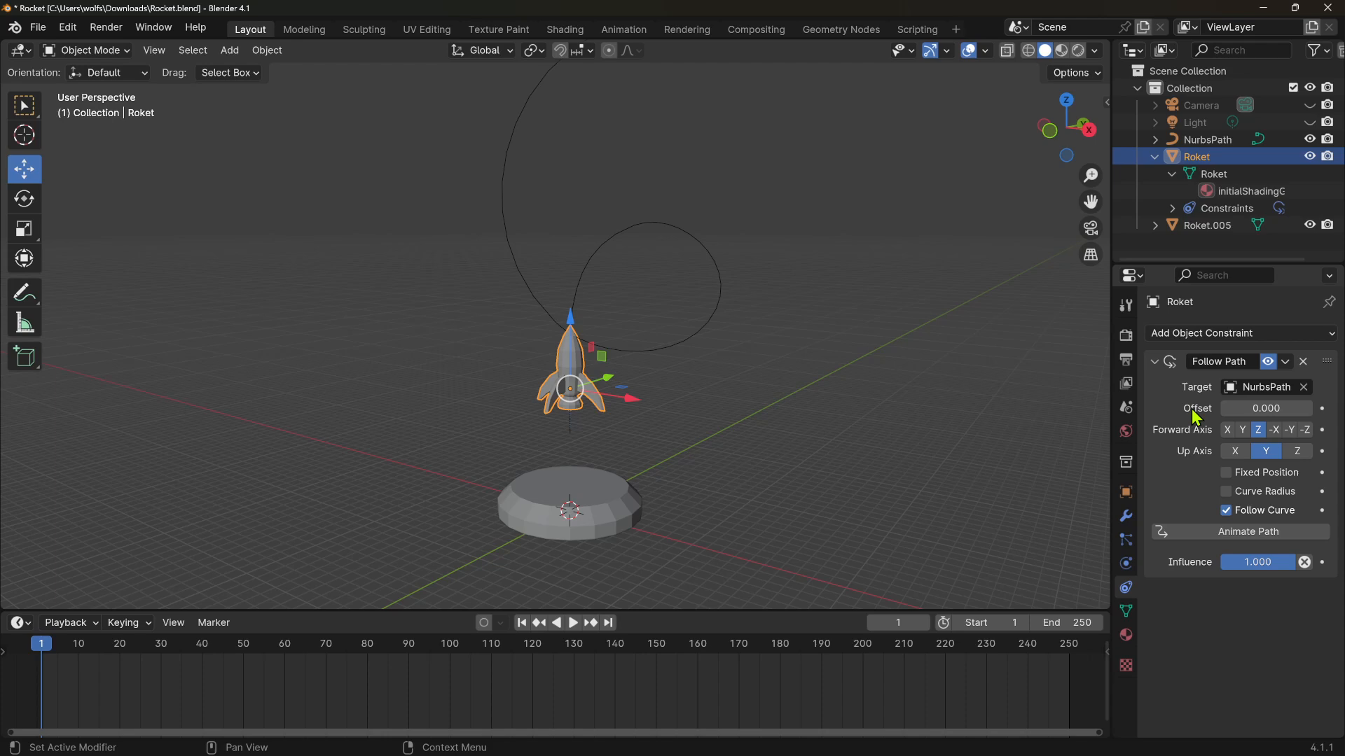
left_click_drag(1236, 410, 1269, 409)
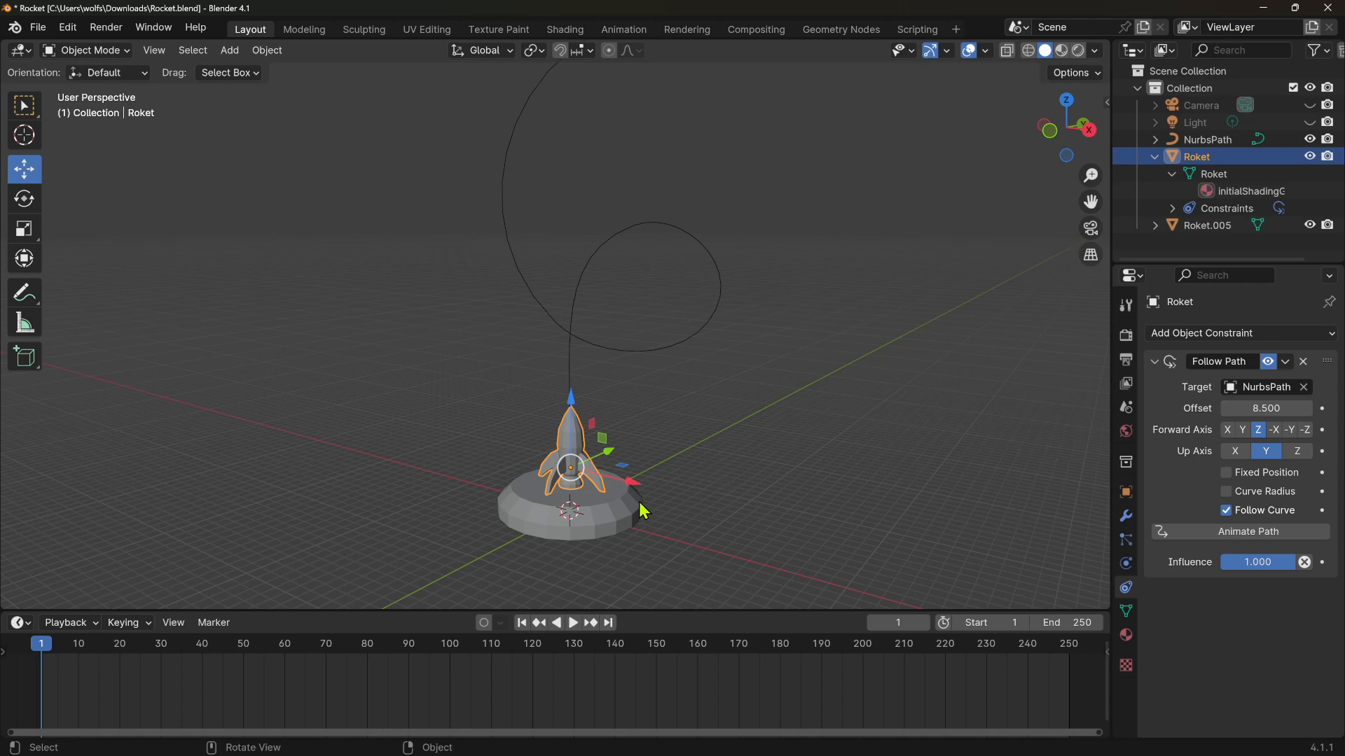
Zoom in and orbit to inspect the rocket's position on its base
middle_click_drag(638, 501, 638, 512)
scroll(637, 511, "up", 5)
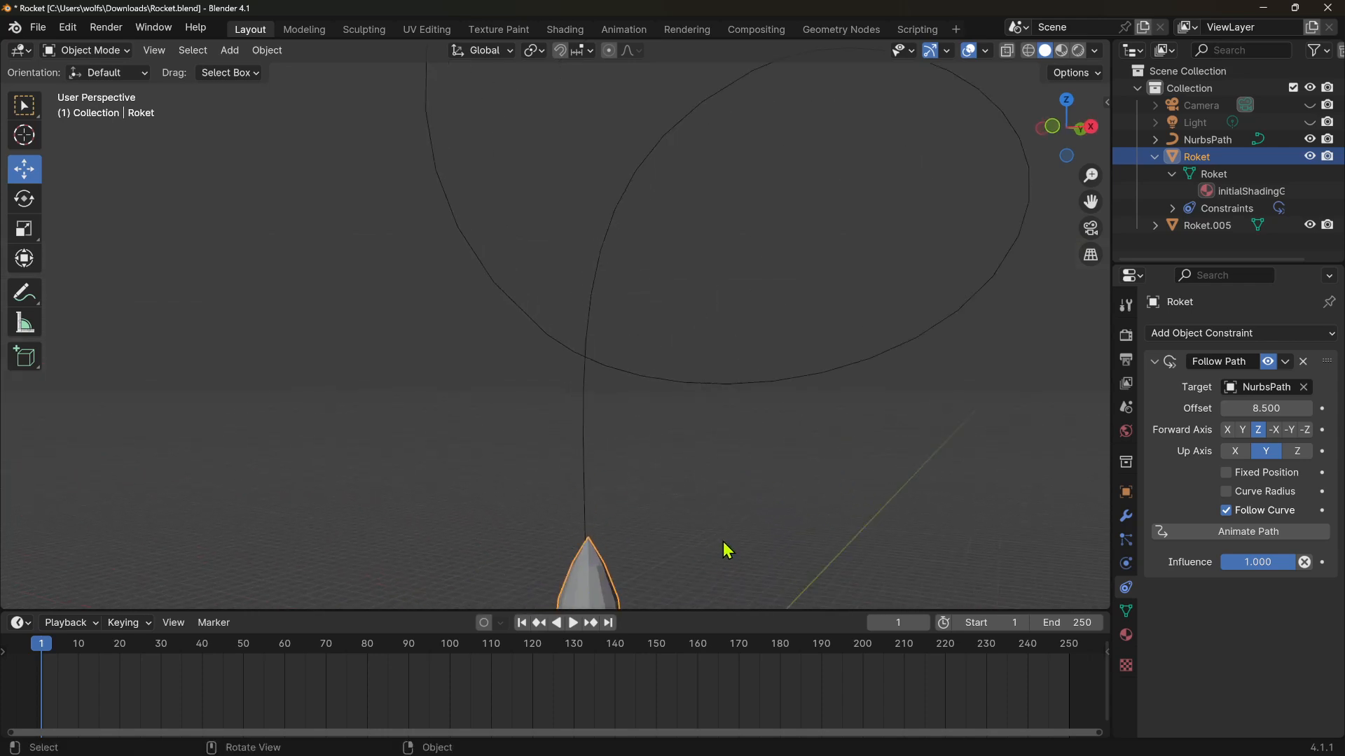
scroll(752, 347, "down", 6)
scroll(831, 480, "up", 1)
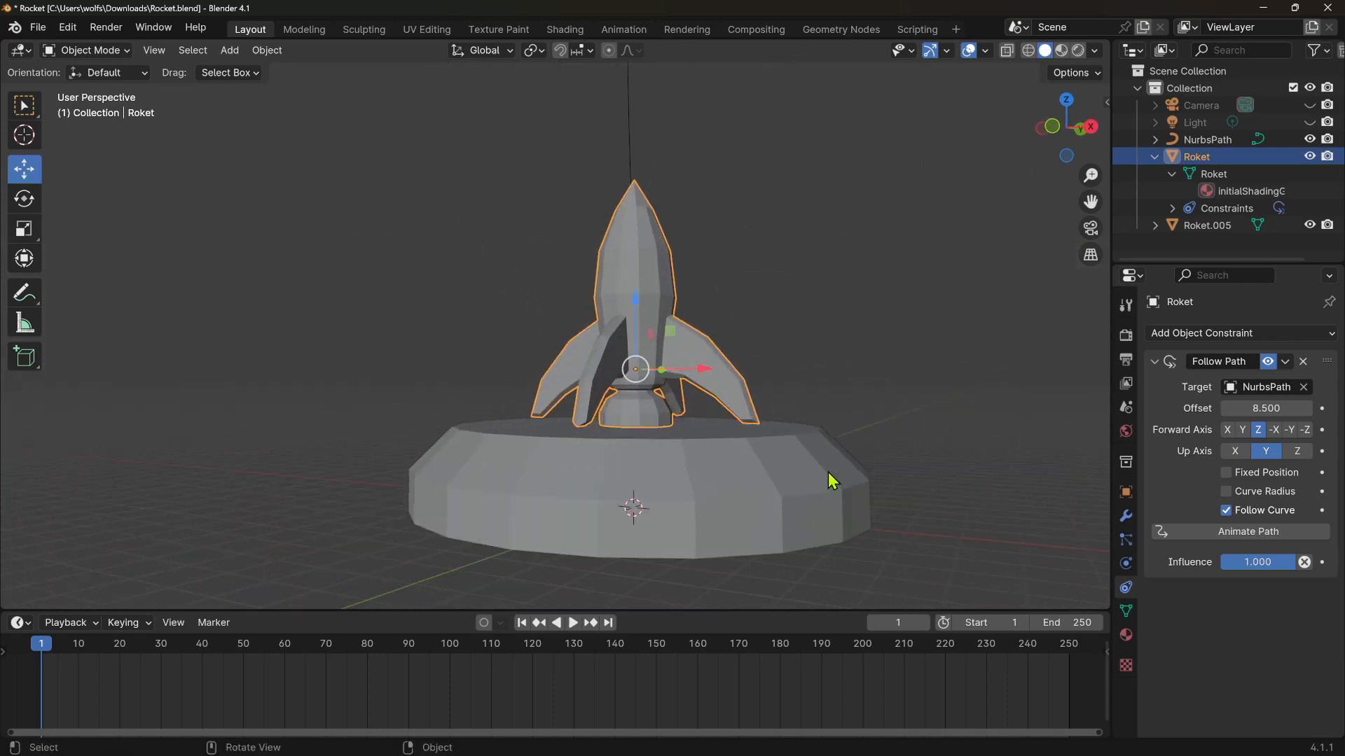
scroll(831, 480, "up", 2)
middle_click_drag(867, 460, 817, 487)
scroll(823, 483, "down", 5)
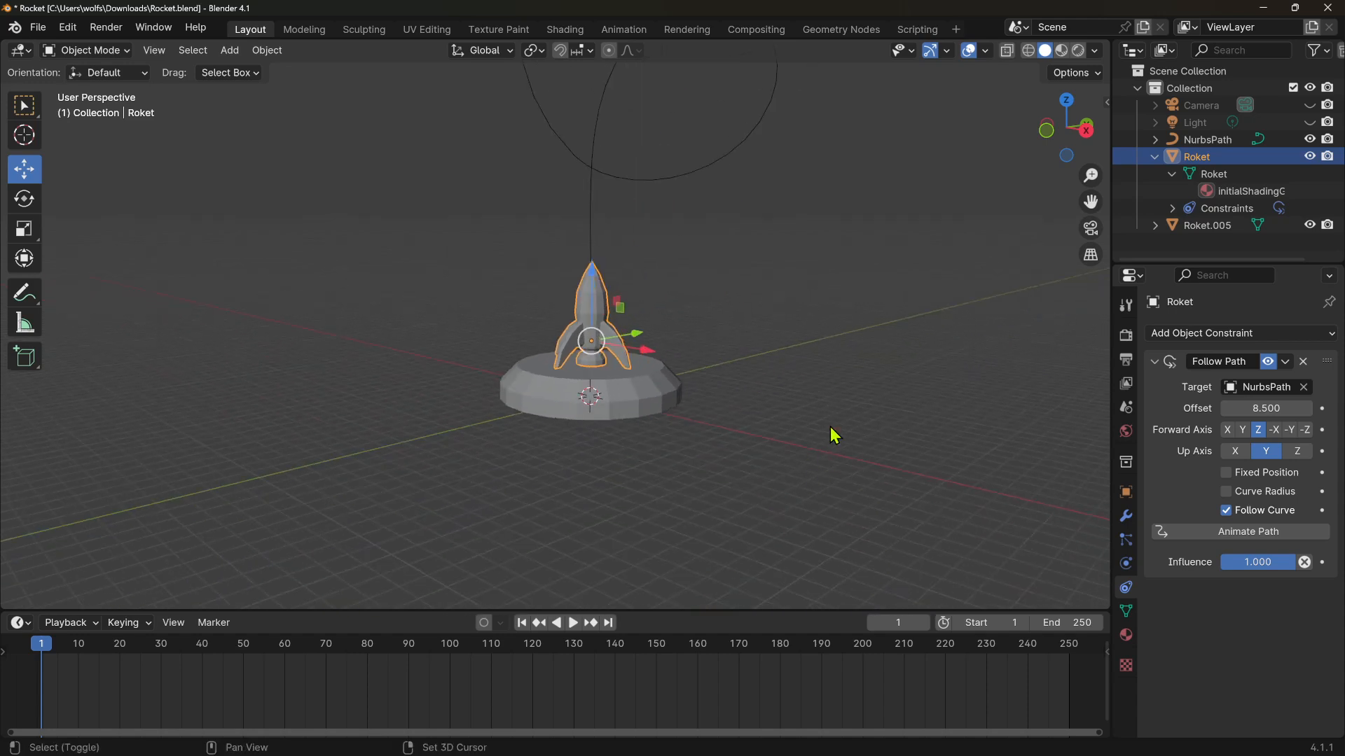
middle_click_drag(830, 427, 799, 593, "shift")
scroll(764, 510, "down", 2)
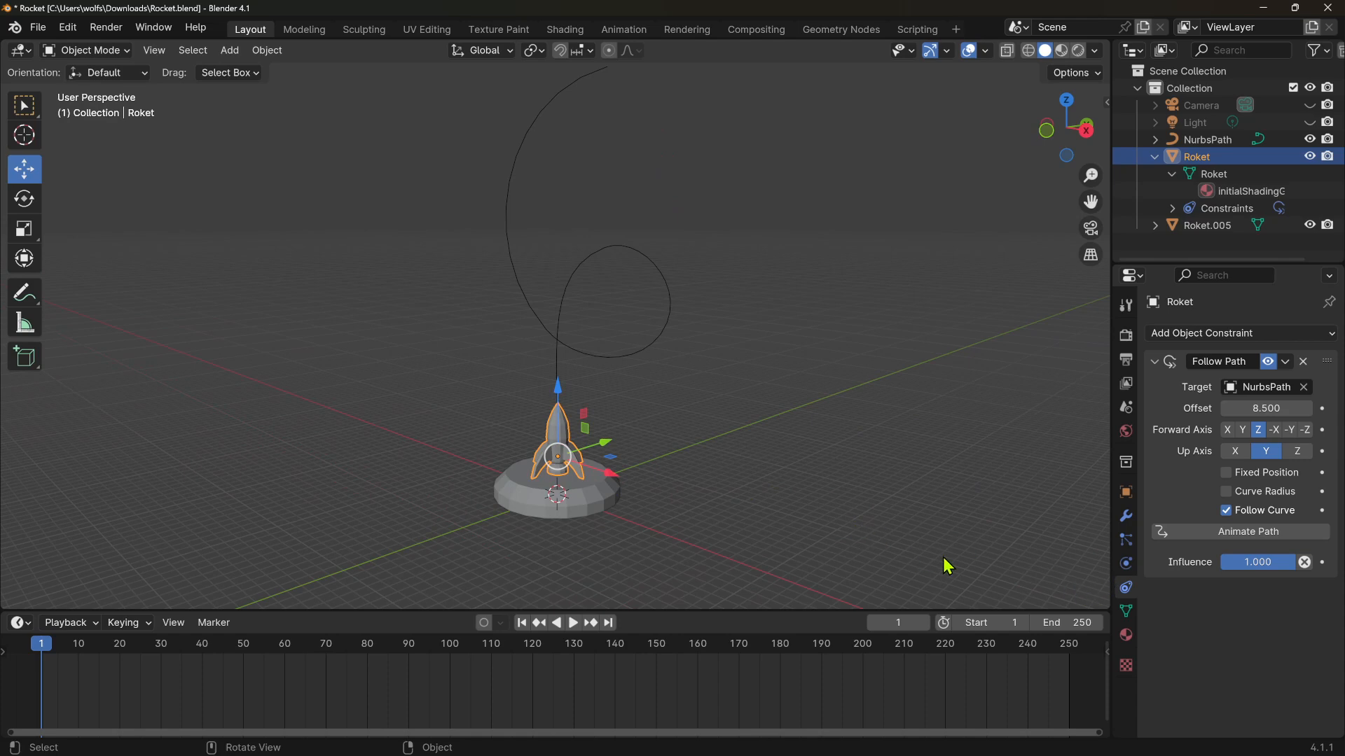
Select the flight path and expand its Path Animation settings in the Object Data properties
left_click(870, 519)
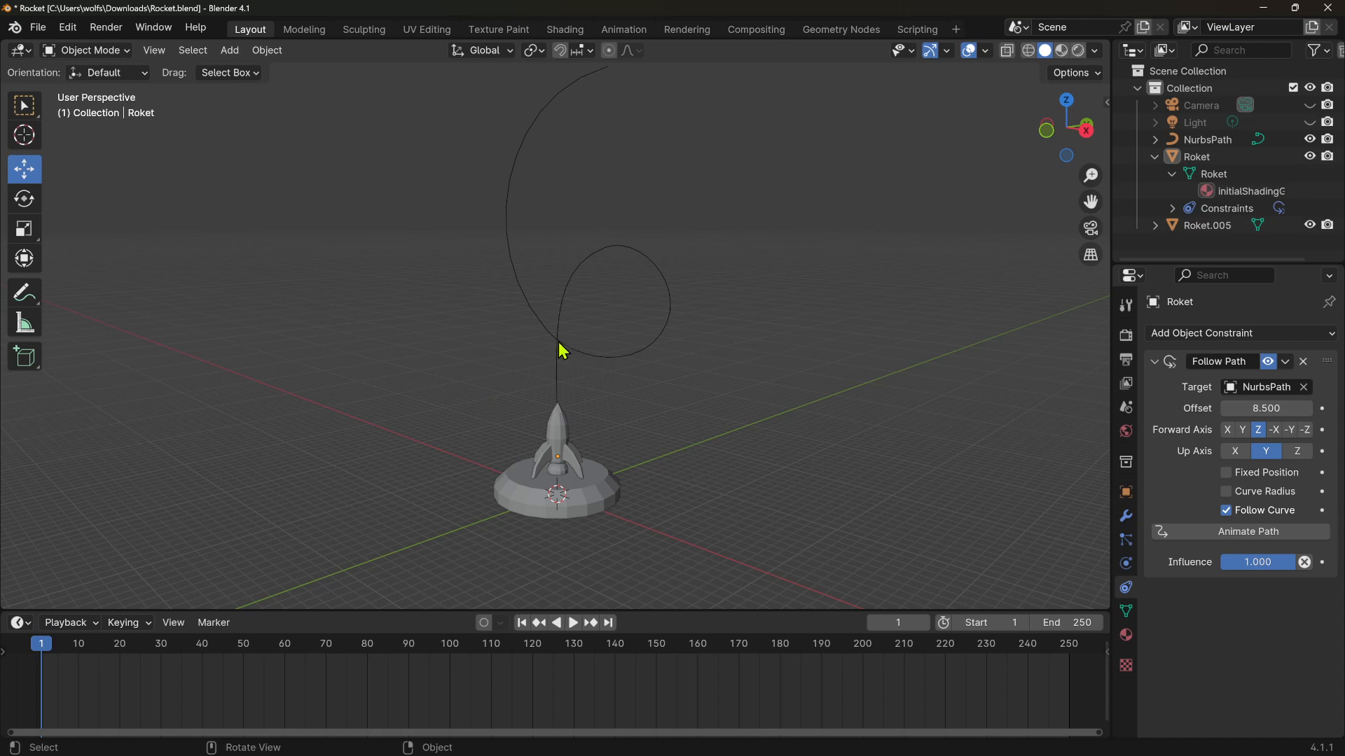
left_click(565, 449)
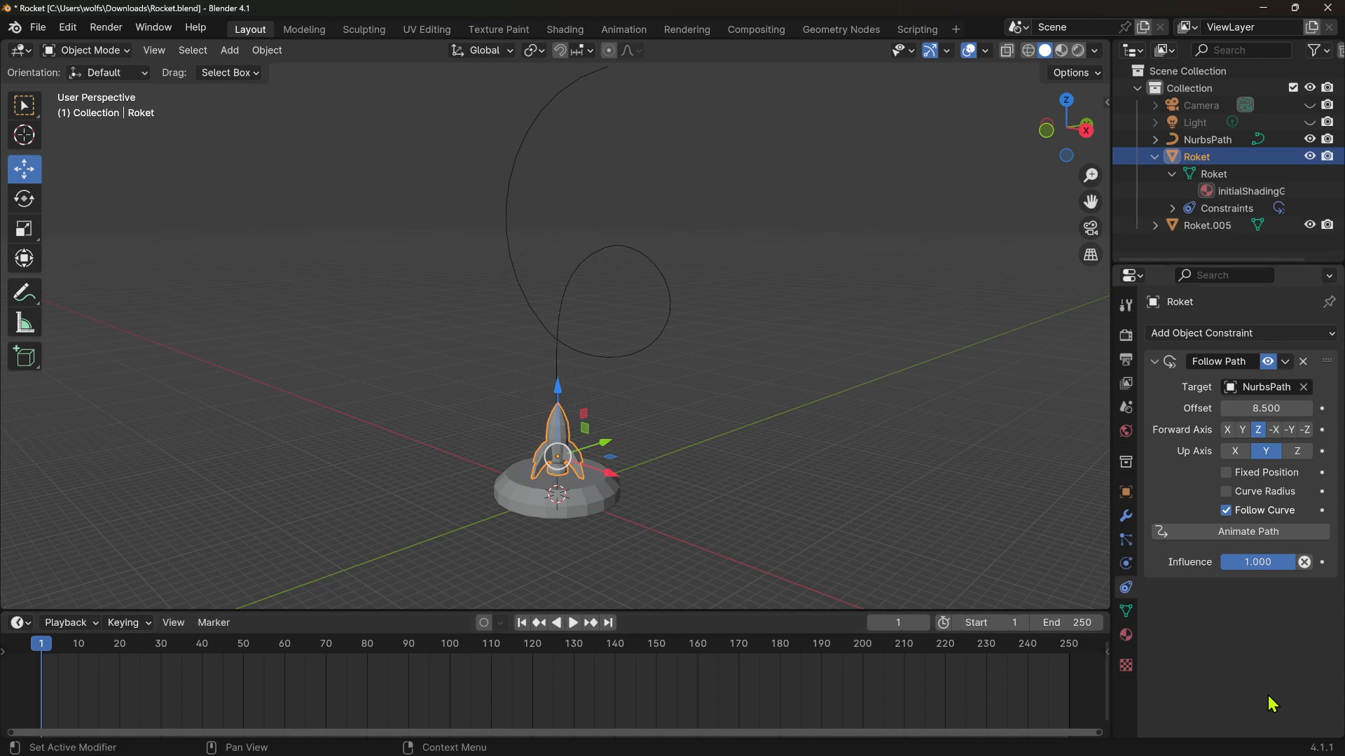
left_click(792, 514)
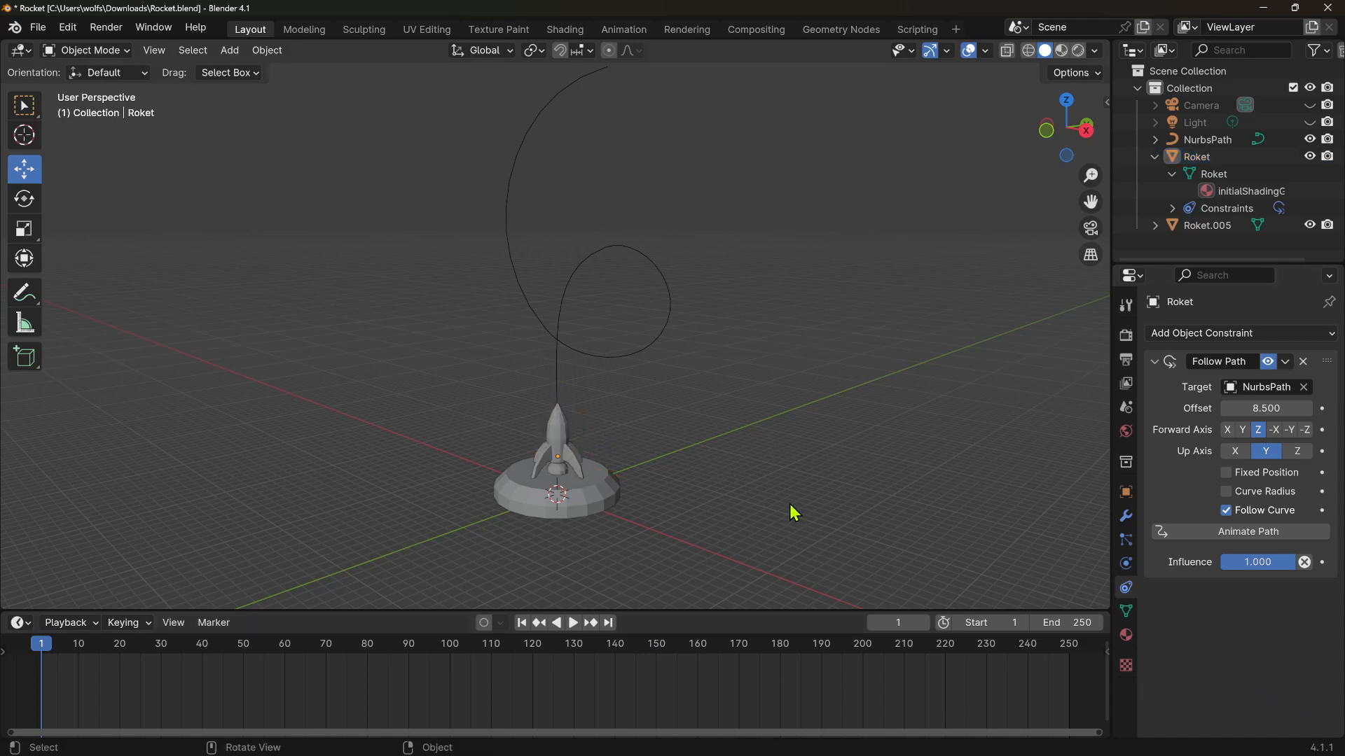
left_click(558, 348)
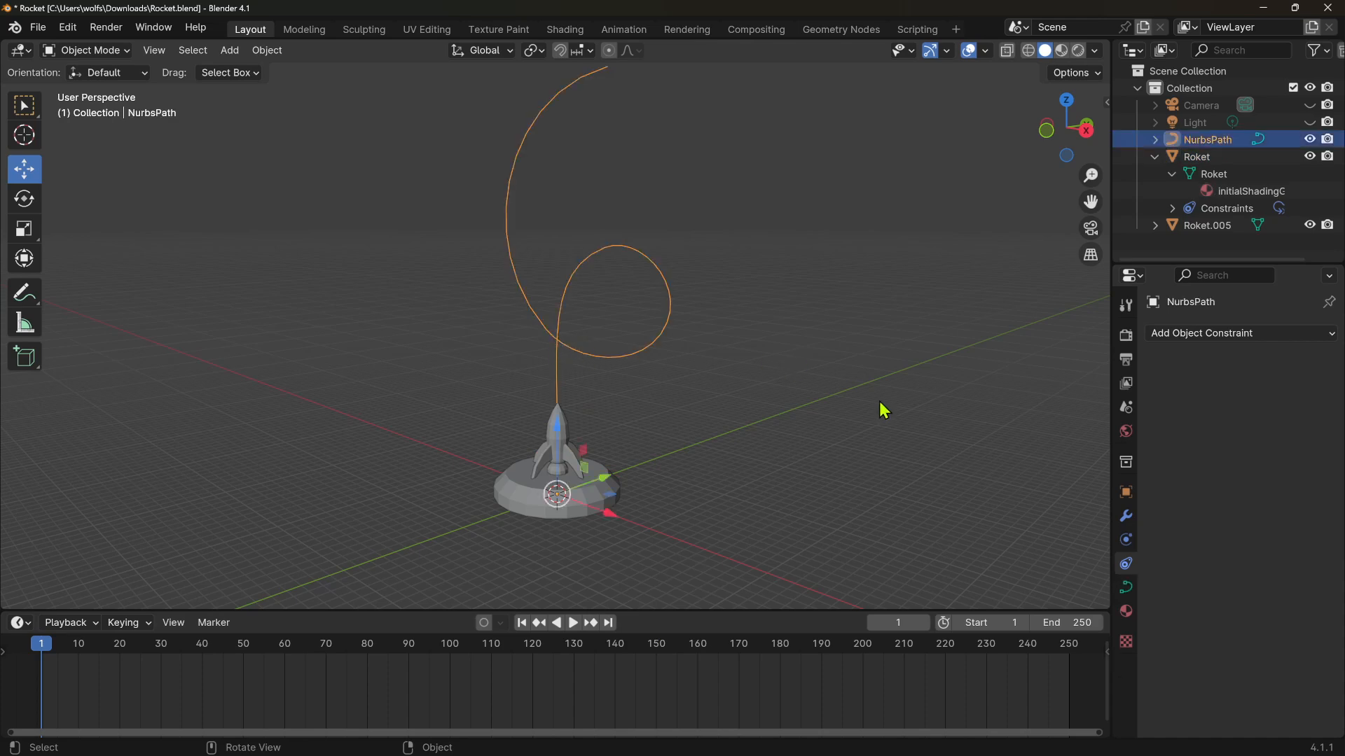
left_click(1126, 590)
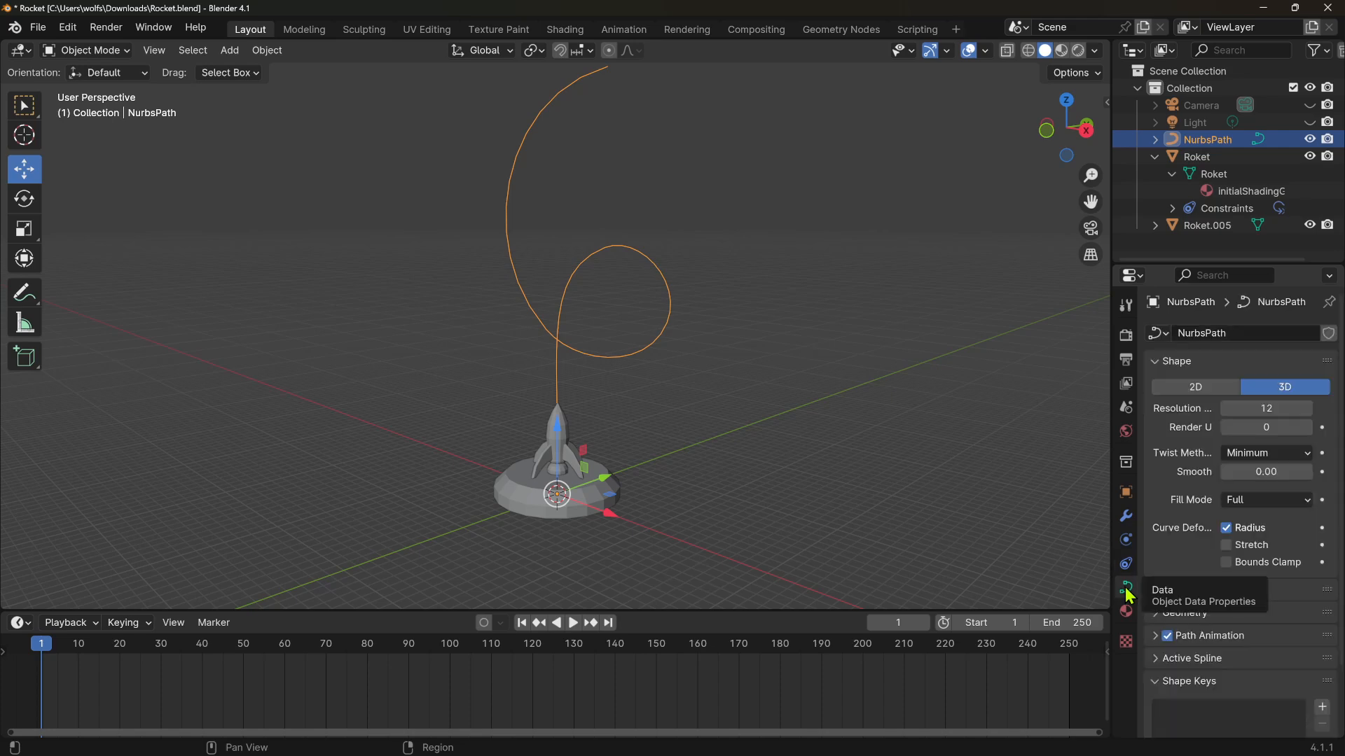
scroll(1250, 578, "down", 3)
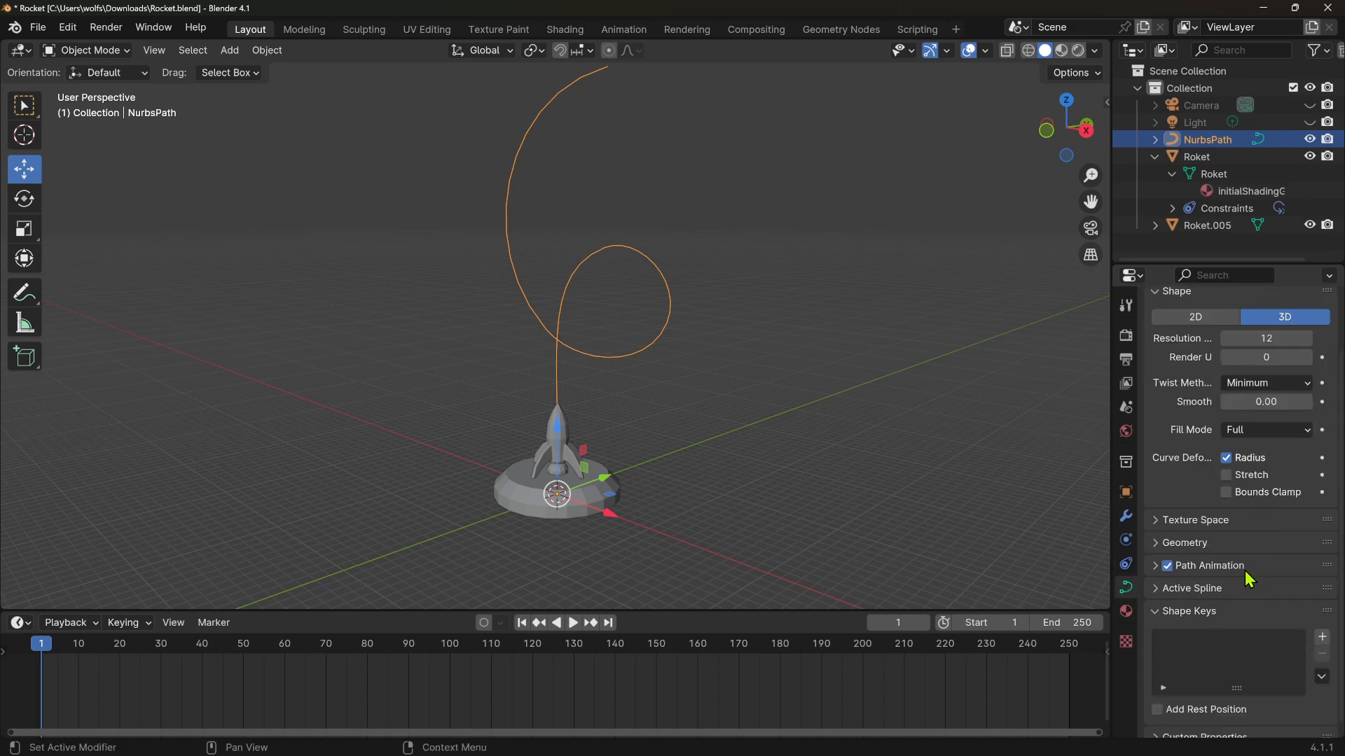
scroll(1250, 579, "down", 1)
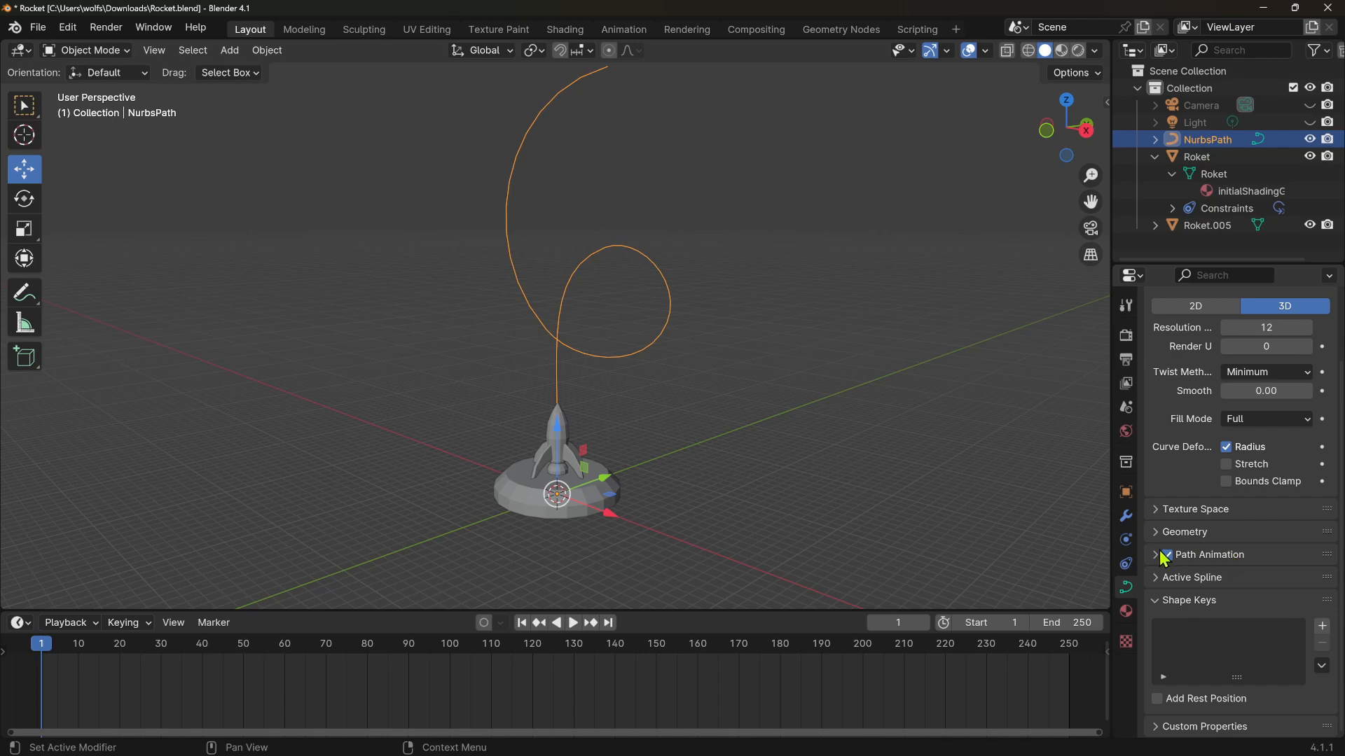
left_click(1229, 555)
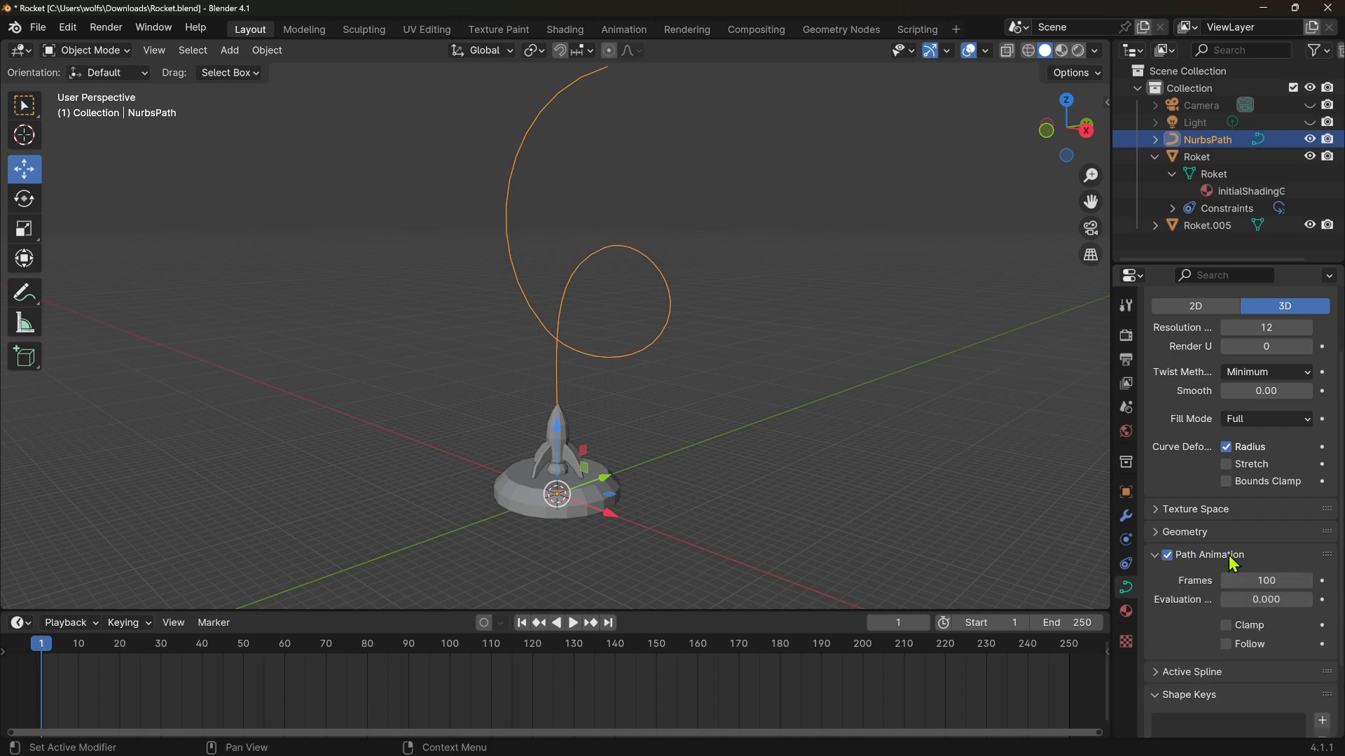
Play the animation to watch the rocket follow the path
scroll(1231, 559, "down", 3)
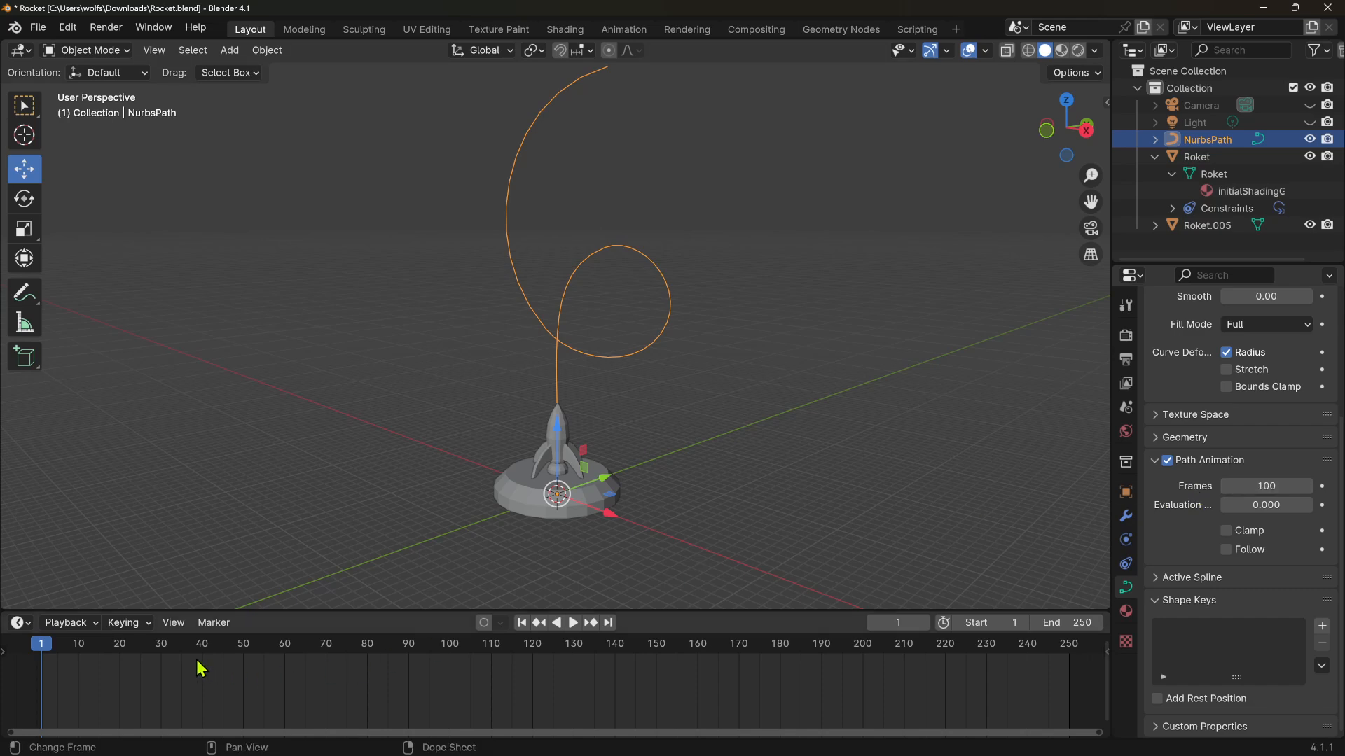
key("space")
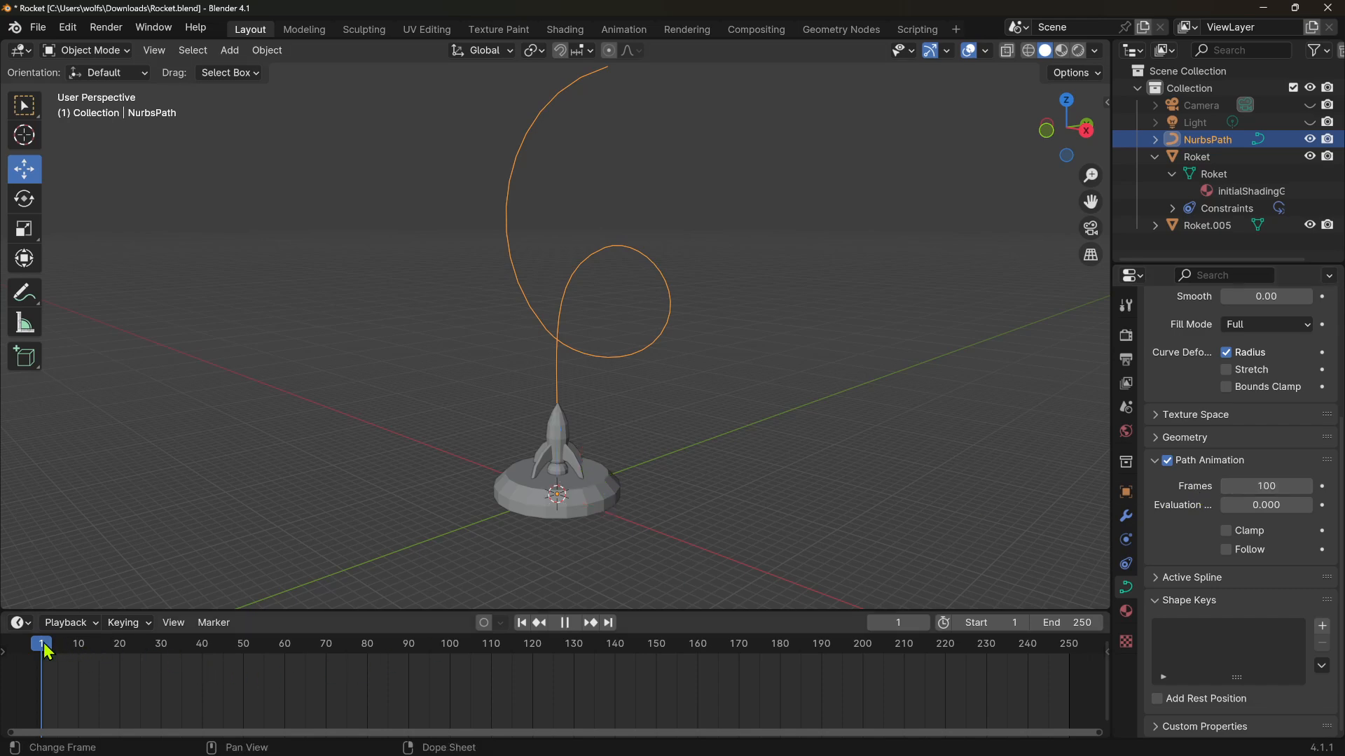
At frame 1, insert a keyframe on the flight path's Evaluation Time of 0
left_click_drag(405, 683, 42, 679)
key("space")
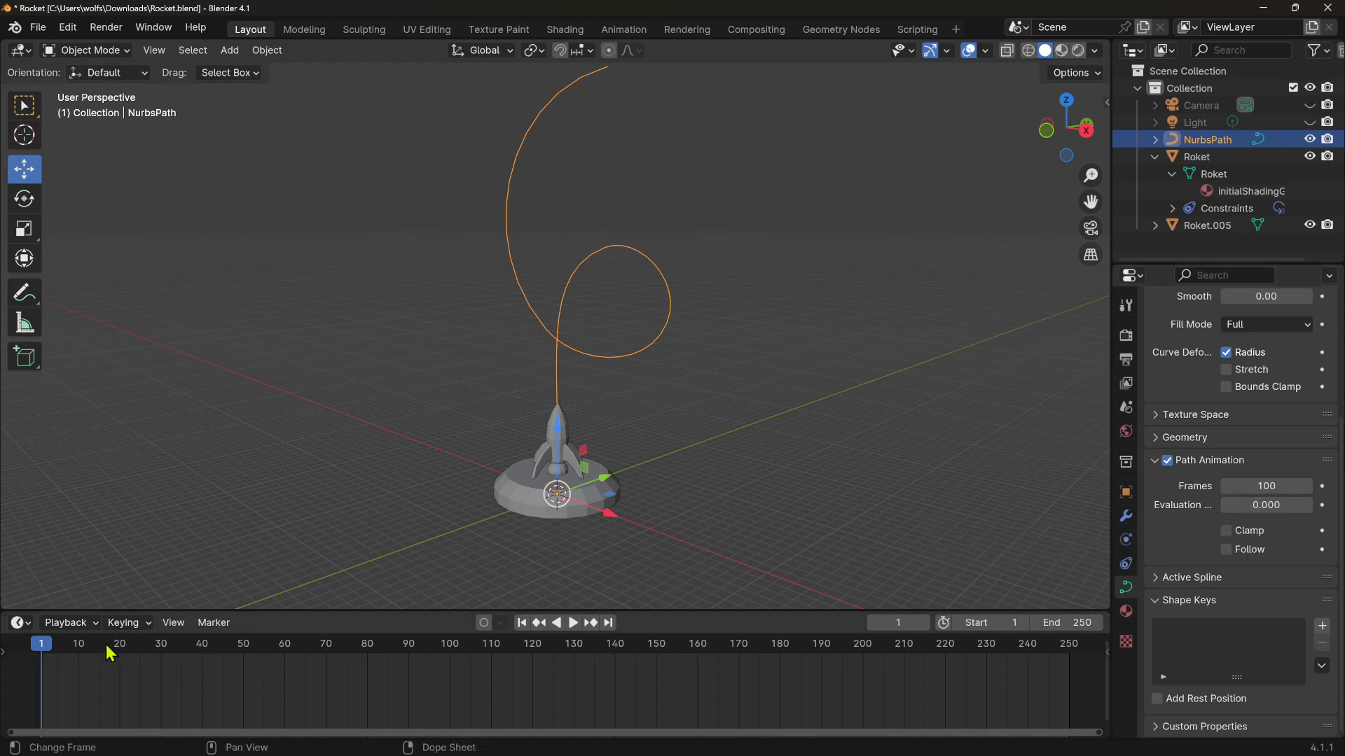
key("space")
left_click_drag(117, 658, 52, 702)
key("space")
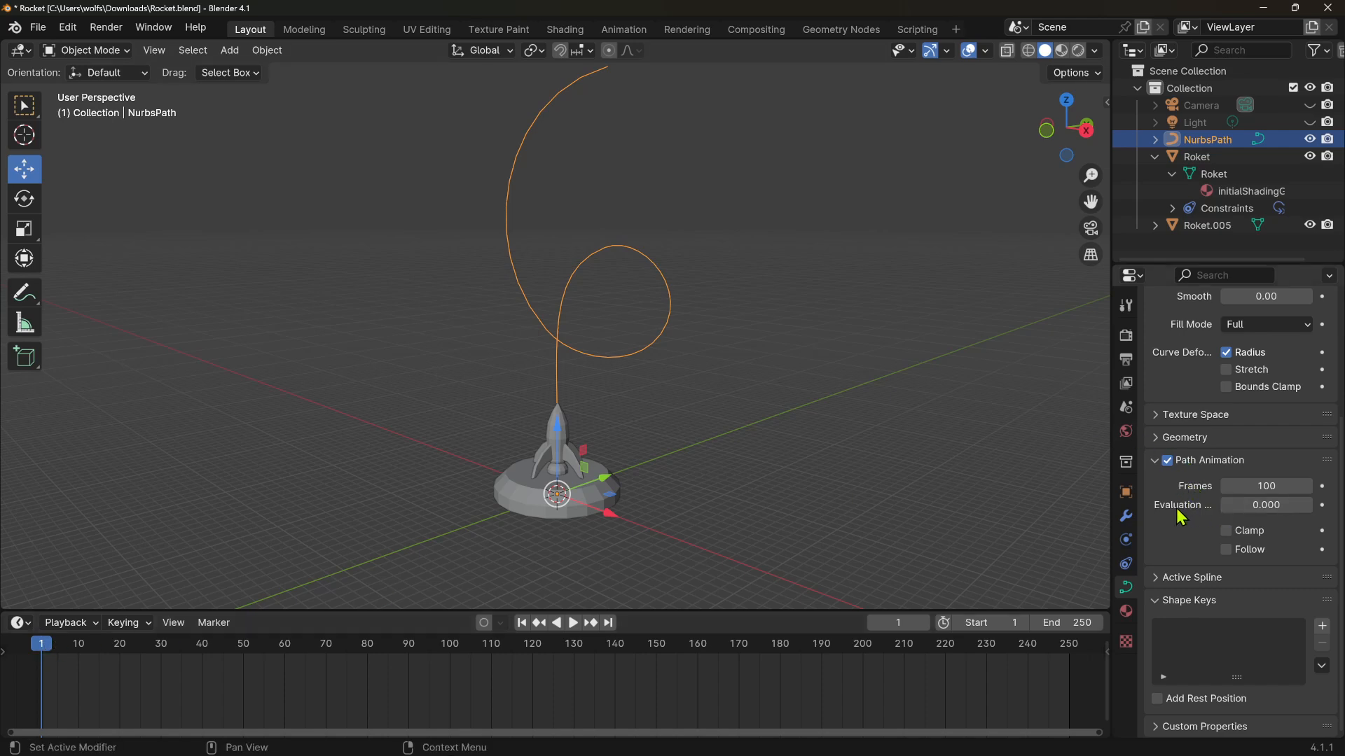
right_click(1269, 507)
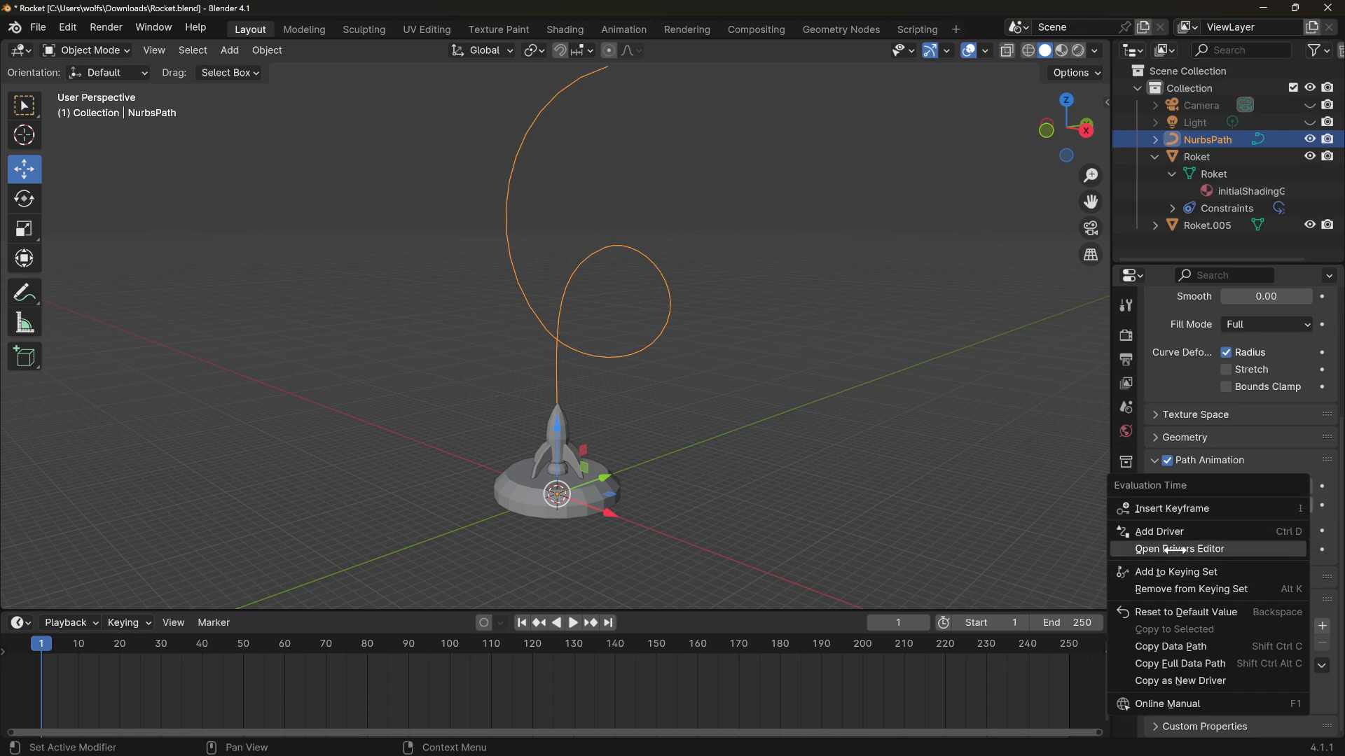
left_click(1162, 511)
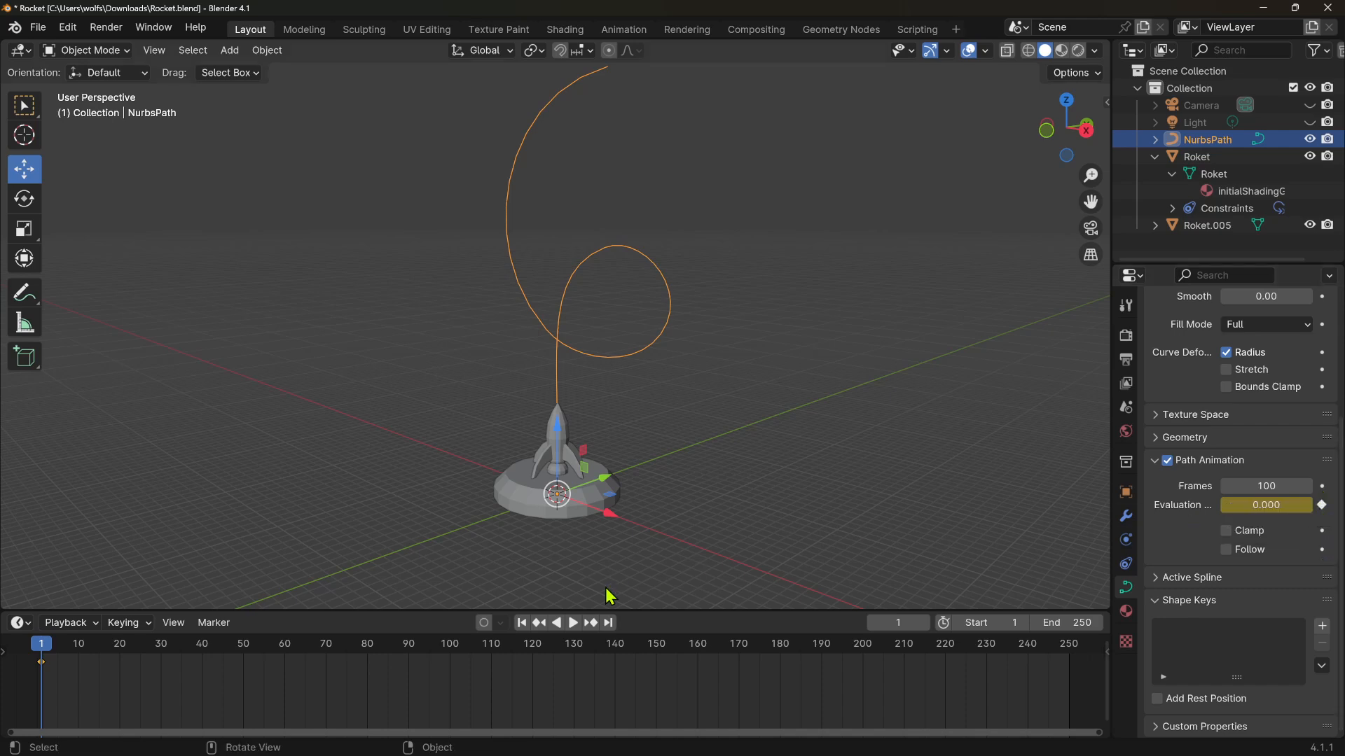
At frame 150, set the path's Evaluation Time to 100 and insert a keyframe on it
left_click_drag(46, 651, 656, 672)
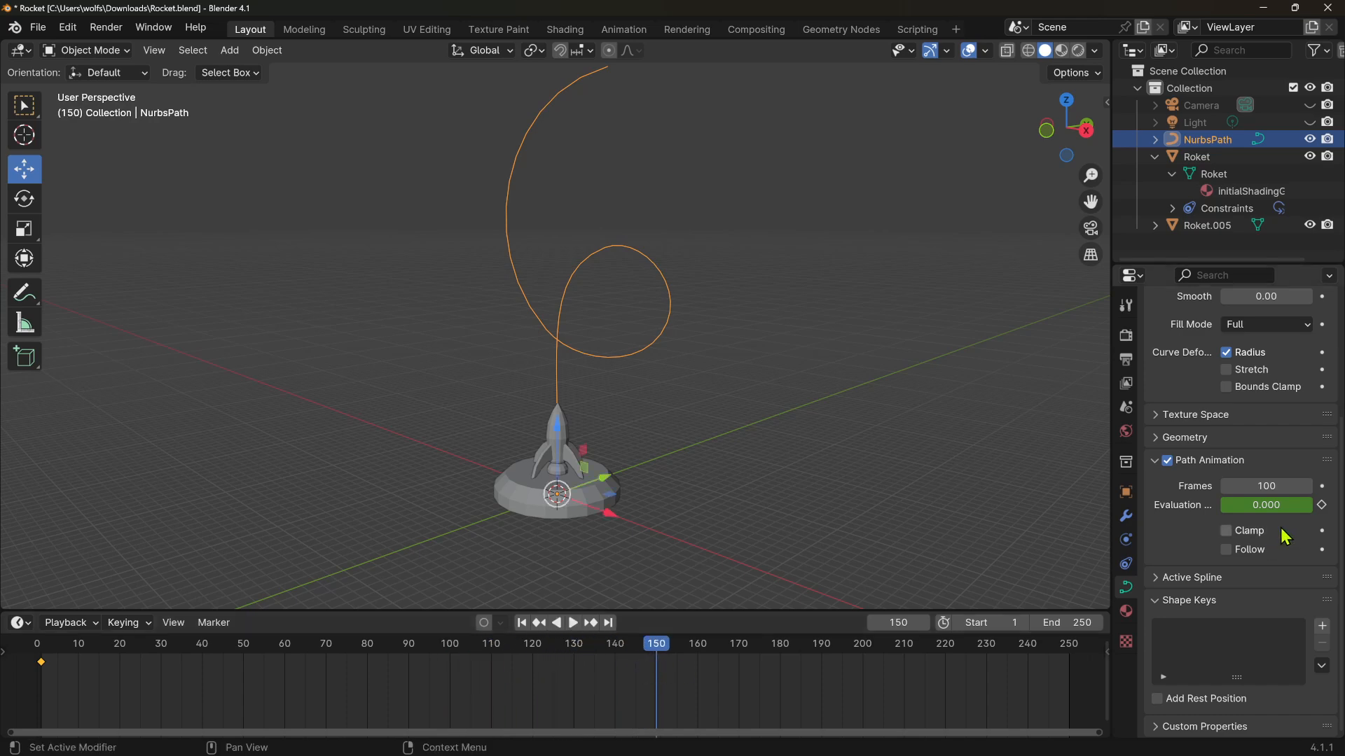
left_click(1278, 509)
type("100")
key("Return")
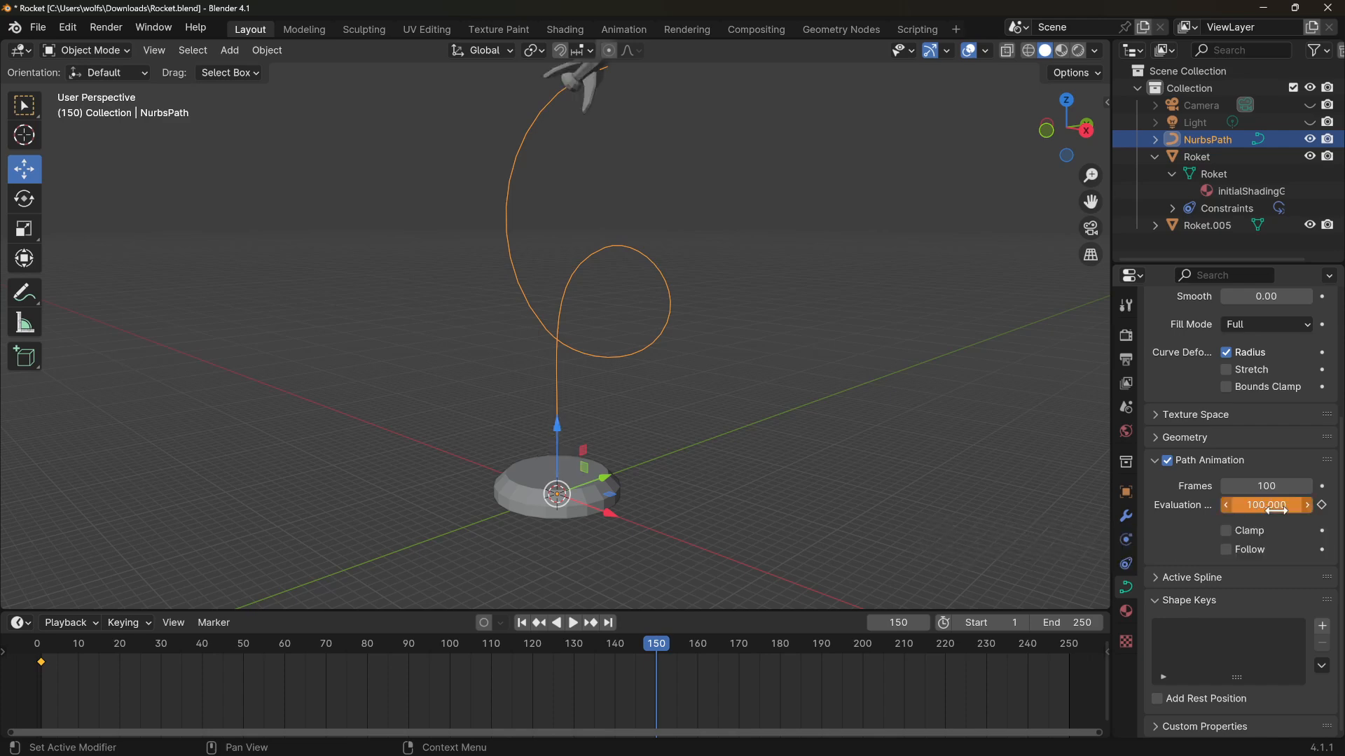
middle_click_drag(860, 418, 870, 510)
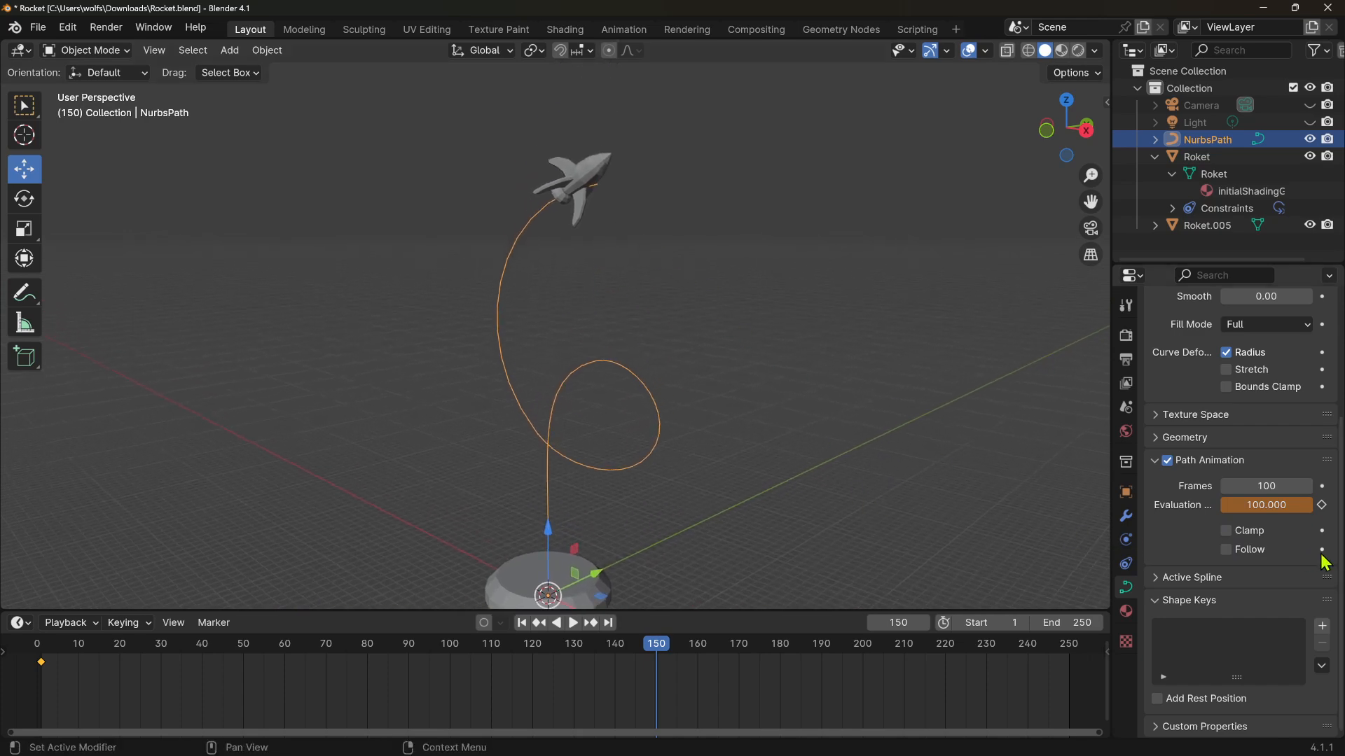
left_click(1322, 506)
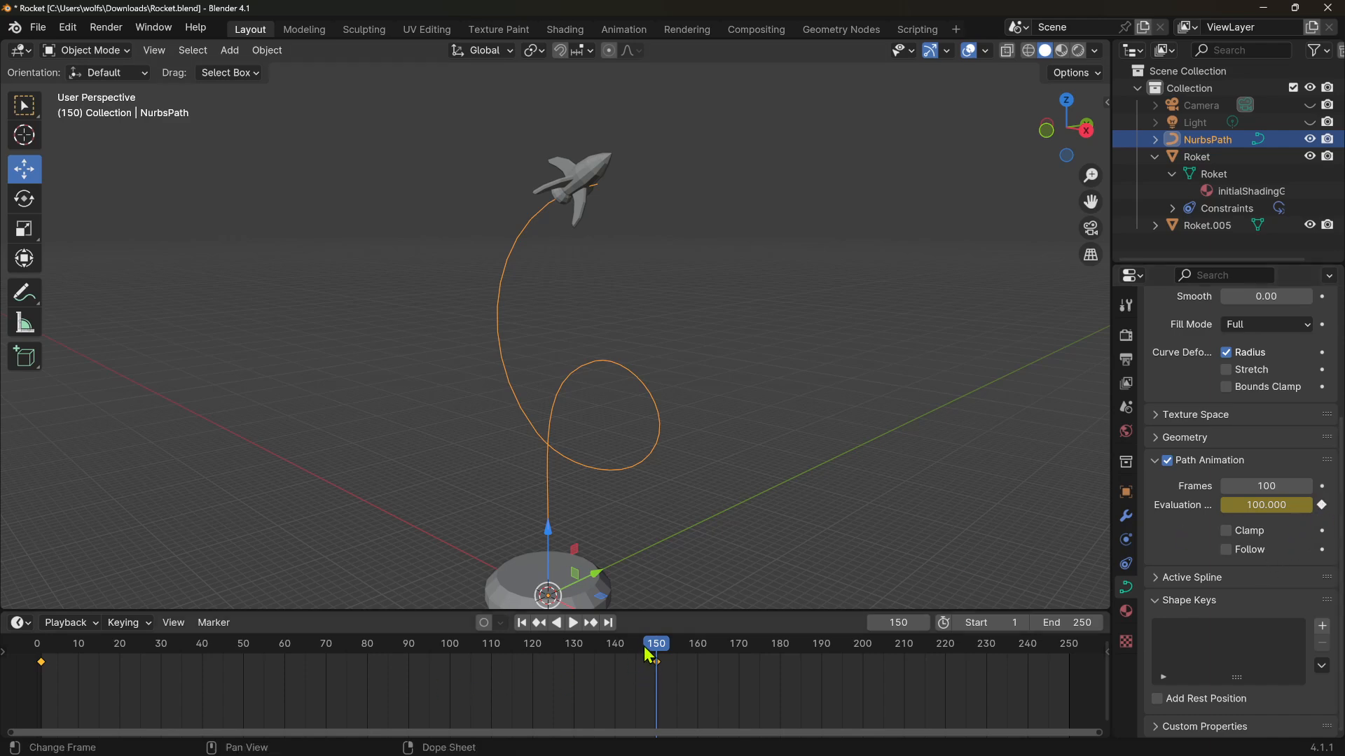
Return to frame 1 and play the animation to watch the rocket fly along the path
left_click_drag(651, 644, 42, 700)
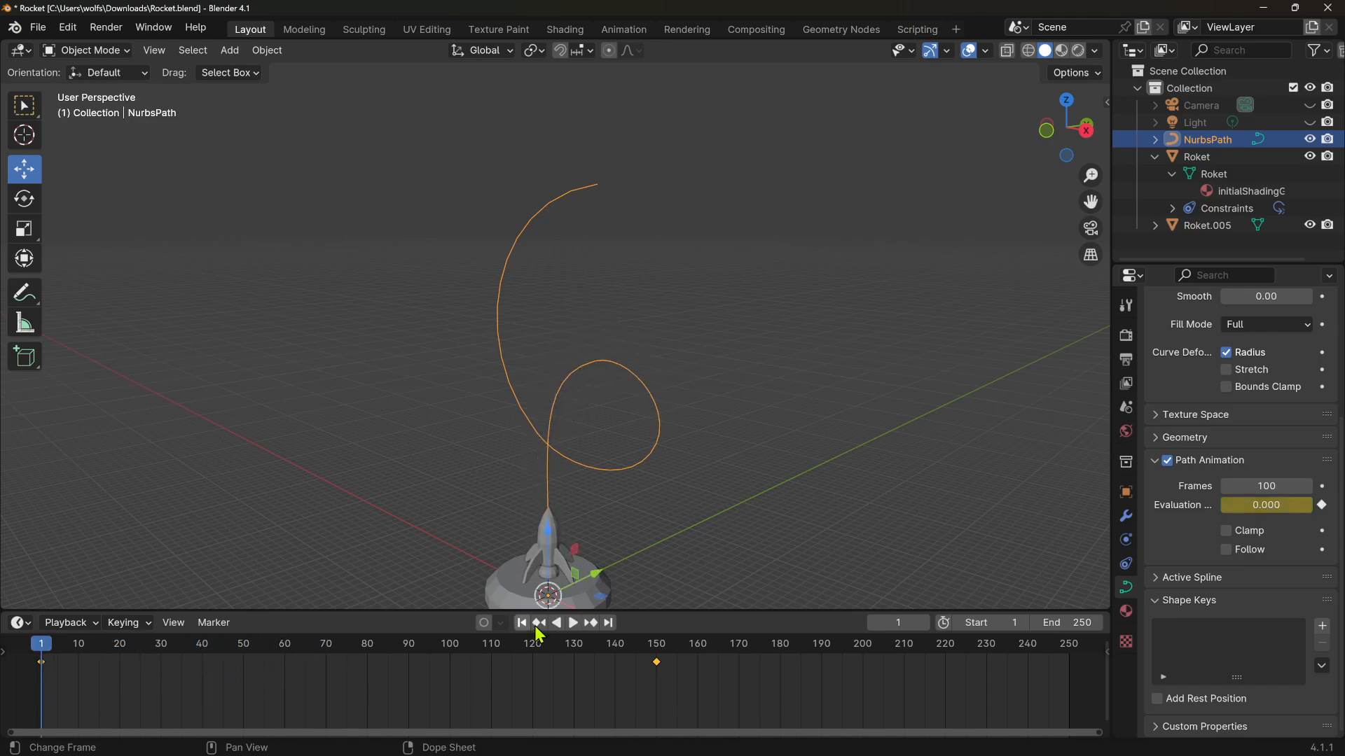
middle_click_drag(672, 535, 671, 462, "shift")
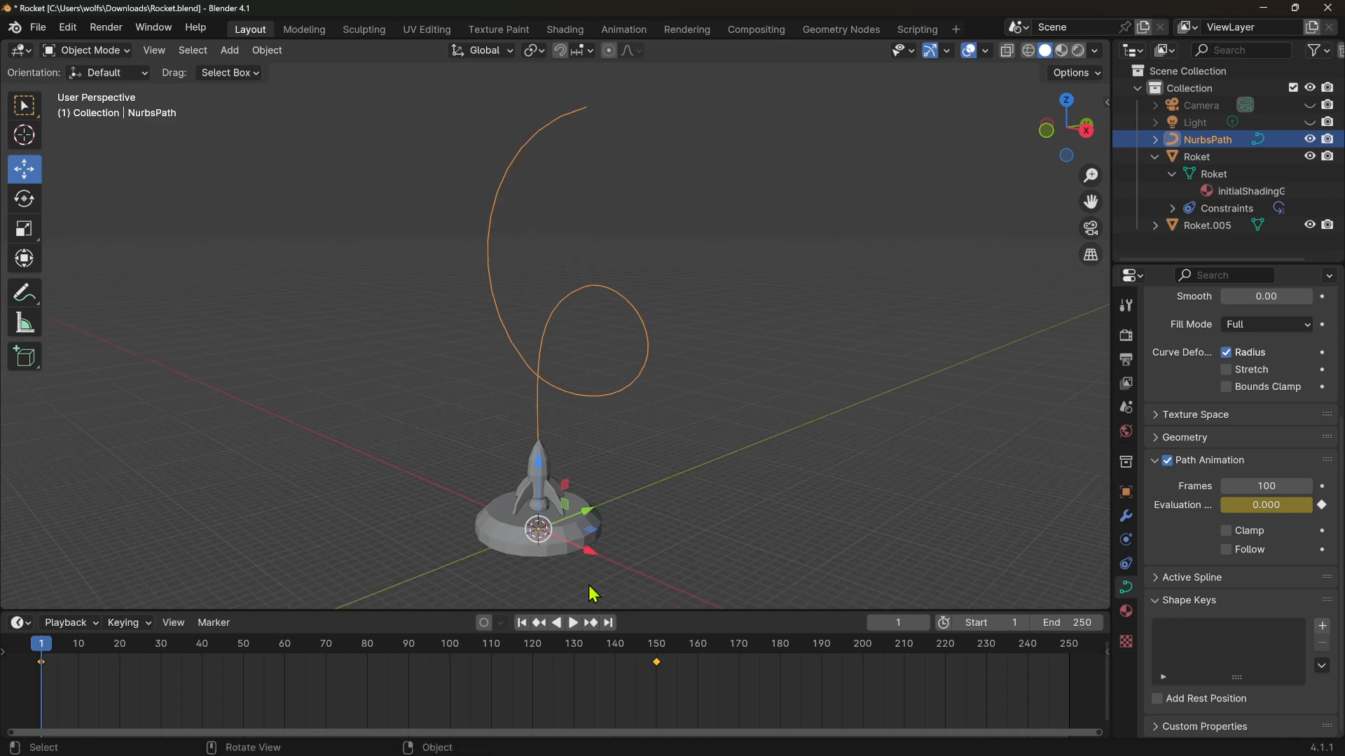
left_click(574, 623)
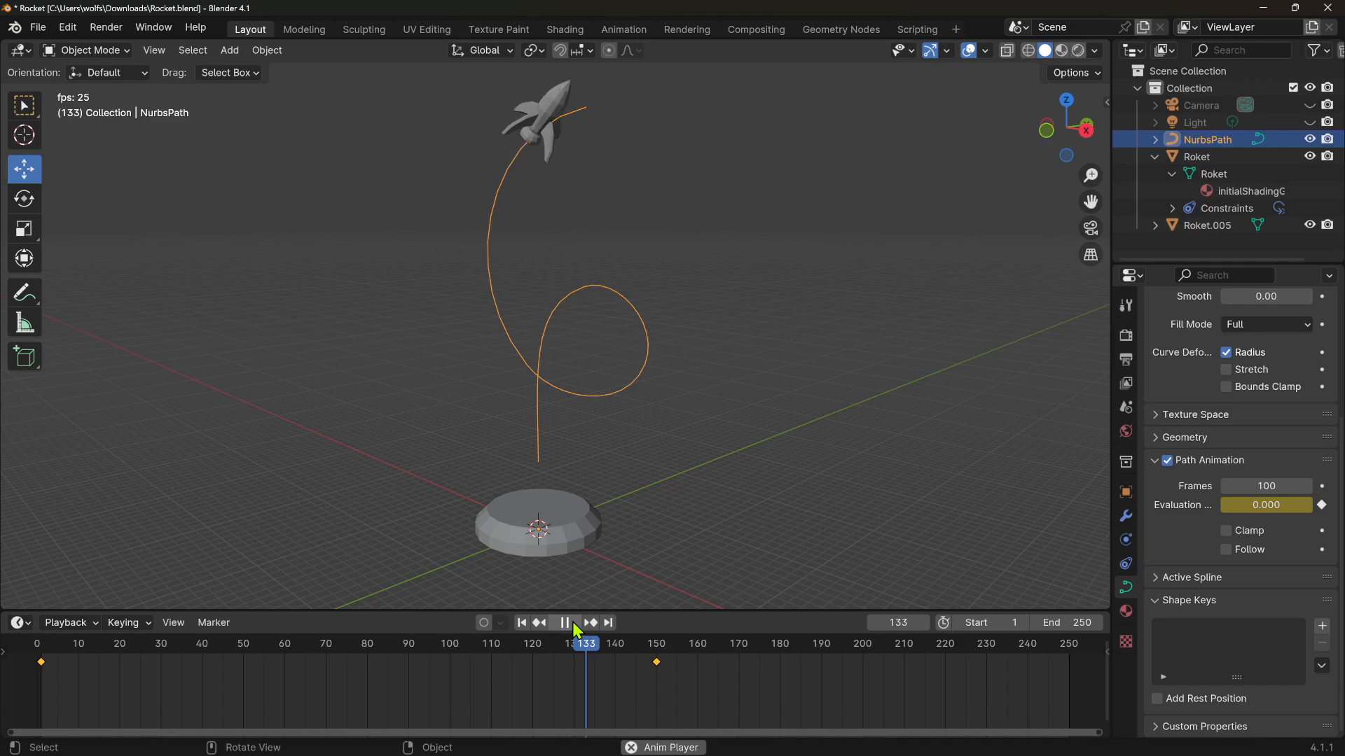
left_click(573, 625)
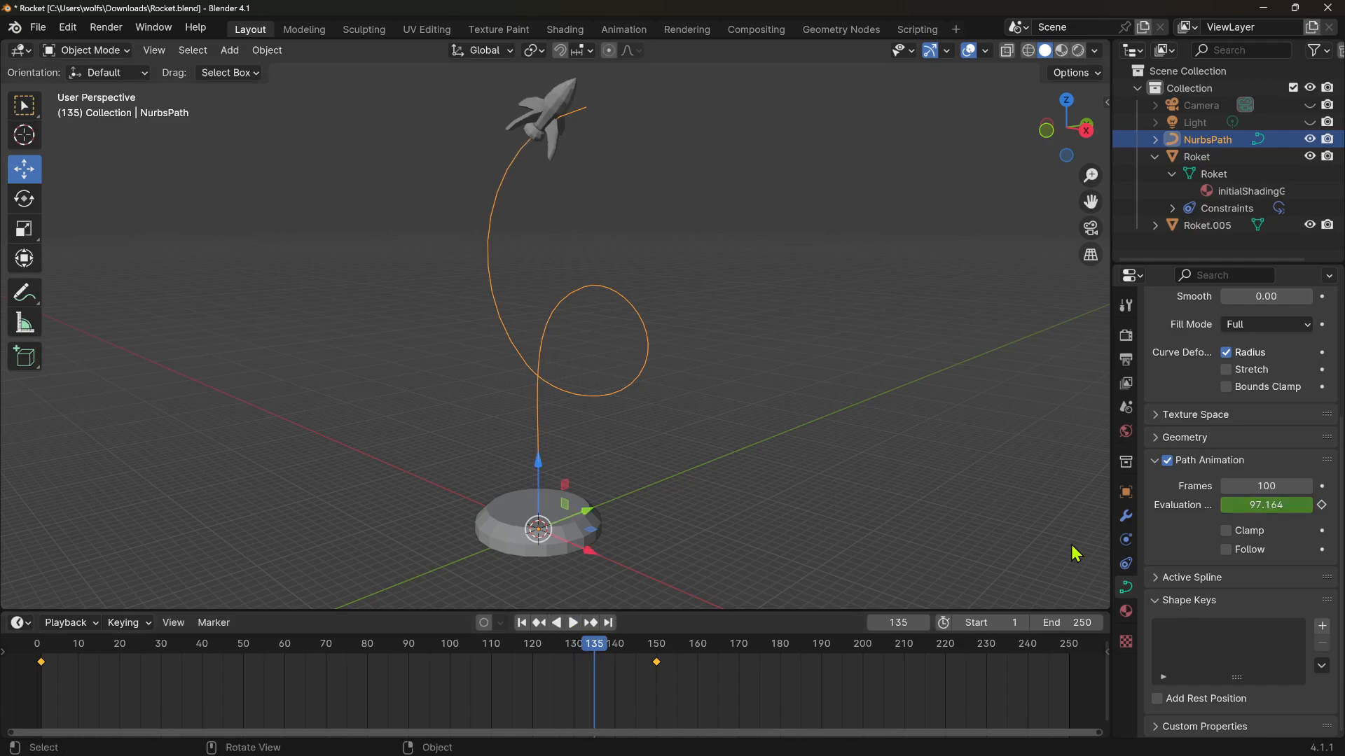